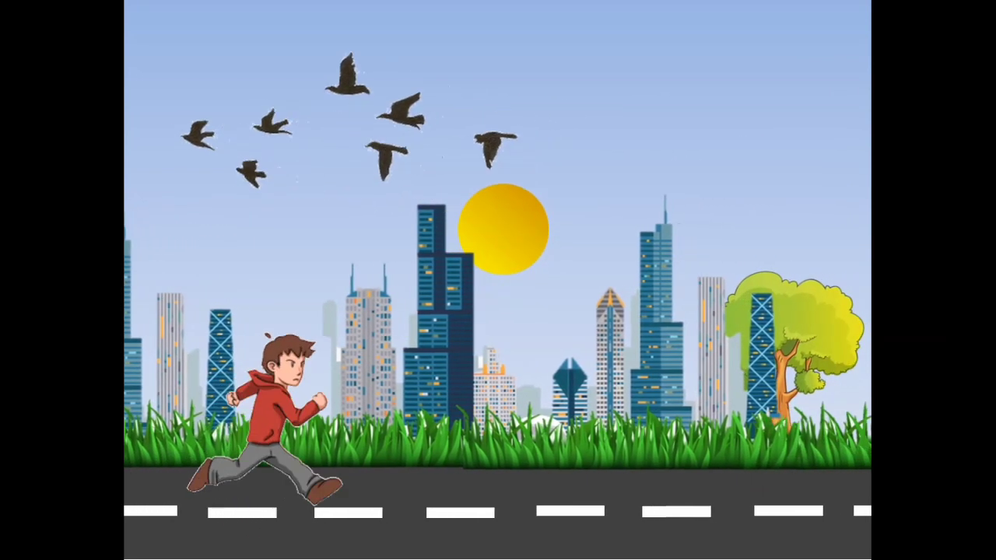
Exit the city-scene slide show with Esc and return to Normal view
key("Escape")
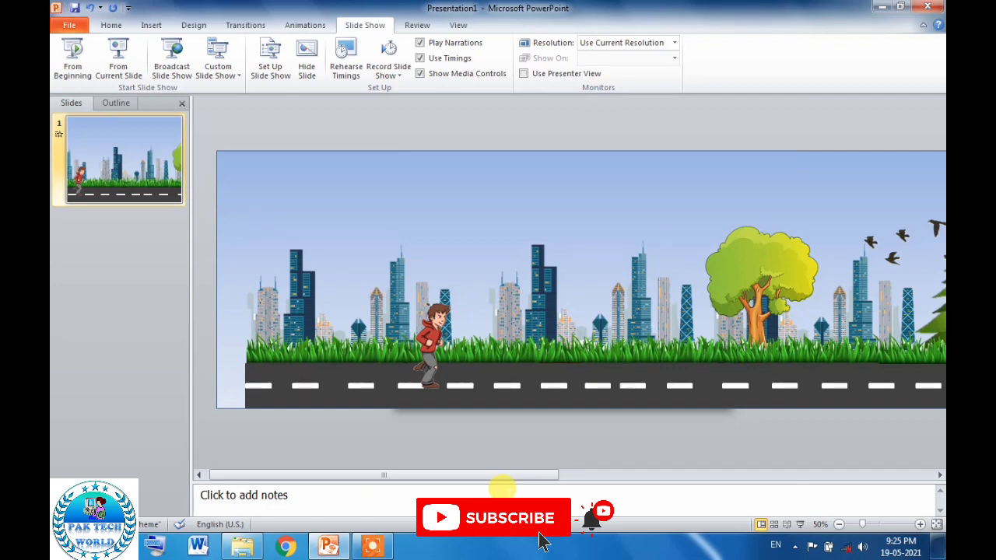
left_click(373, 323)
left_click(382, 294)
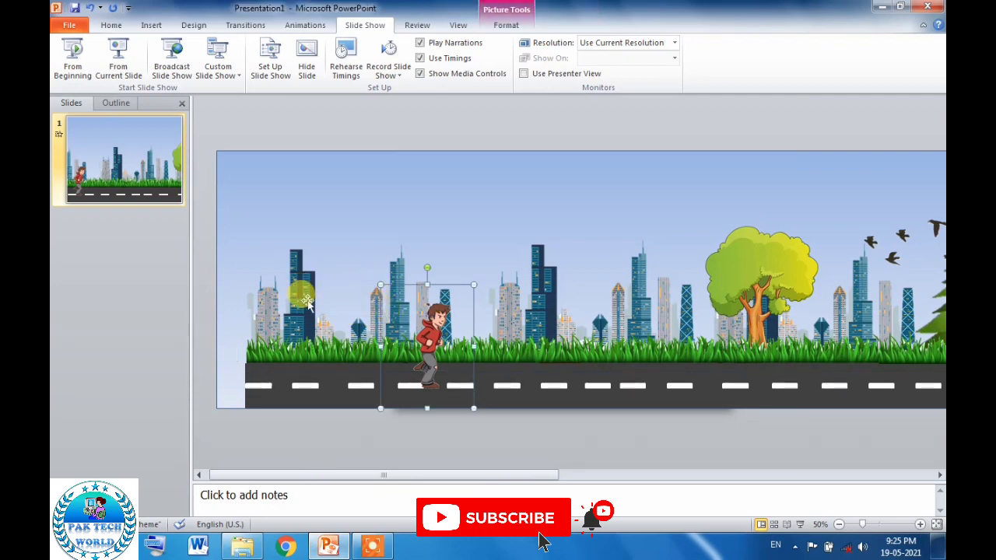
left_click(393, 268)
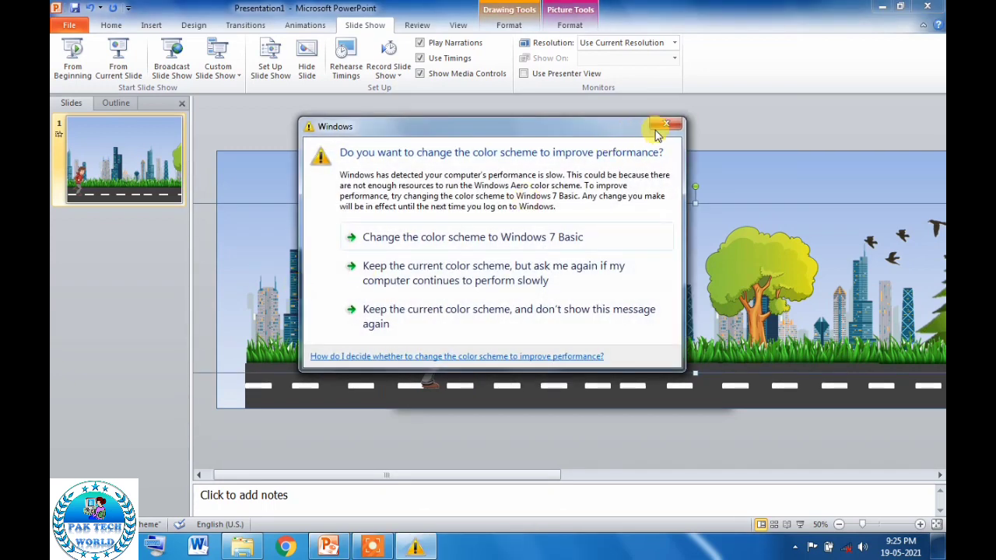
left_click(661, 126)
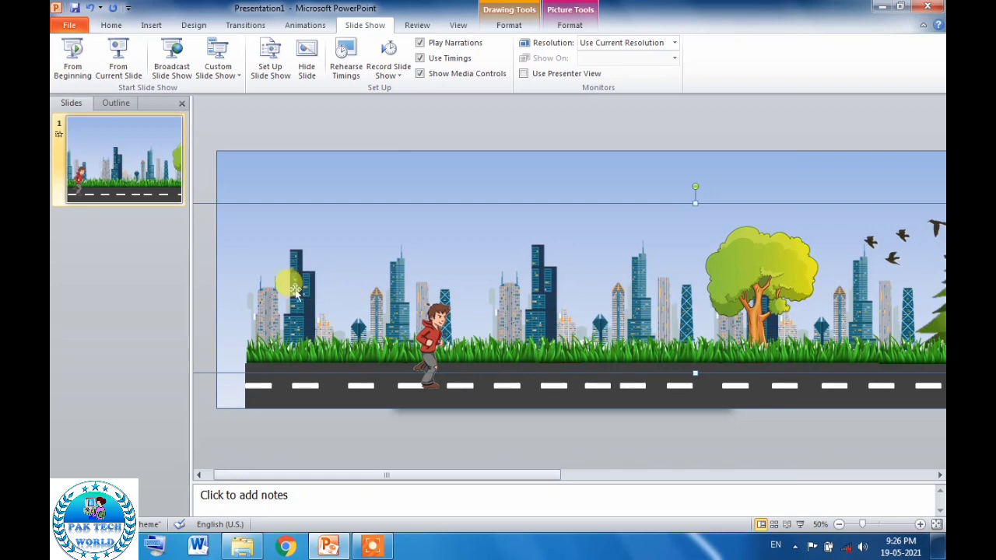
left_click(428, 332)
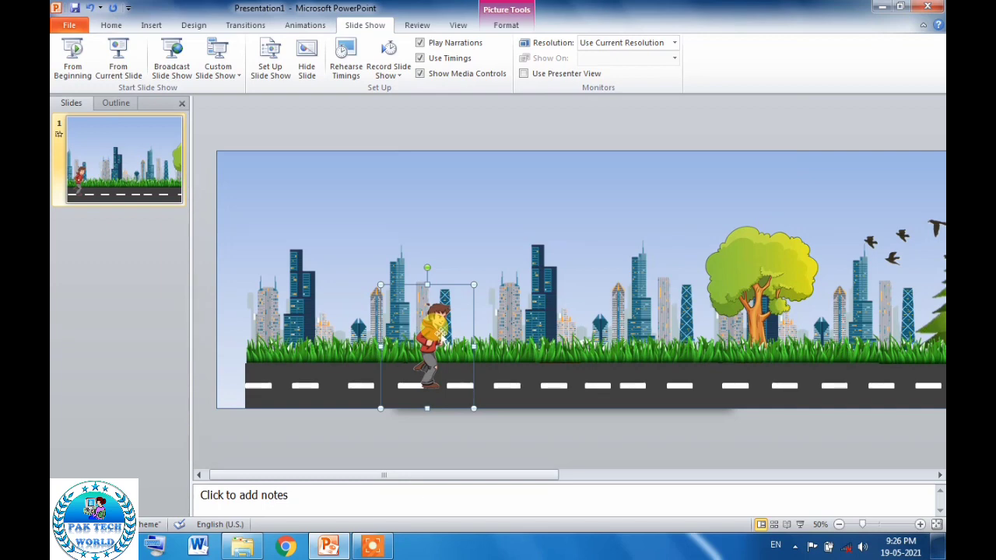
Create a new blank presentation from the File menu
left_click(58, 29)
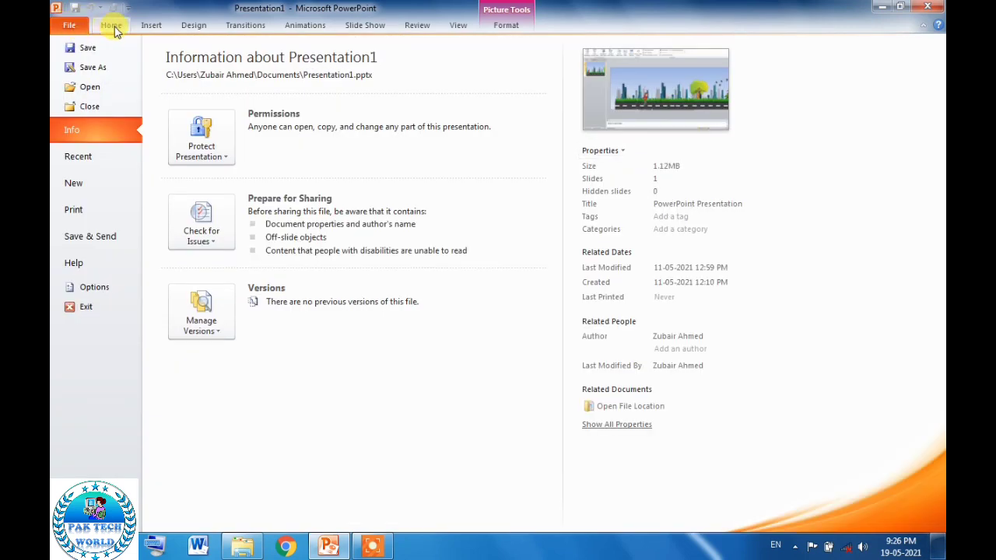
left_click(109, 25)
left_click(68, 28)
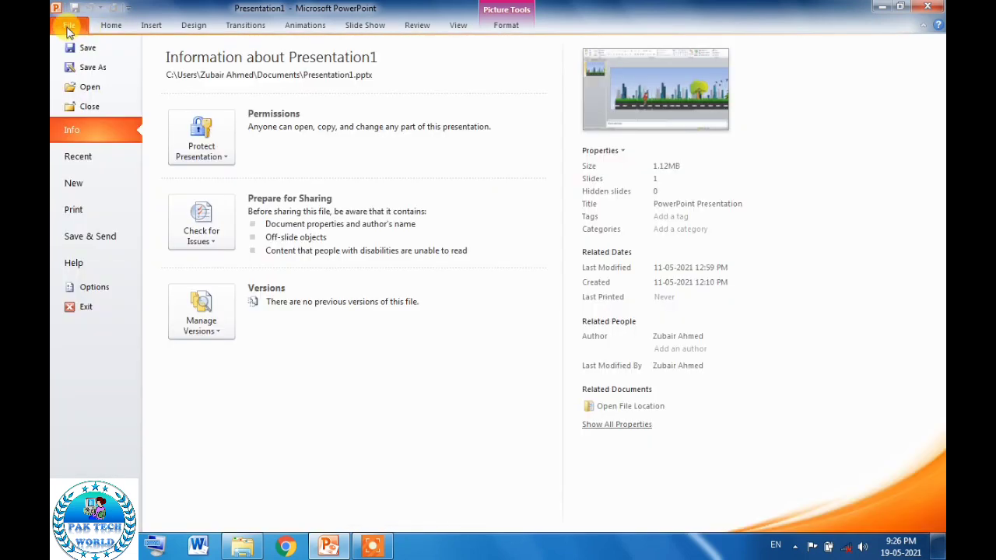
left_click(78, 181)
left_click(751, 267)
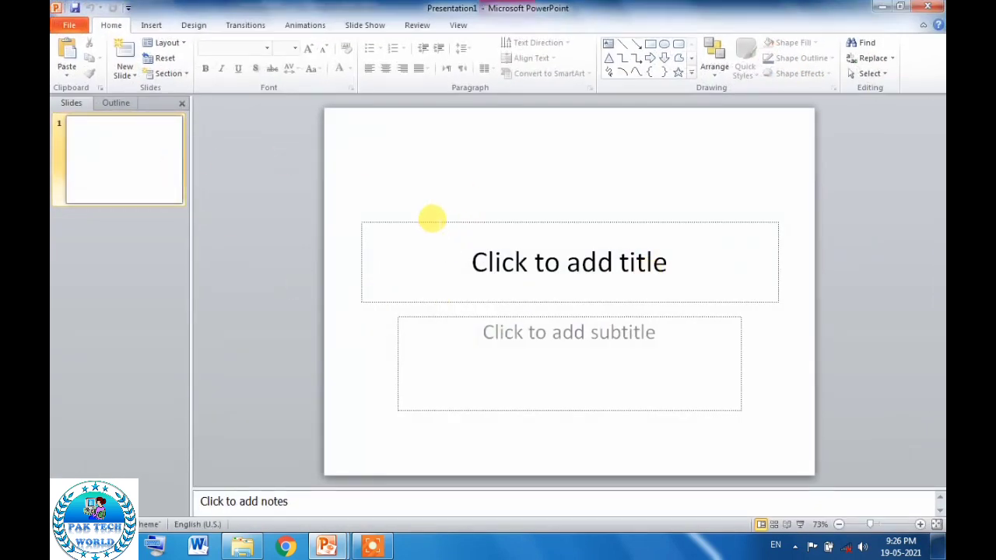
Cut the title and subtitle placeholders from the slide
left_click(431, 221)
right_click(433, 222)
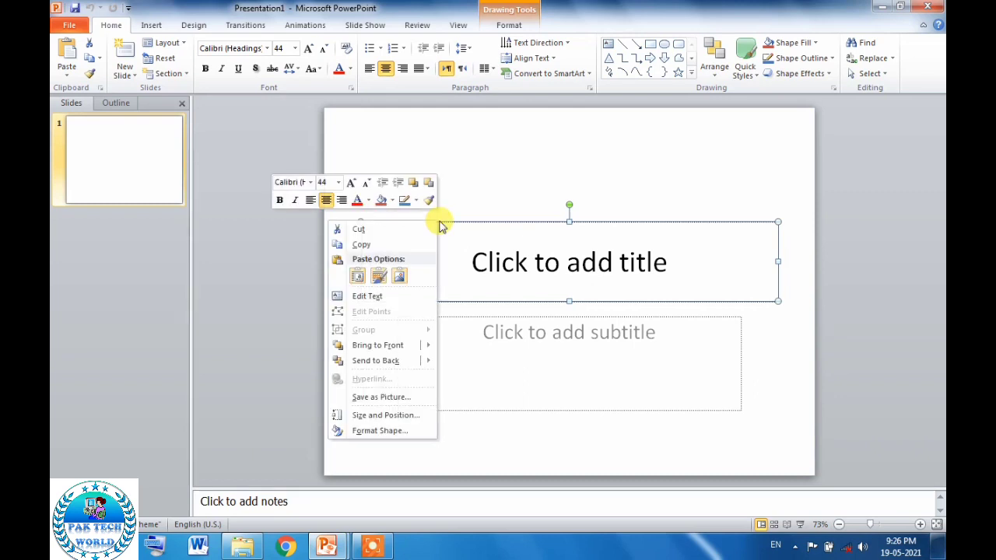
left_click(418, 228)
left_click(457, 310)
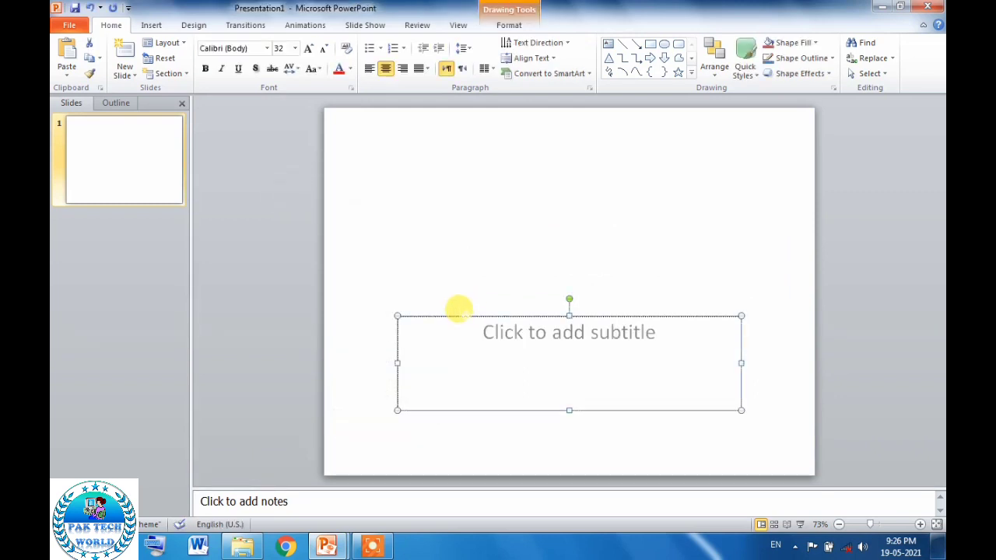
right_click(458, 310)
left_click(395, 109)
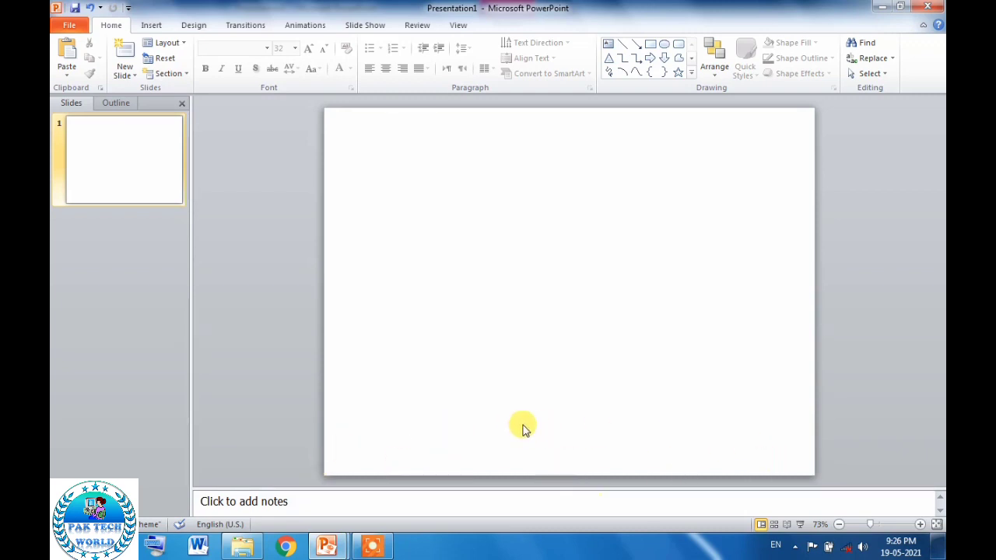
Draw a wide rectangle across the bottom of the slide
left_click(157, 29)
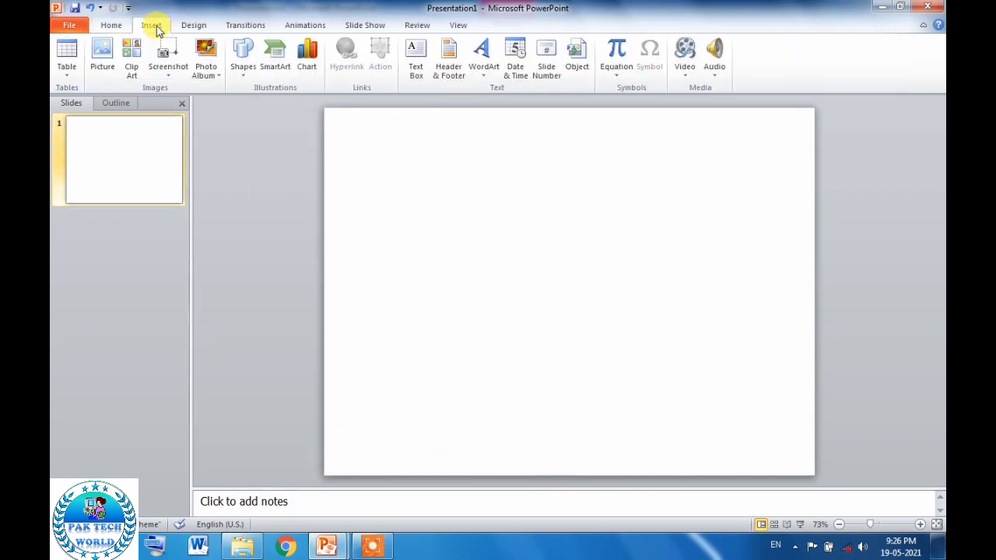
left_click(243, 77)
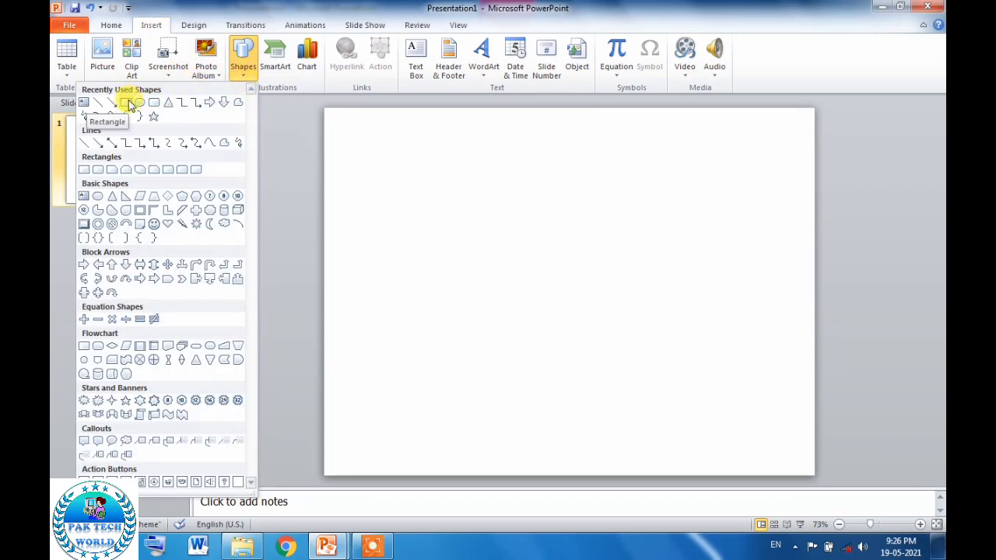
left_click(130, 105)
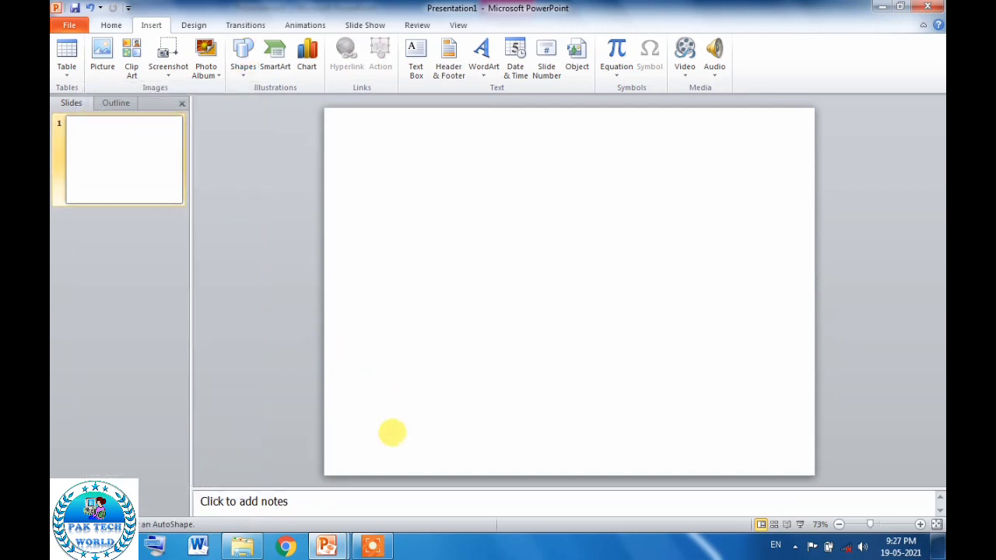
left_click_drag(322, 421, 813, 473)
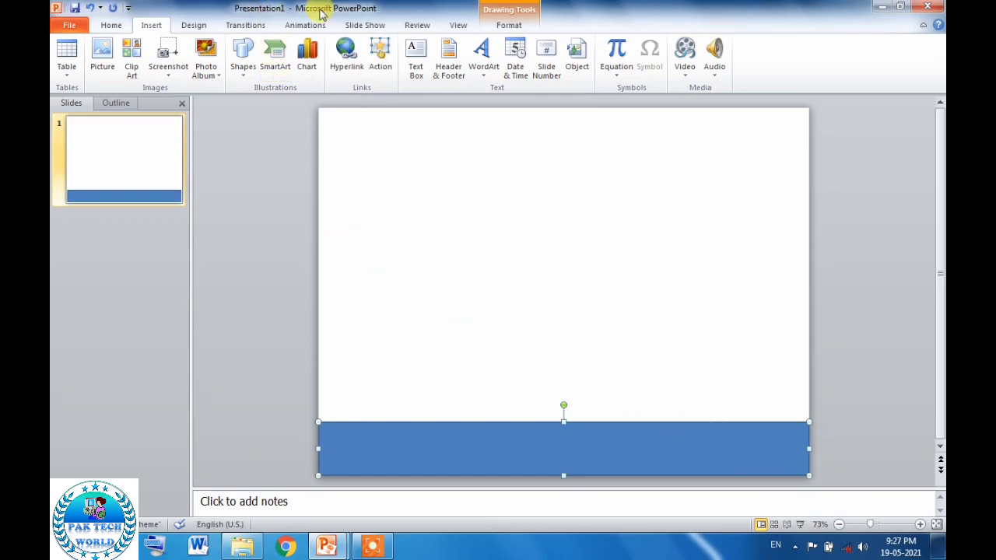
Give the bar no outline and a Black, Text 1, Lighter 25% fill
left_click(521, 28)
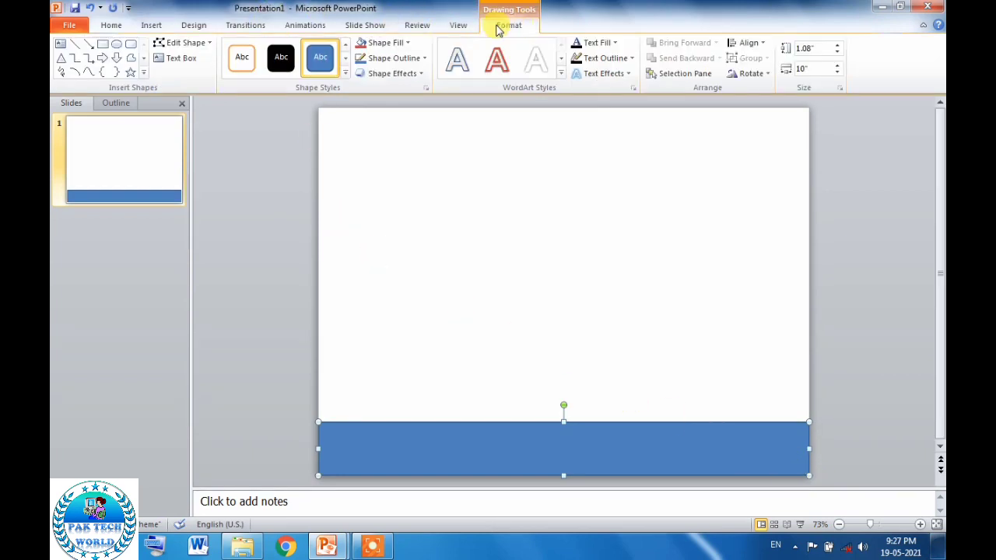
left_click(382, 59)
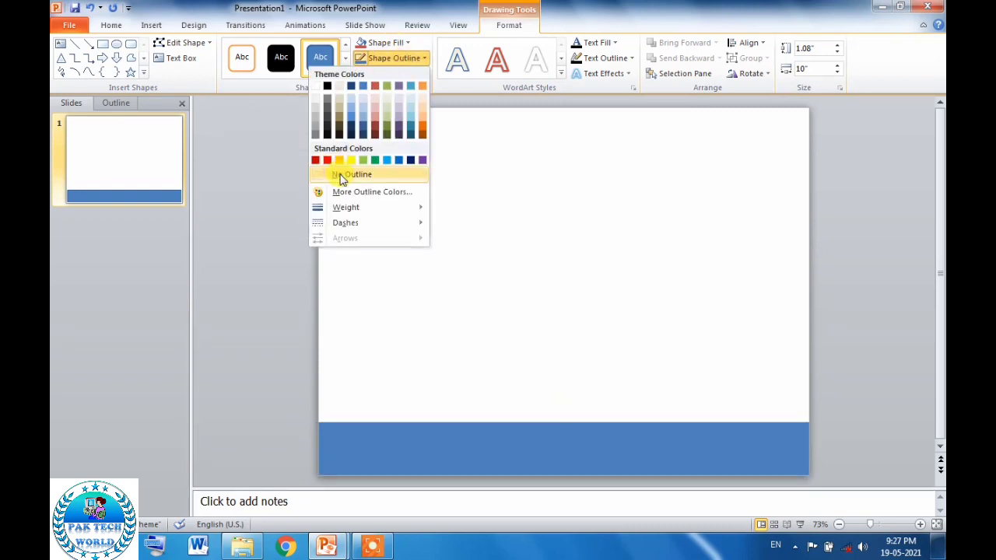
left_click(350, 174)
left_click(381, 43)
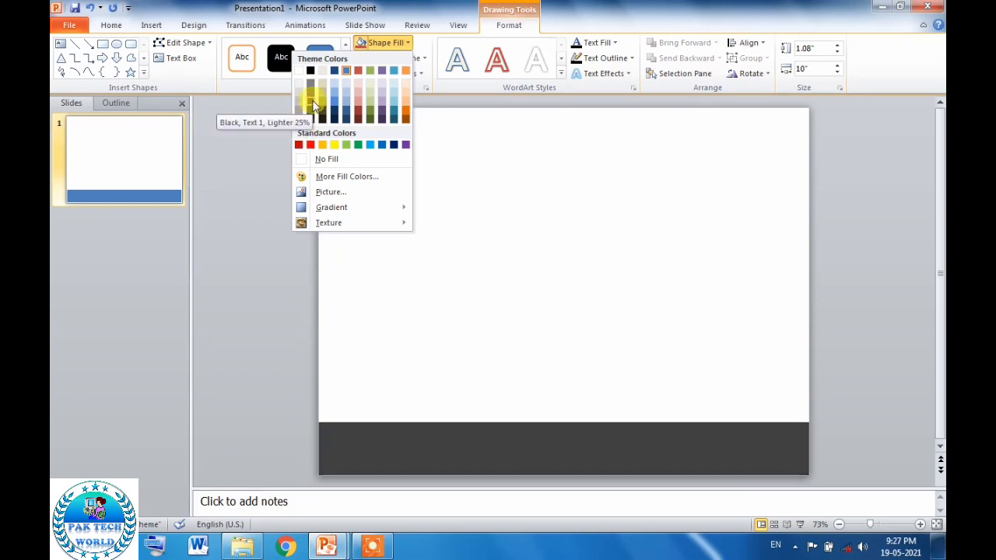
left_click(312, 105)
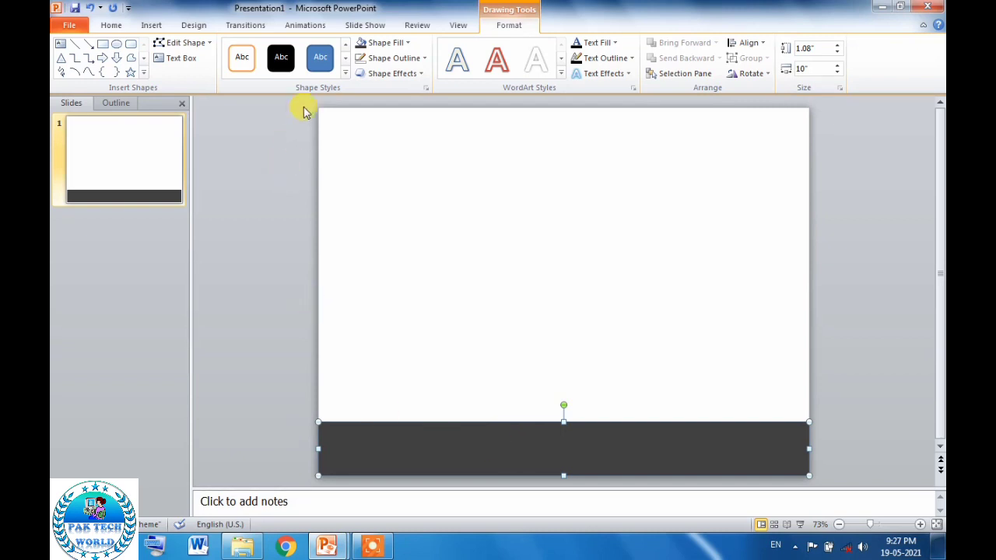
Draw a thin rectangle dash at the road's left end, centred vertically on the road
left_click(150, 25)
left_click(242, 69)
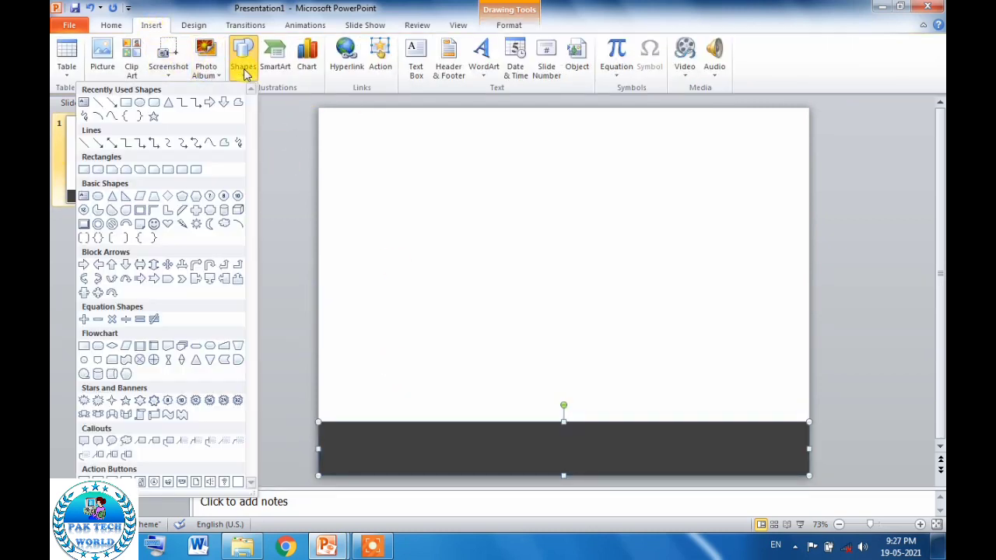
left_click(126, 104)
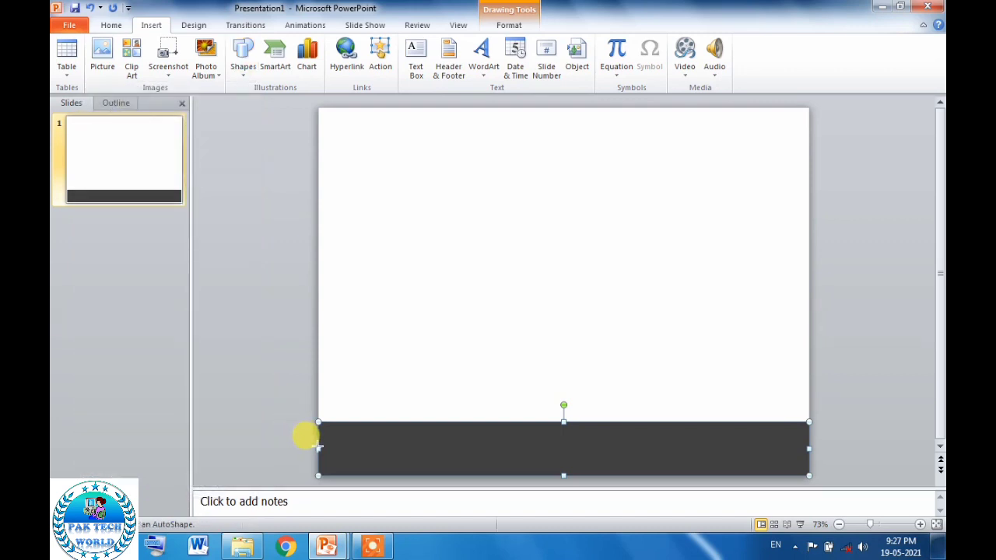
left_click_drag(318, 446, 364, 453)
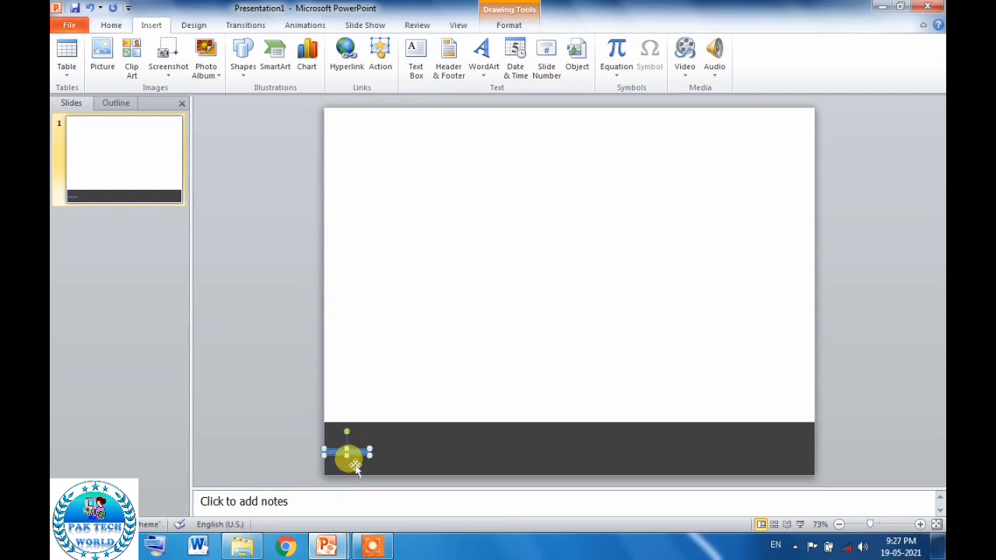
scroll(351, 460, "up", 5)
scroll(280, 443, "up", 3)
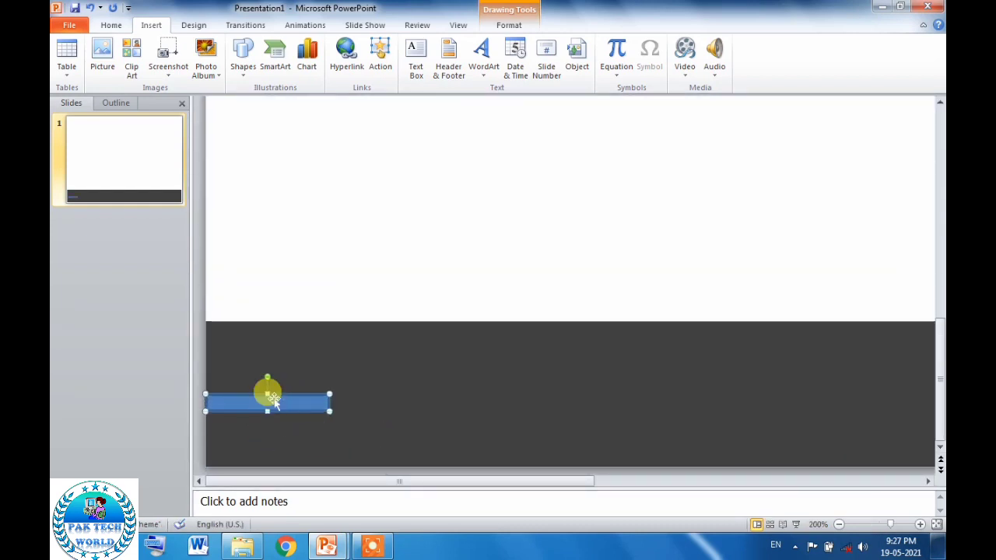
left_click_drag(273, 399, 279, 387)
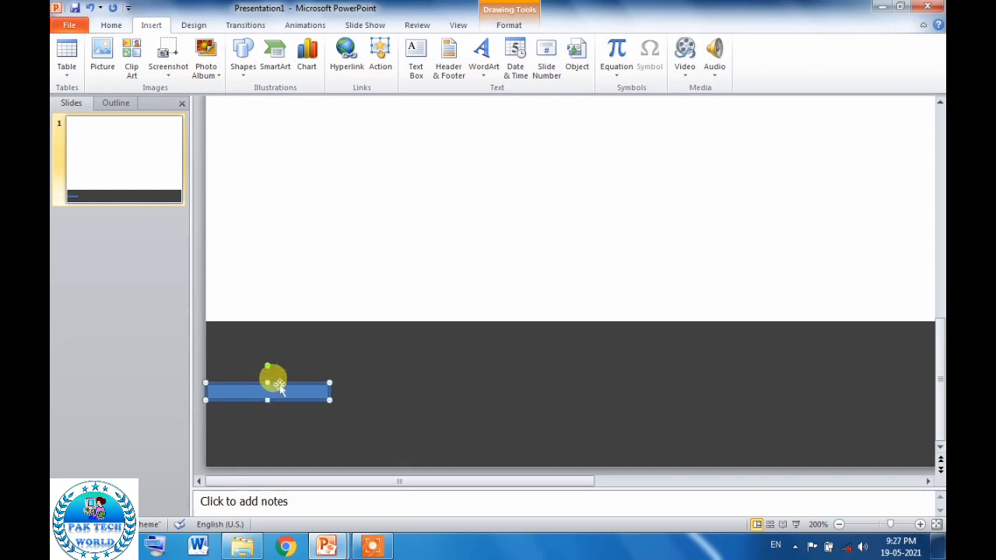
Give the dash no outline and a white fill
left_click(509, 25)
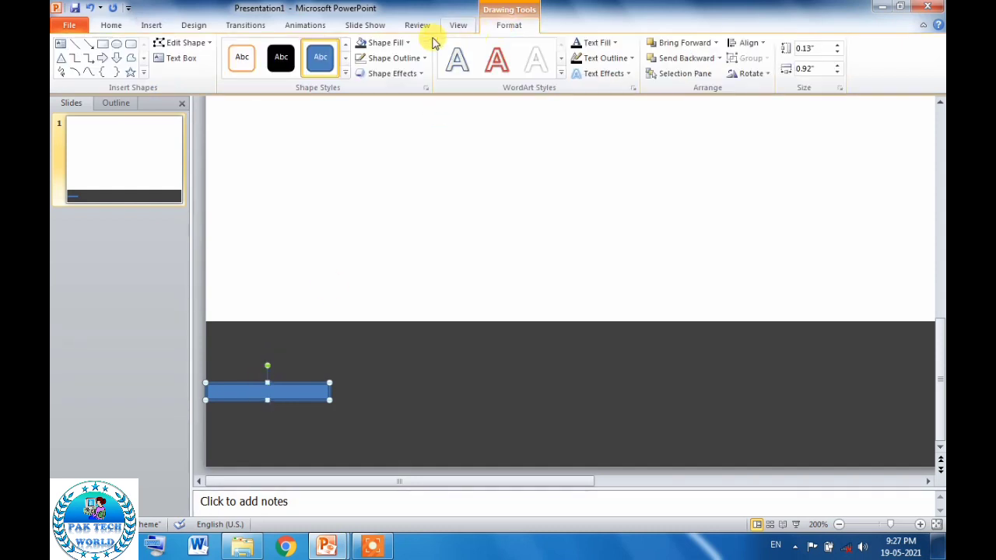
left_click(394, 62)
left_click(332, 175)
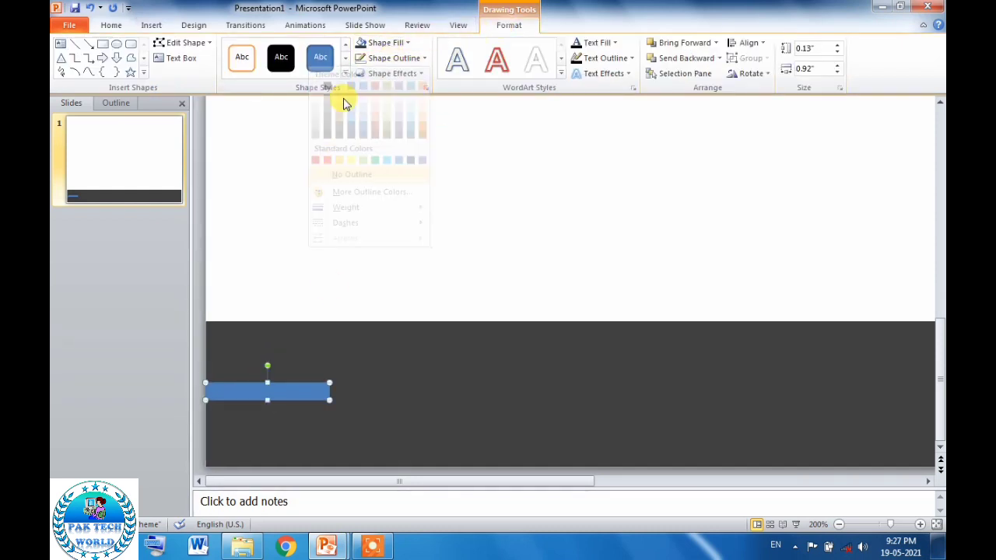
left_click(363, 45)
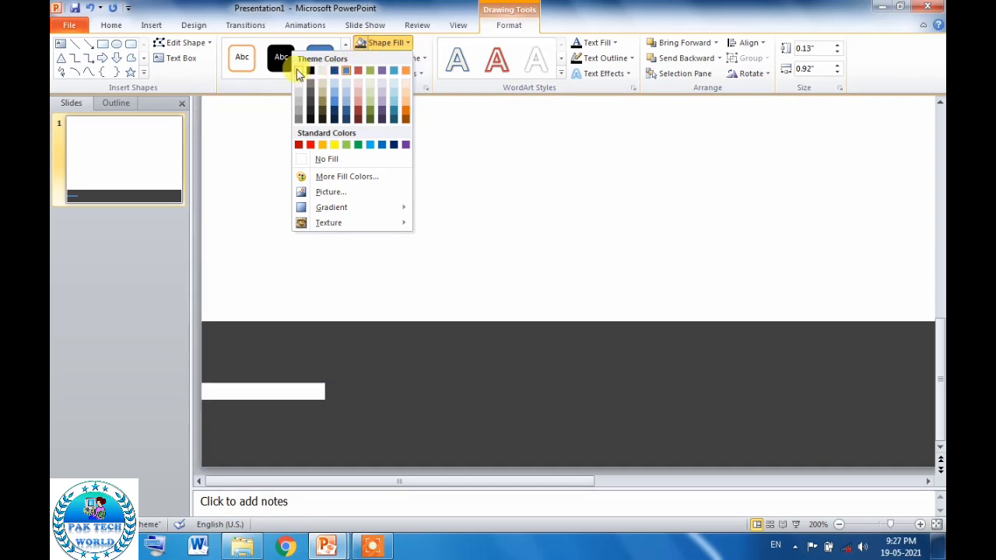
left_click(298, 71)
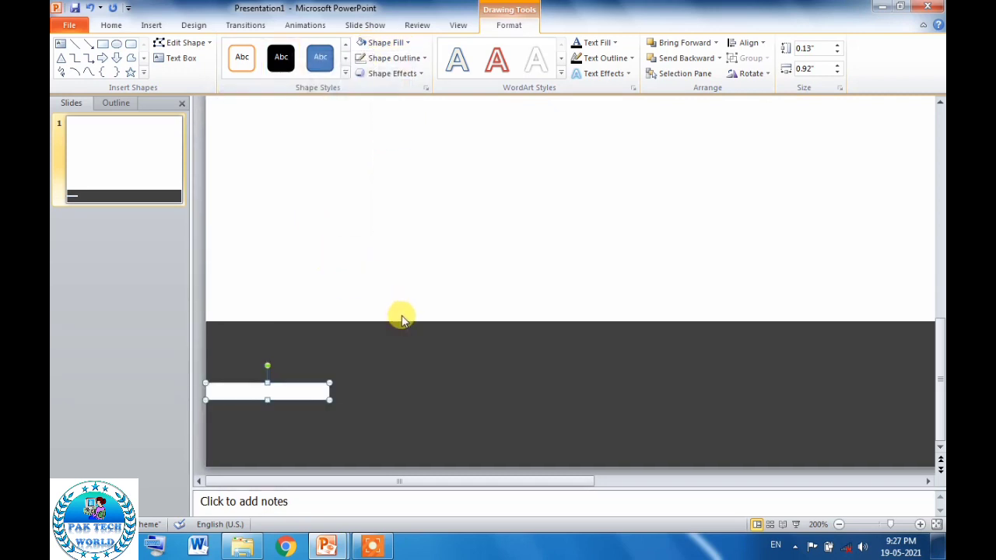
Copy the dash rightward along the road to form seven lane markings
scroll(401, 318, "down", 10)
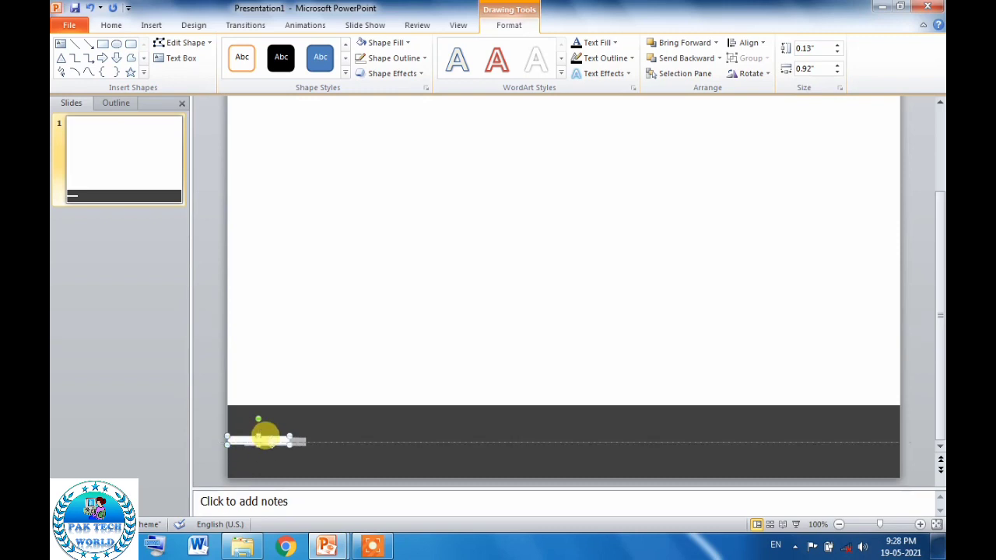
left_click_drag(239, 436, 338, 440)
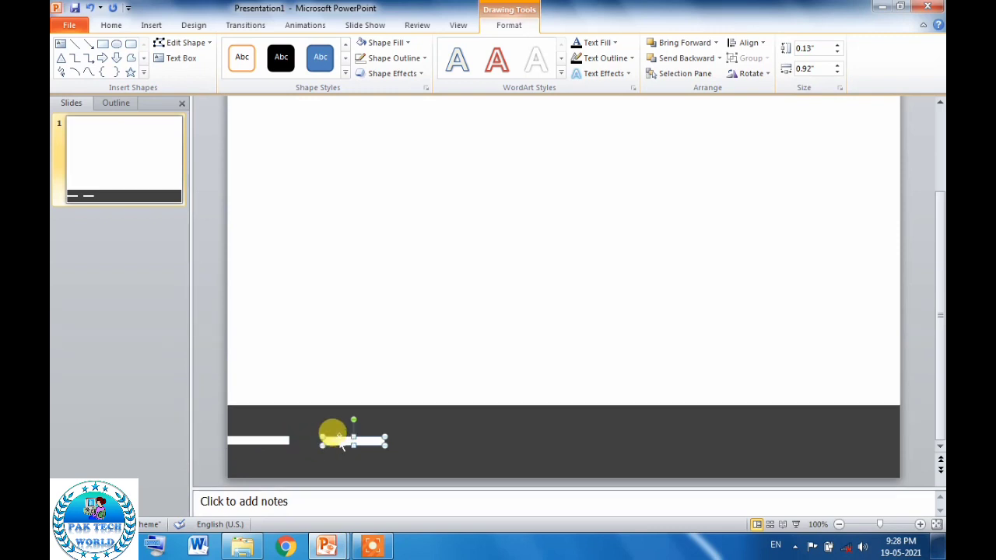
left_click_drag(403, 441, 810, 439)
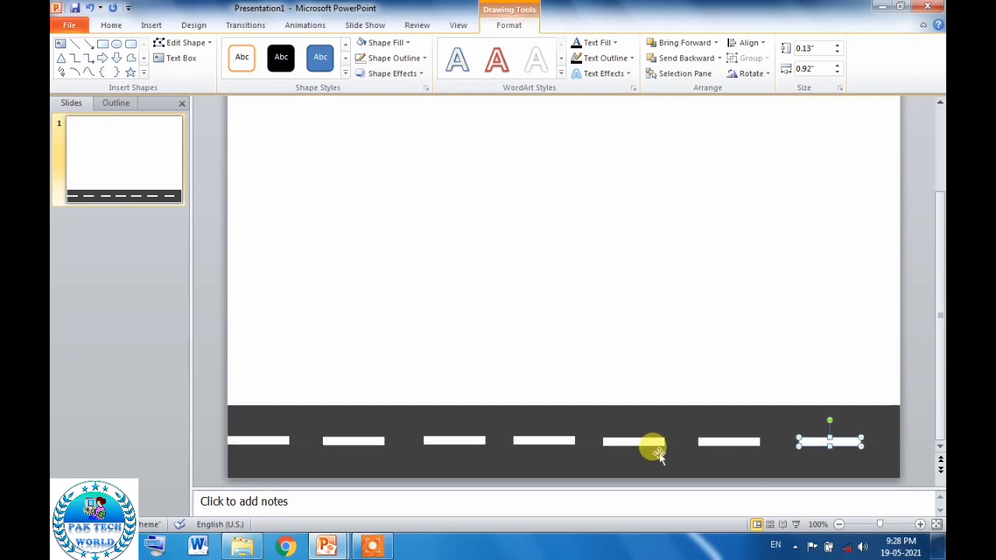
Group the road rectangle and all white dashes into one object
left_click(277, 420)
left_click(268, 439, "shift")
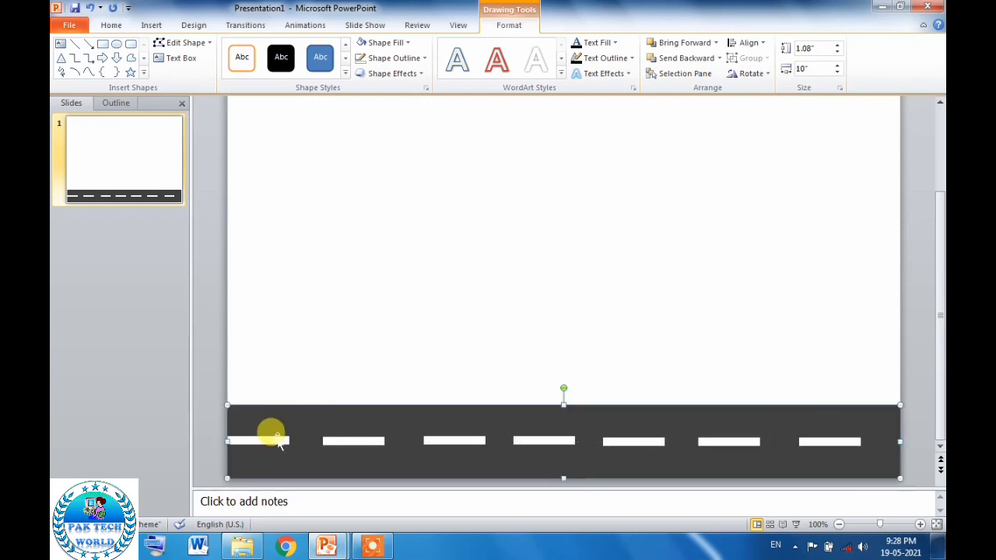
left_click(344, 437, "shift")
left_click(438, 438, "shift")
left_click(527, 439, "shift")
left_click(614, 440, "shift")
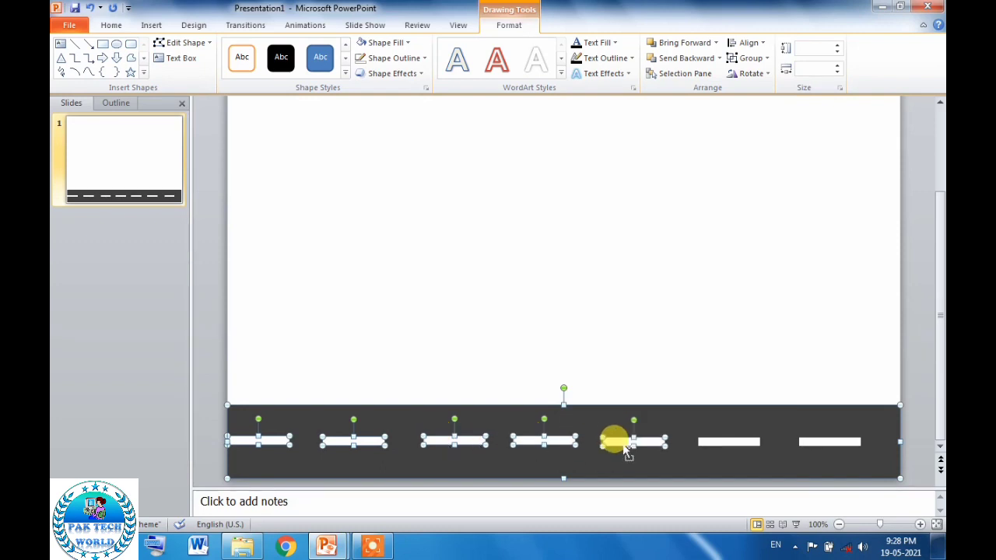
left_click(724, 441, "shift")
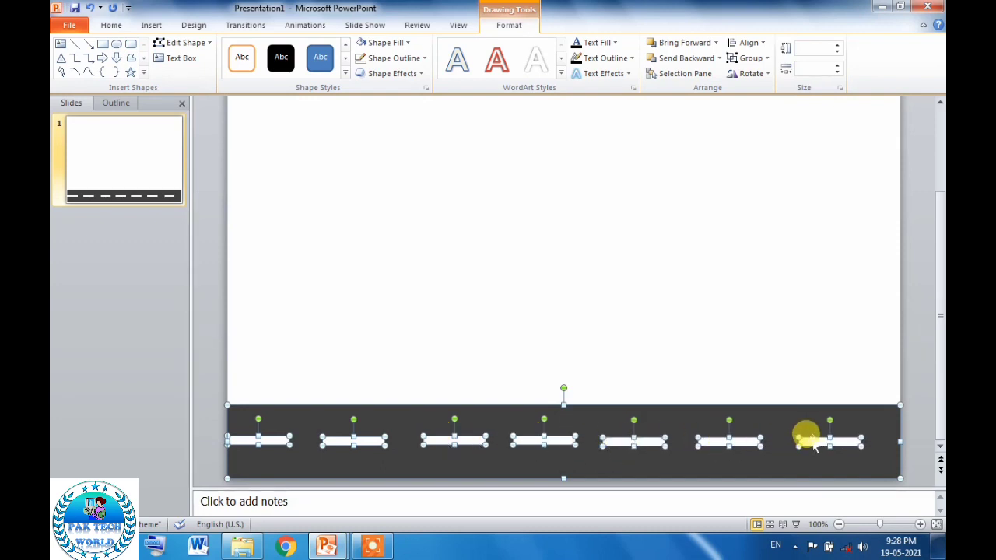
left_click(758, 61)
left_click(732, 76)
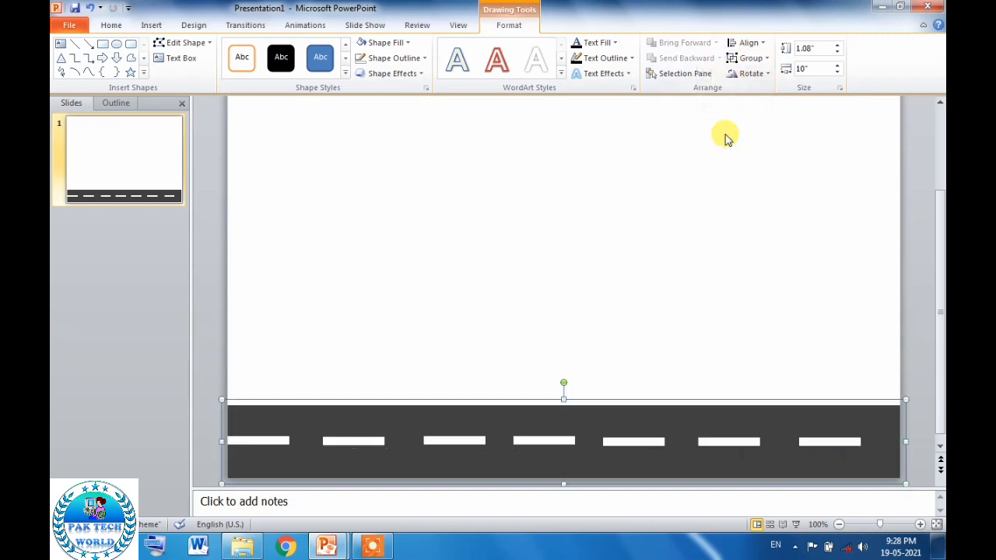
left_click(570, 304)
Raise the grouped road's top edge to make it 1.25" tall
double_click(411, 467)
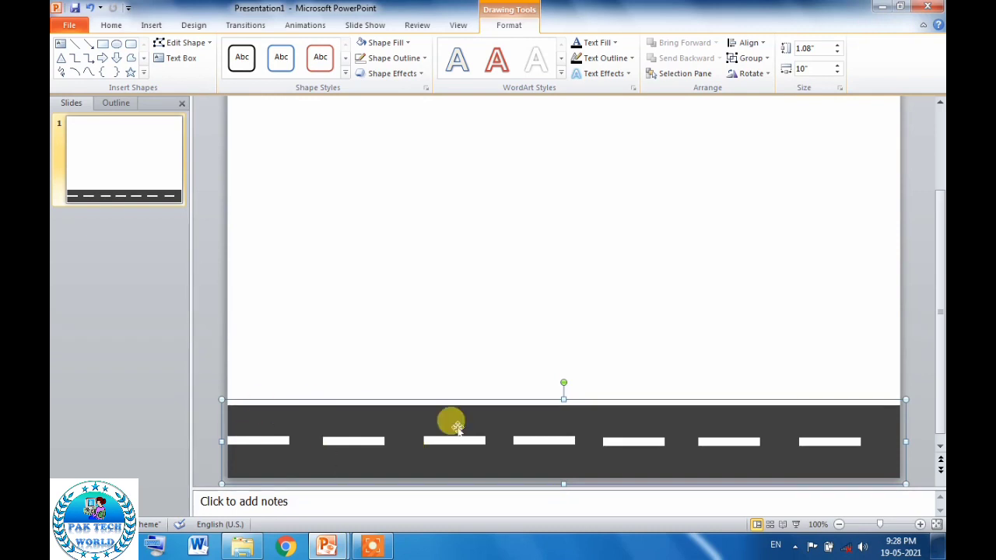
left_click(350, 360)
left_click(369, 440)
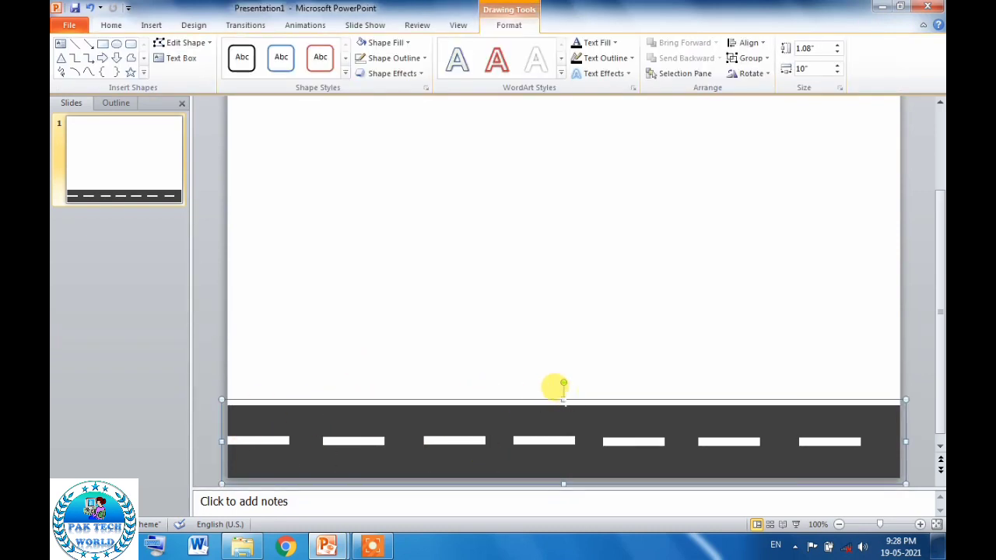
left_click_drag(563, 401, 565, 389)
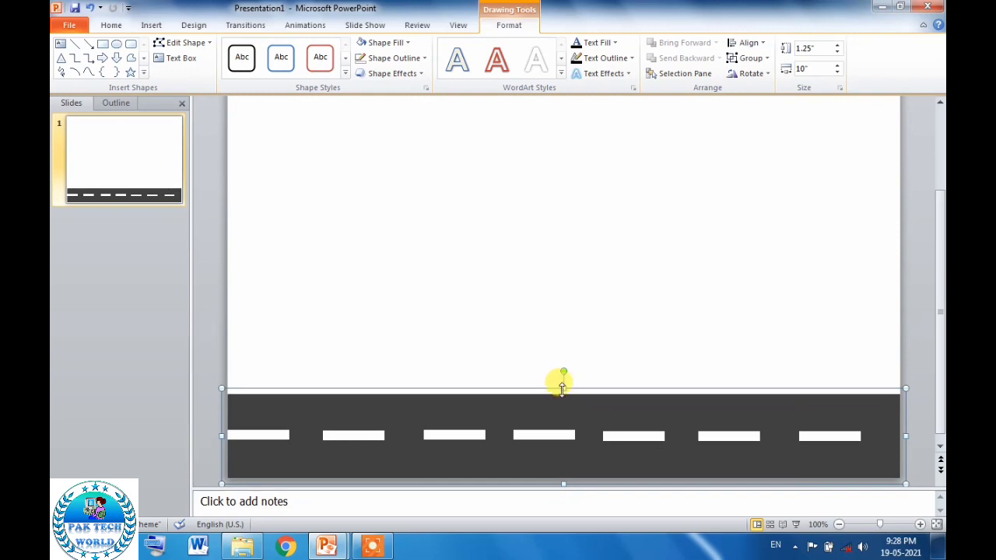
left_click(531, 385)
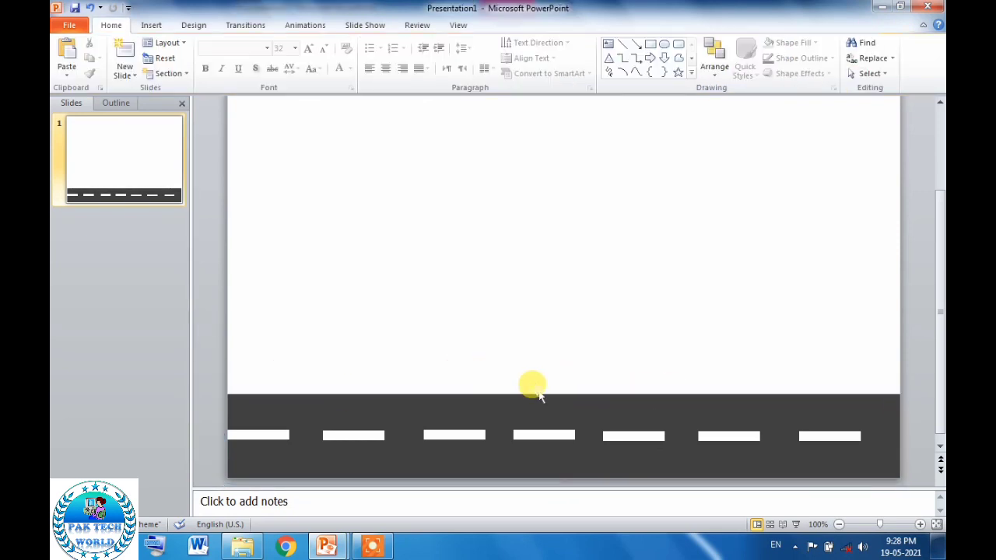
left_click(568, 399)
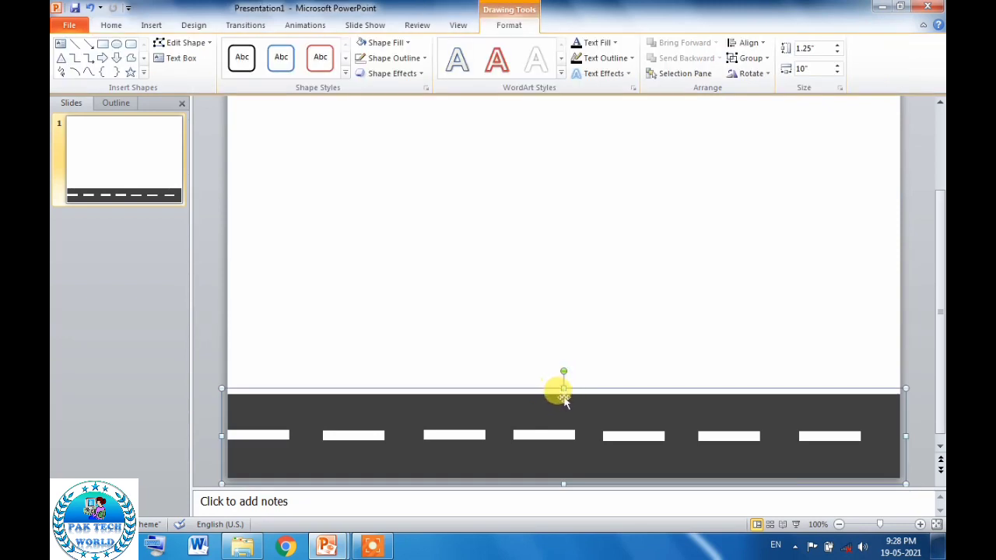
left_click(459, 364)
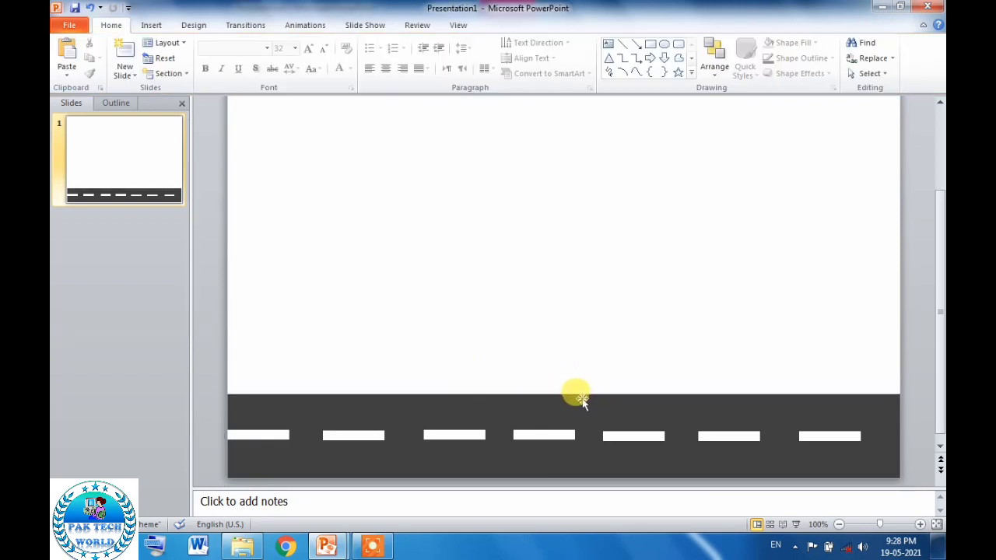
Insert the grass GIF picture and move it above the road
left_click(162, 29)
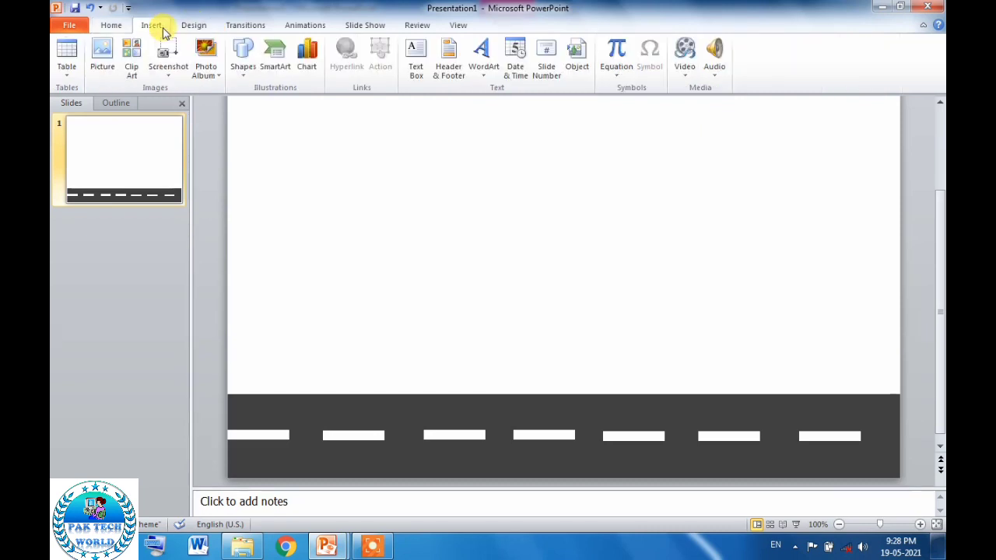
left_click(103, 62)
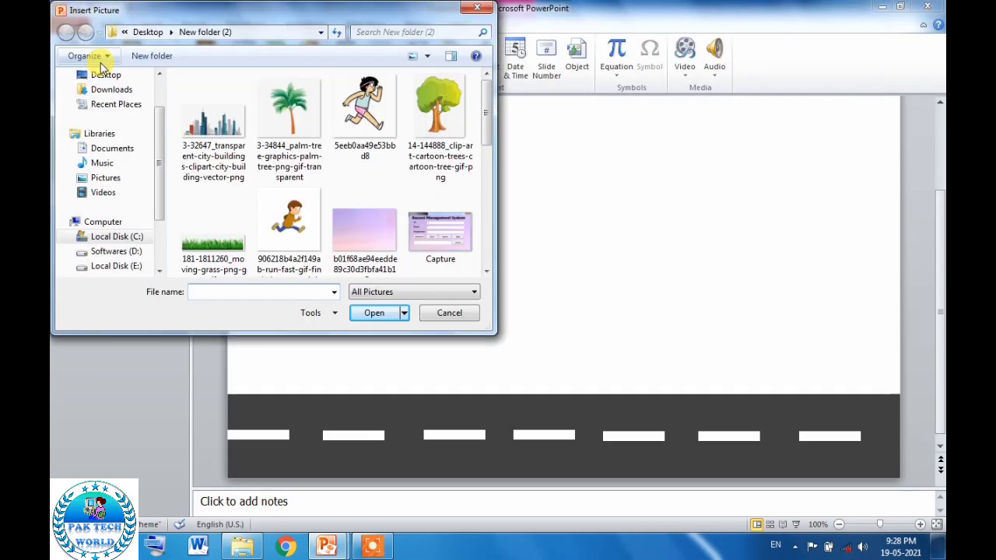
left_click(209, 249)
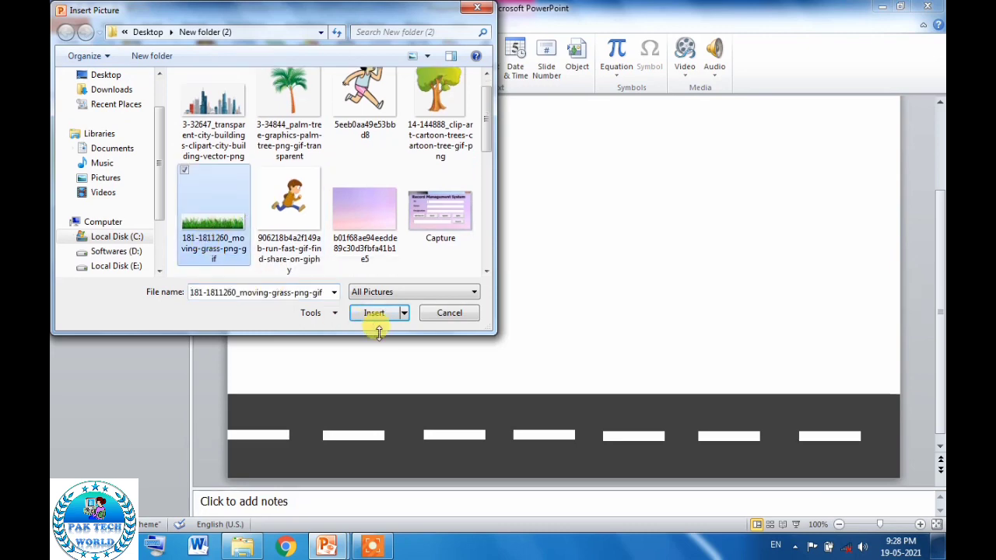
left_click(375, 313)
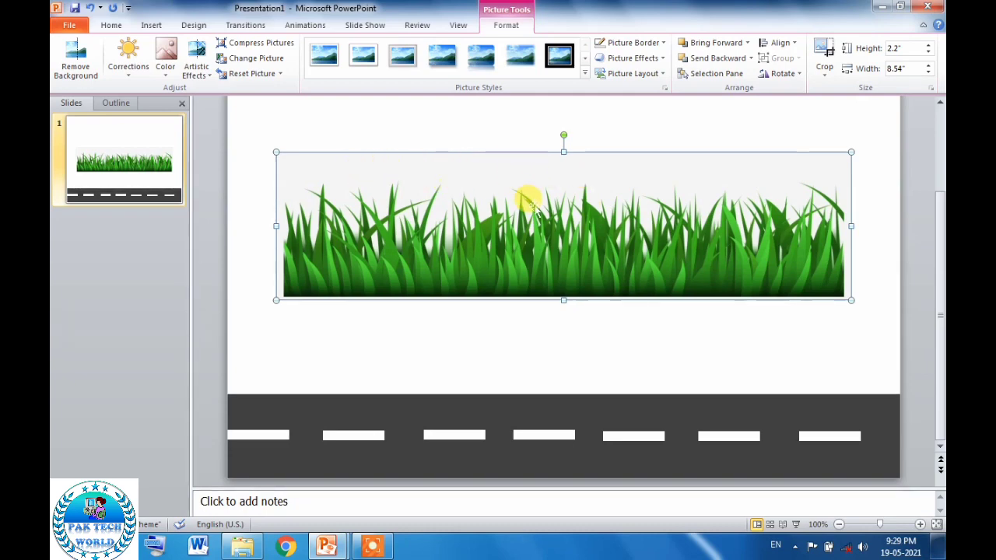
left_click_drag(529, 201, 476, 235)
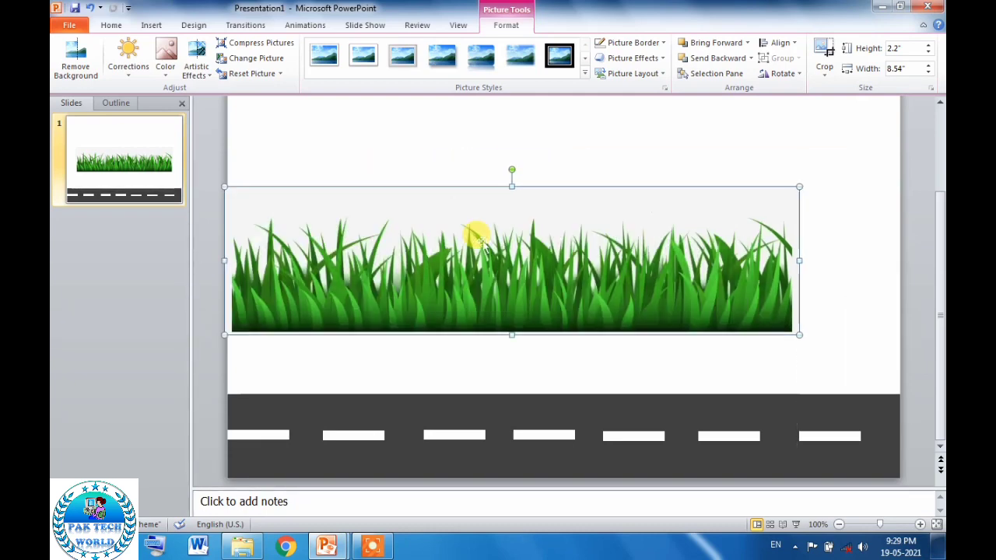
Remove the grass picture's white background, keeping the whole picture area
left_click(77, 74)
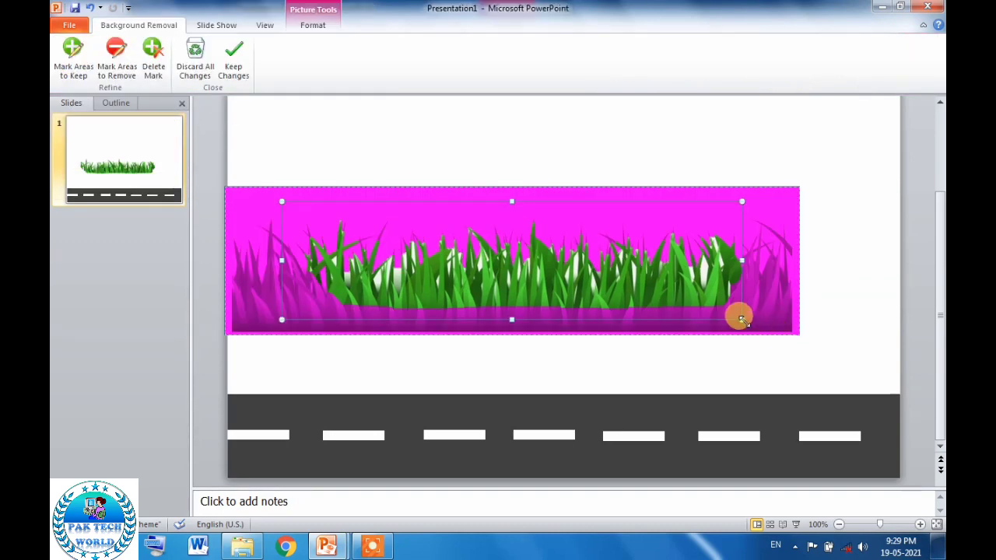
left_click_drag(741, 319, 812, 330)
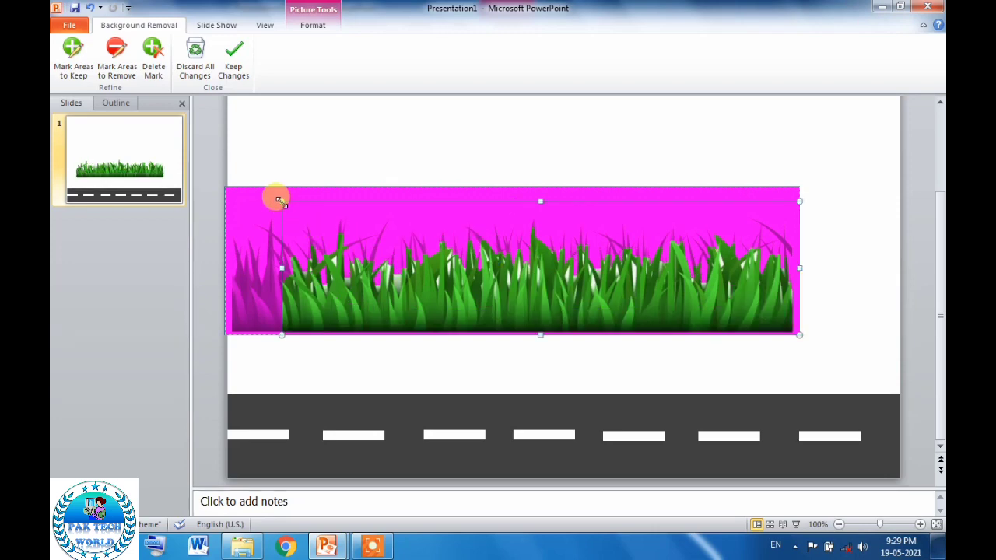
left_click_drag(280, 201, 224, 186)
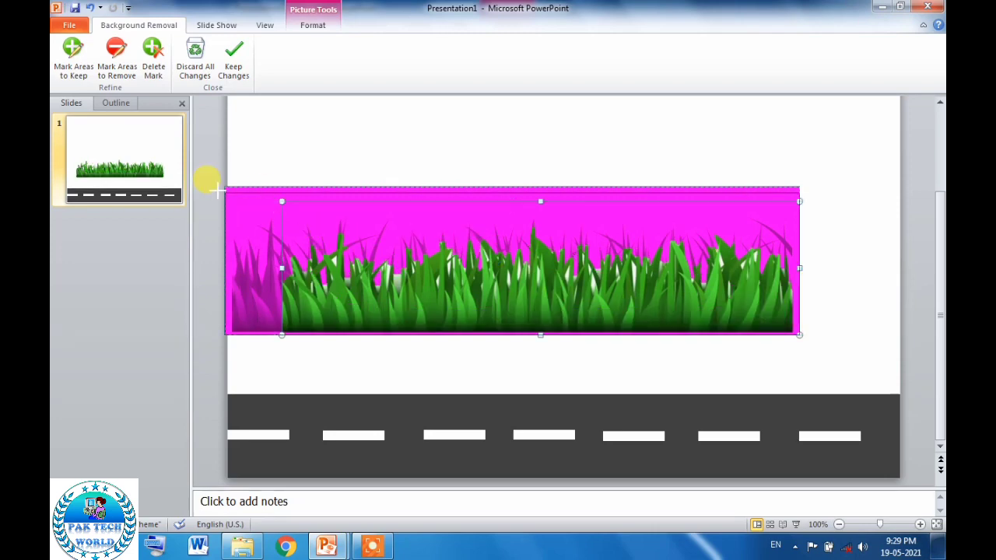
left_click(236, 62)
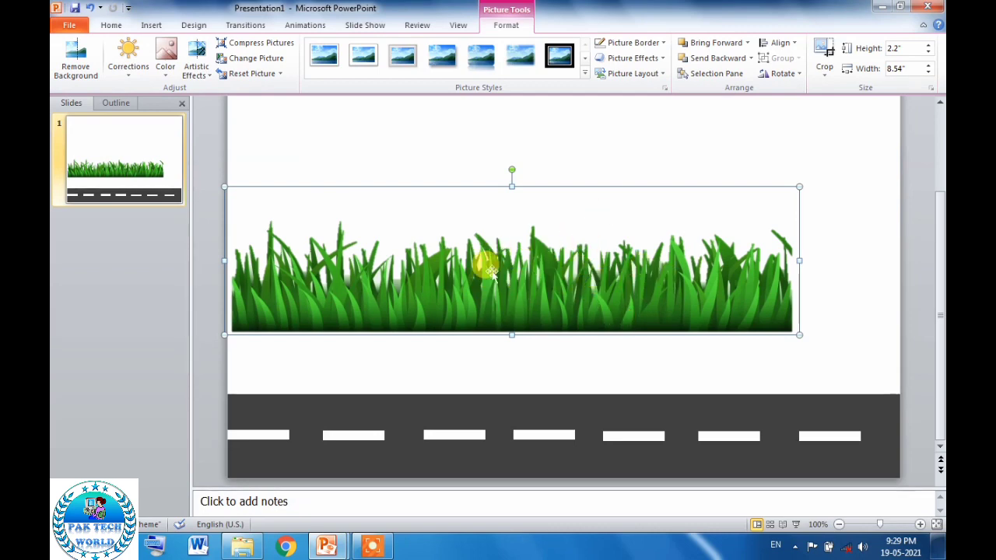
Shrink the grass to 1.21" by 4.71" and set it on the road's top edge
left_click_drag(490, 269, 490, 291)
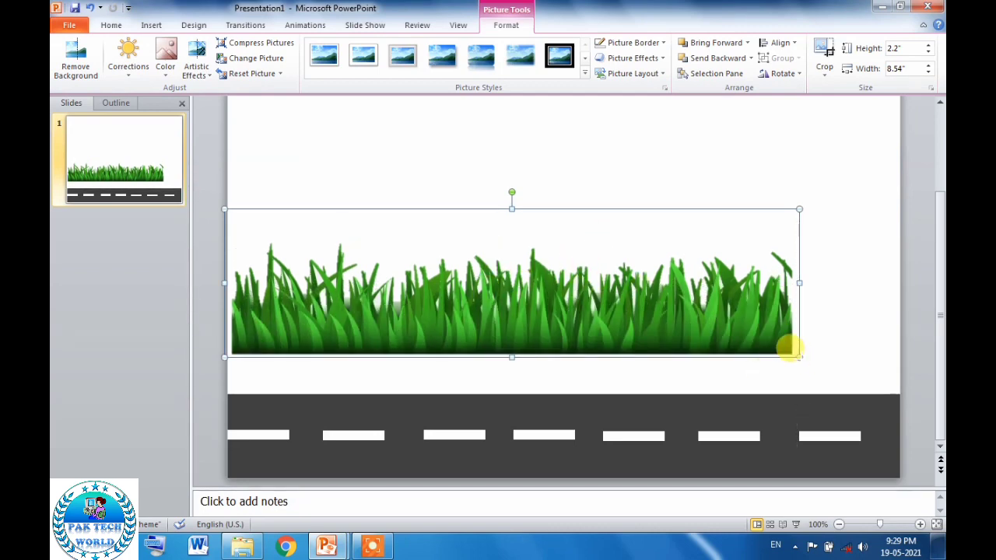
mouse_move(794, 352)
left_mouse_down()
mouse_move(745, 319)
mouse_move(634, 313)
left_mouse_up()
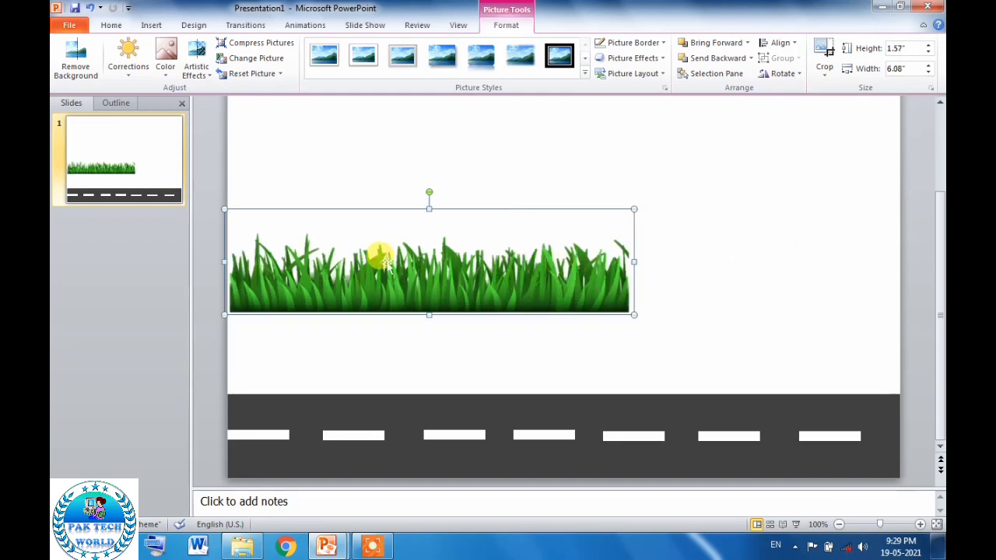
left_click_drag(379, 260, 382, 348)
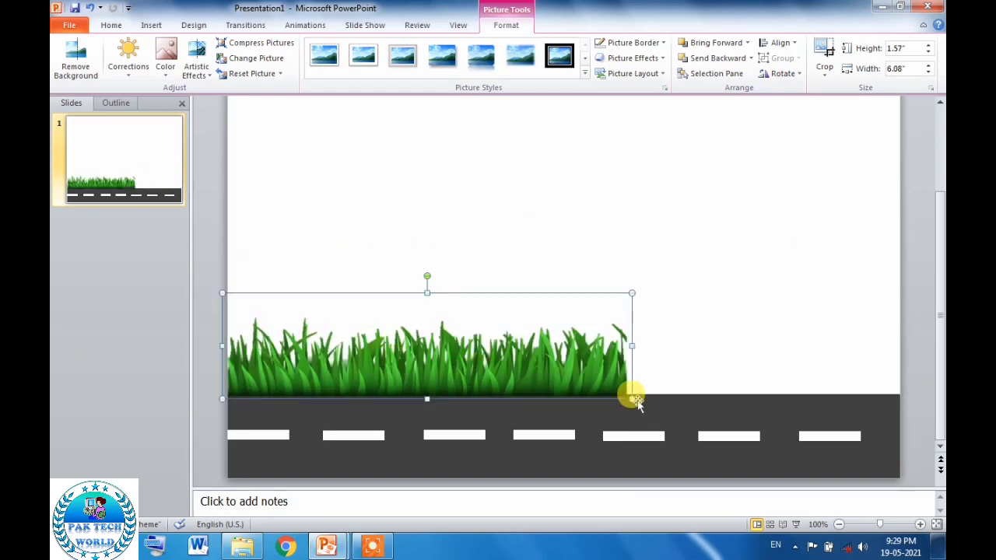
left_click_drag(628, 395, 539, 375)
Place a grass copy beside the first and group the two pictures
mouse_move(427, 345)
left_mouse_down()
mouse_move(405, 369)
mouse_move(393, 362)
mouse_move(655, 371)
left_mouse_up()
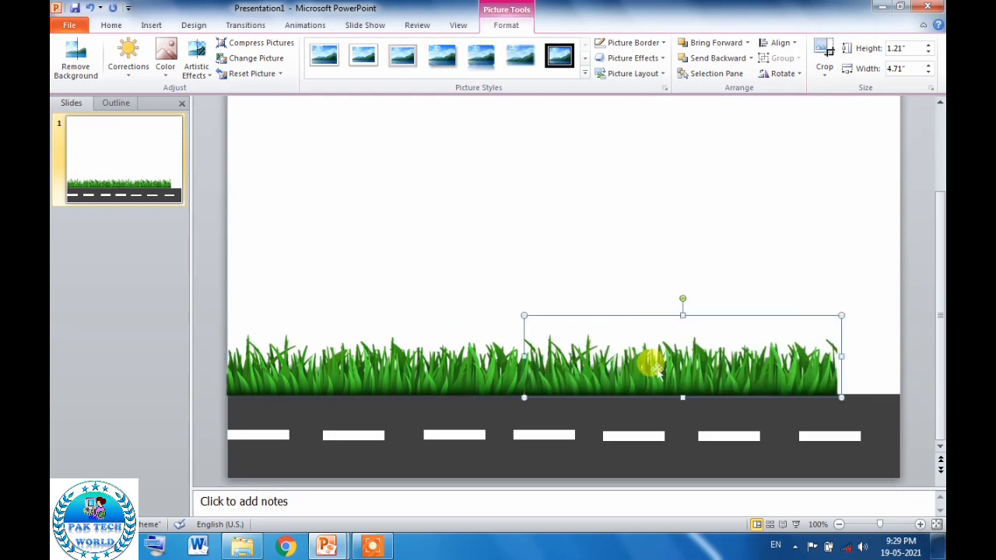
left_click(460, 373, "shift")
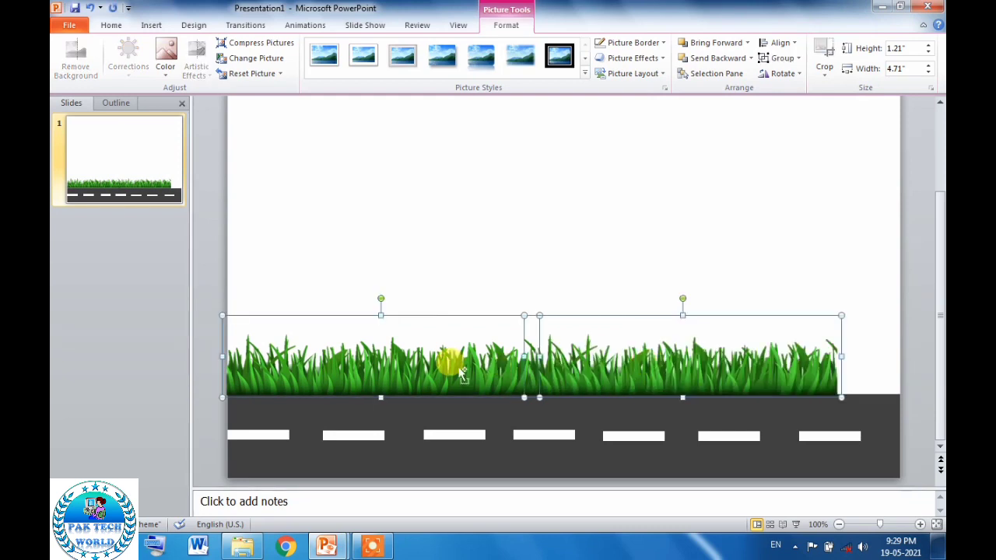
right_click(457, 367)
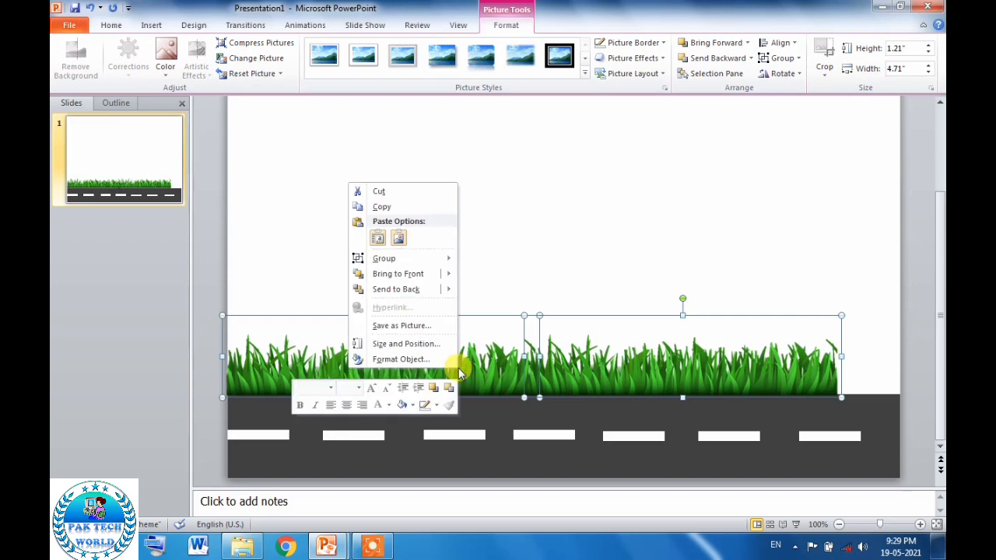
mouse_move(379, 265)
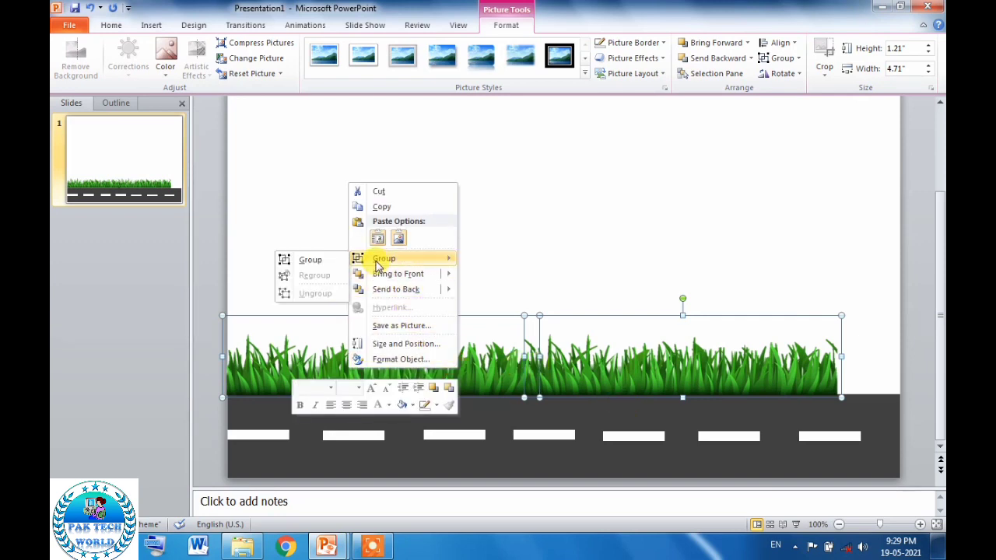
left_click(307, 261)
left_click(406, 282)
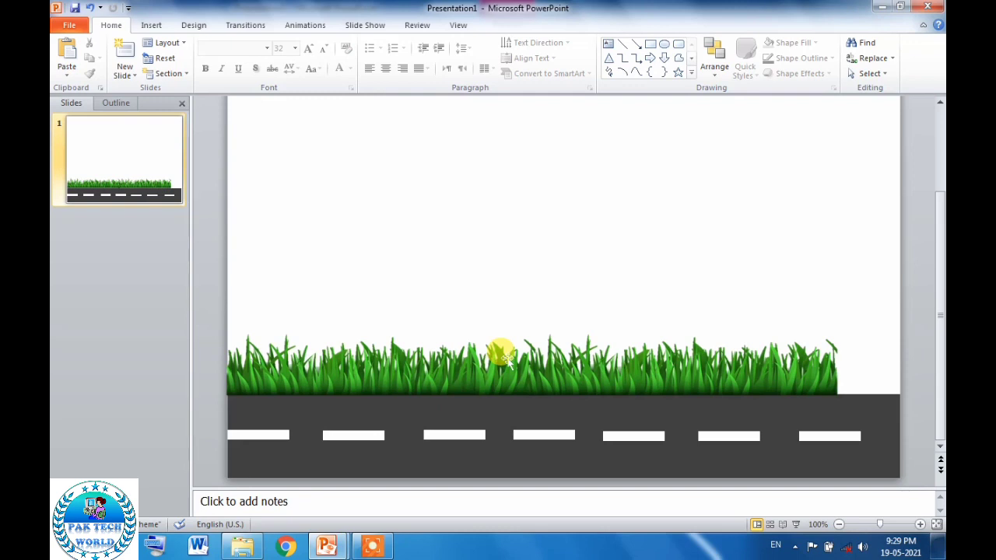
Copy the road past the slide's right edge and group both road pieces
scroll(529, 390, "down", 1)
left_click(631, 457)
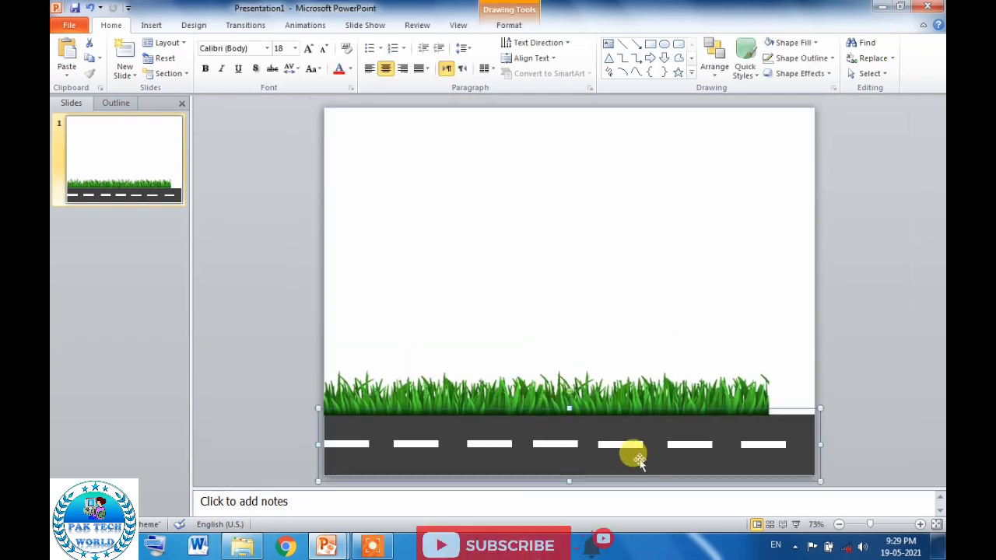
left_click_drag(470, 441, 929, 439)
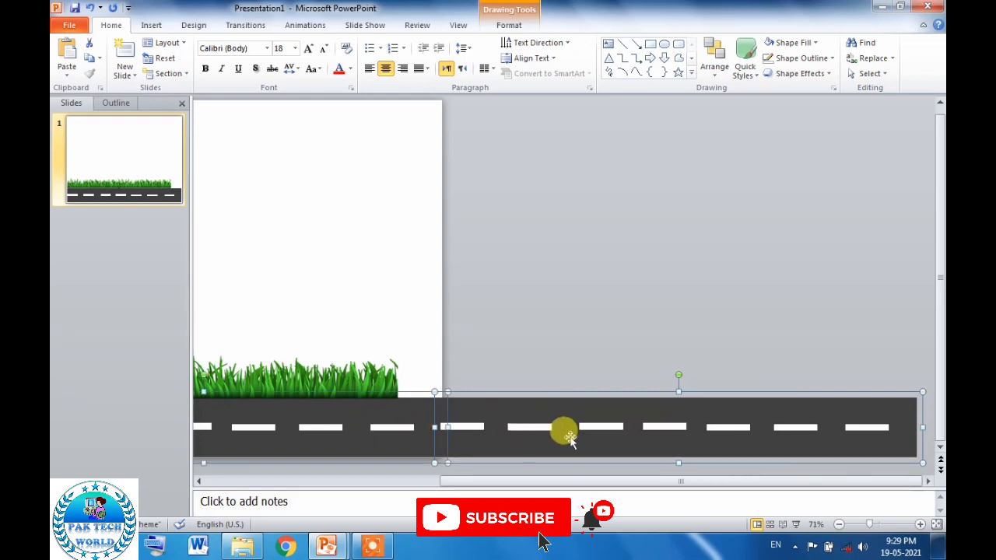
left_click(440, 428, "shift")
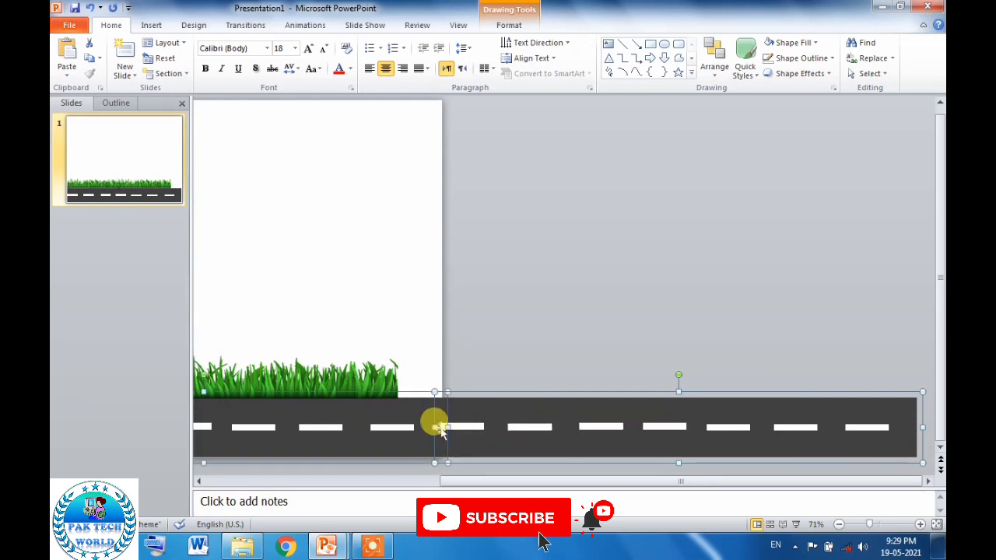
right_click(362, 429)
mouse_move(296, 320)
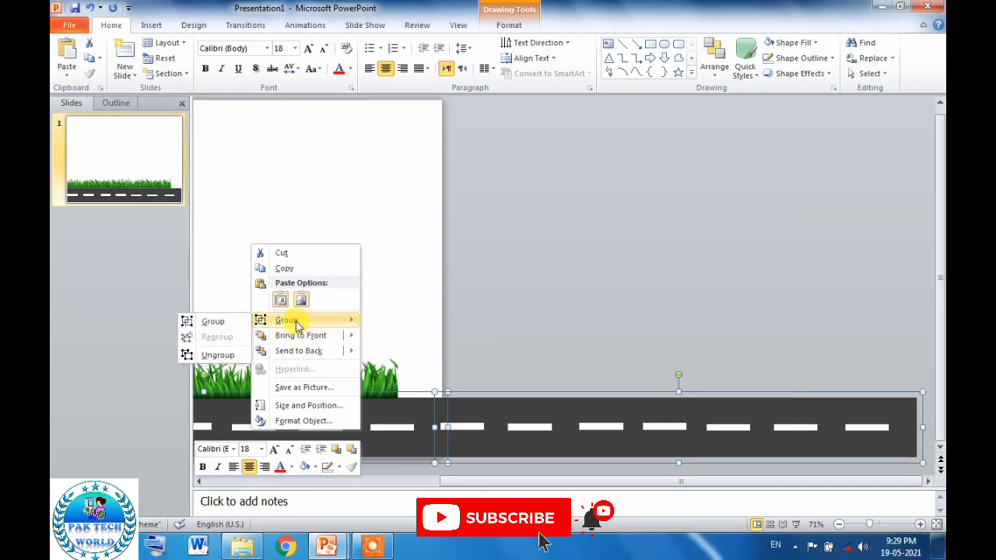
left_click(210, 319)
Copy the grass strip beside the original and group both into one long strip
left_click(257, 376)
left_click_drag(257, 376, 657, 377)
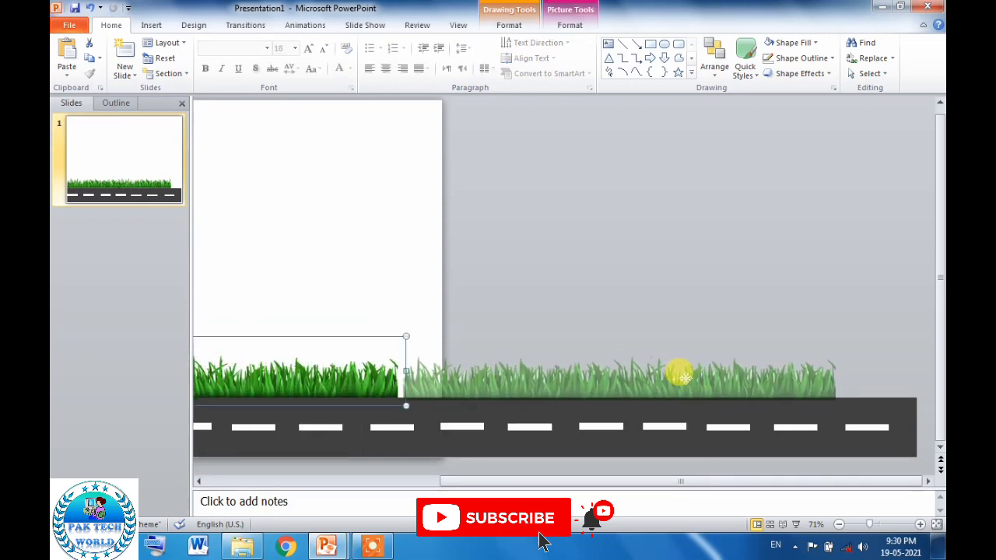
left_click_drag(657, 377, 673, 379)
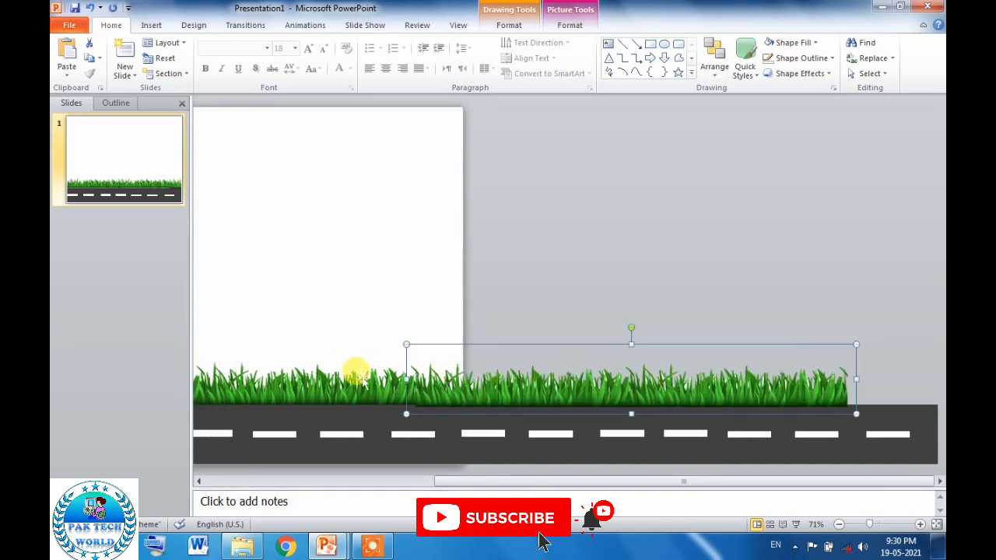
left_click(356, 375, "shift")
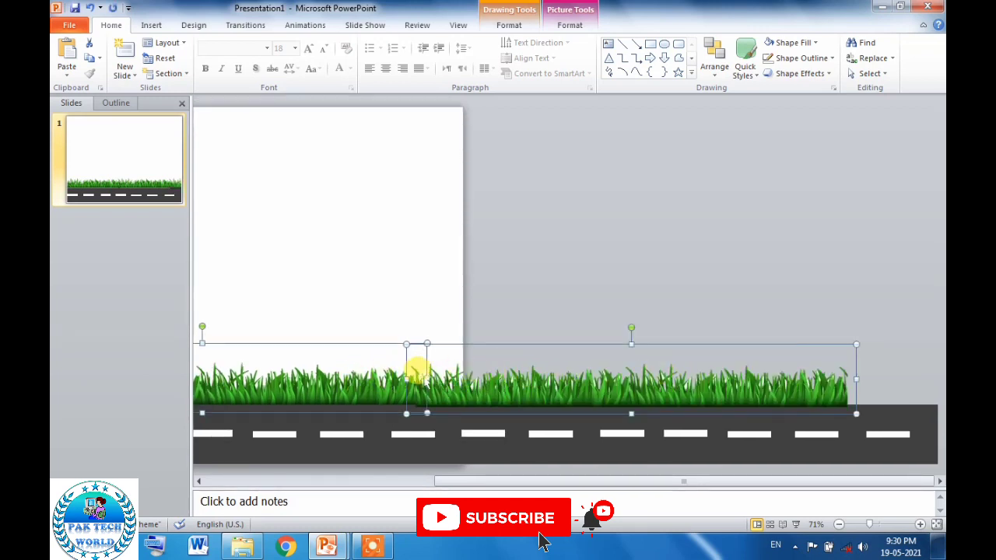
right_click(494, 397)
right_click(467, 378)
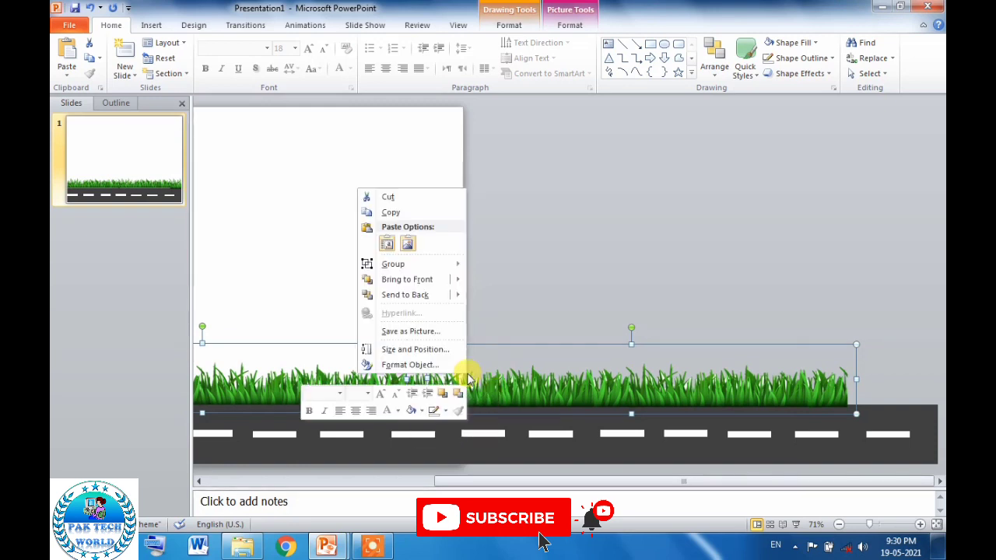
mouse_move(422, 265)
left_click(316, 266)
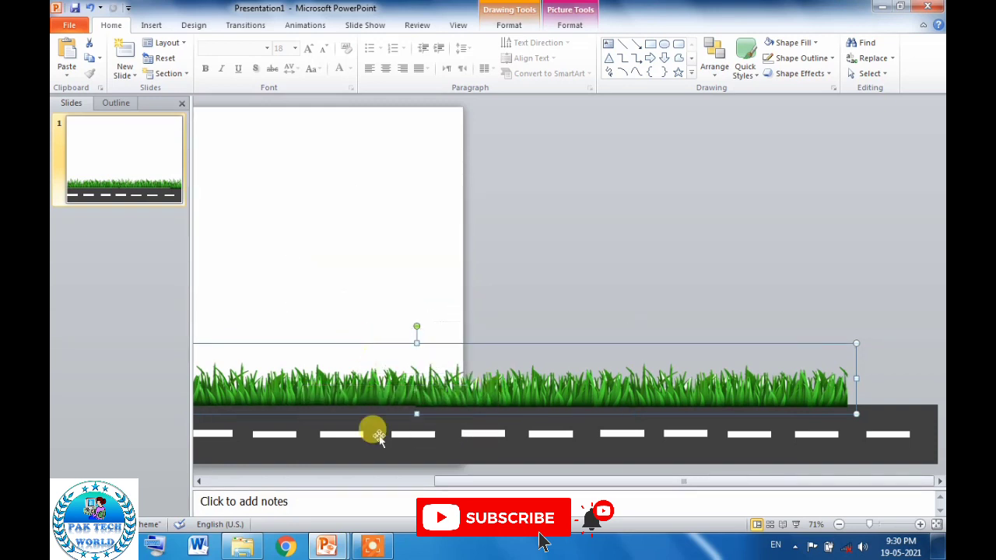
left_click(289, 479)
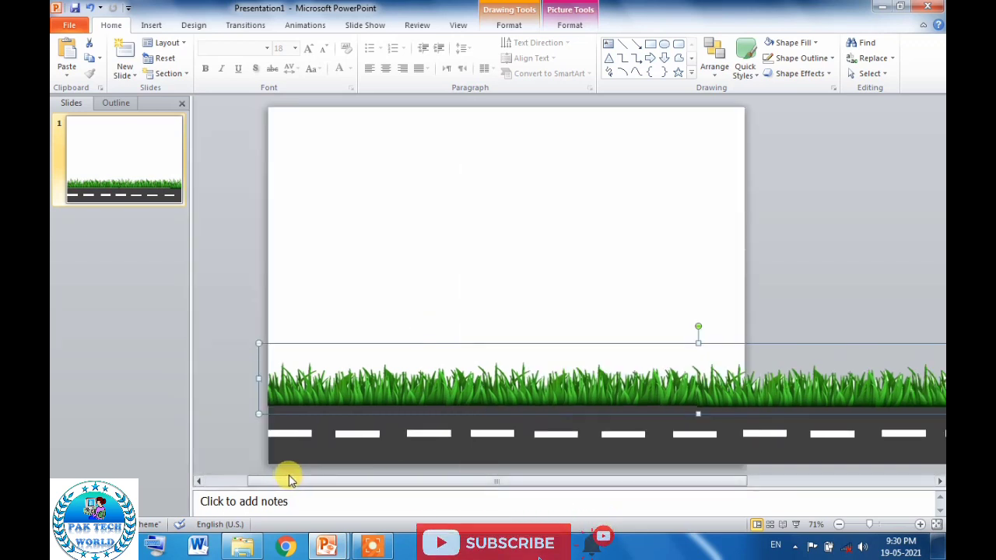
left_click(416, 305)
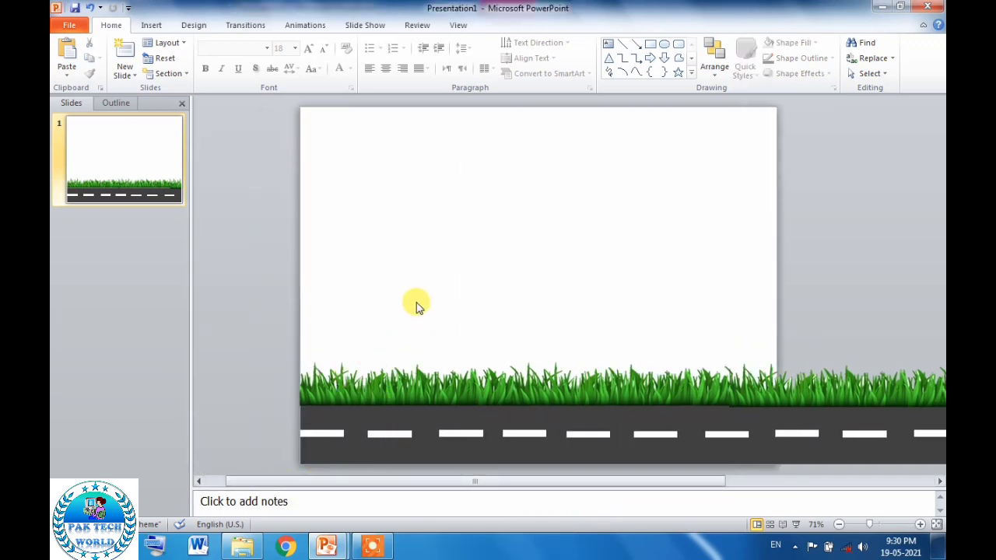
left_click(153, 26)
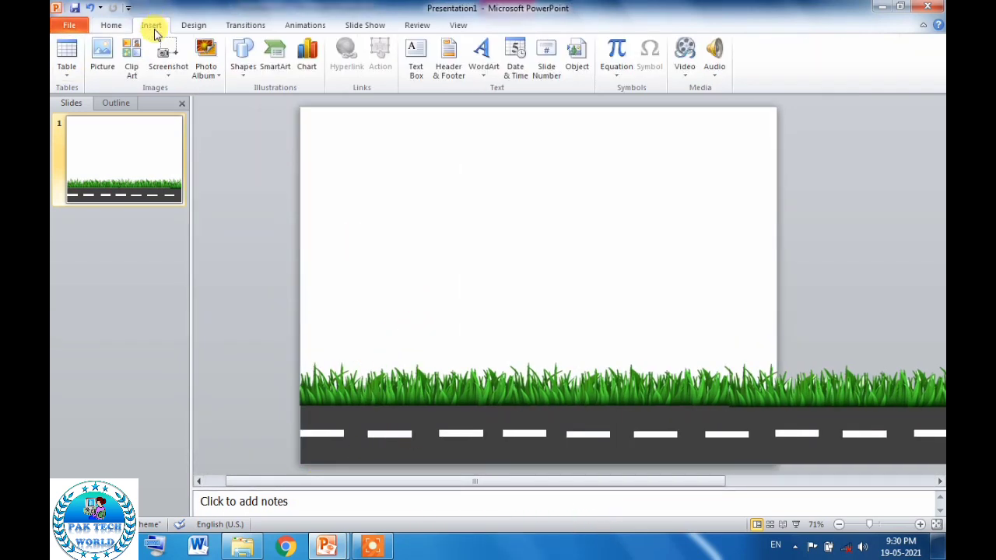
Insert the city-buildings PNG and position the 4.55" by 8.96" skyline just above the grass
left_click(102, 58)
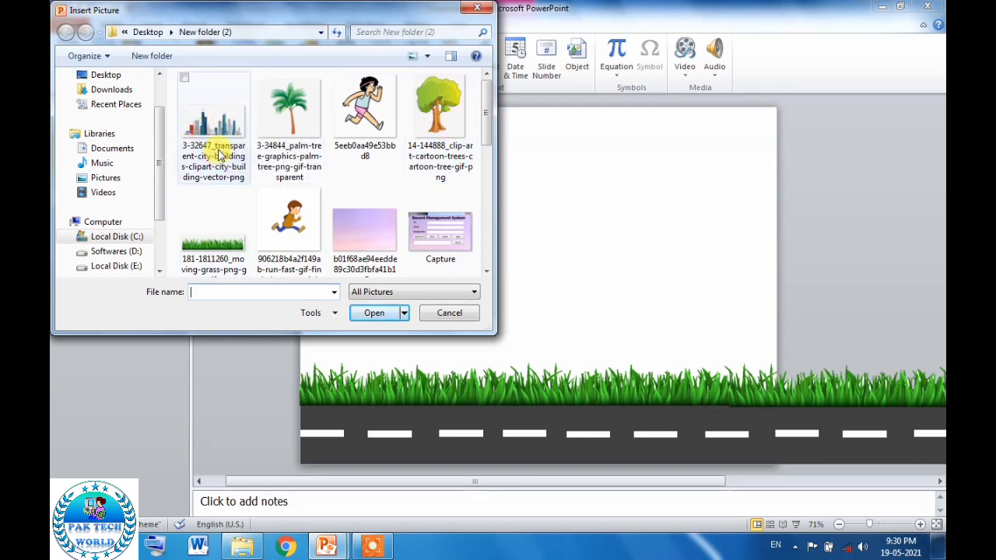
left_click(221, 143)
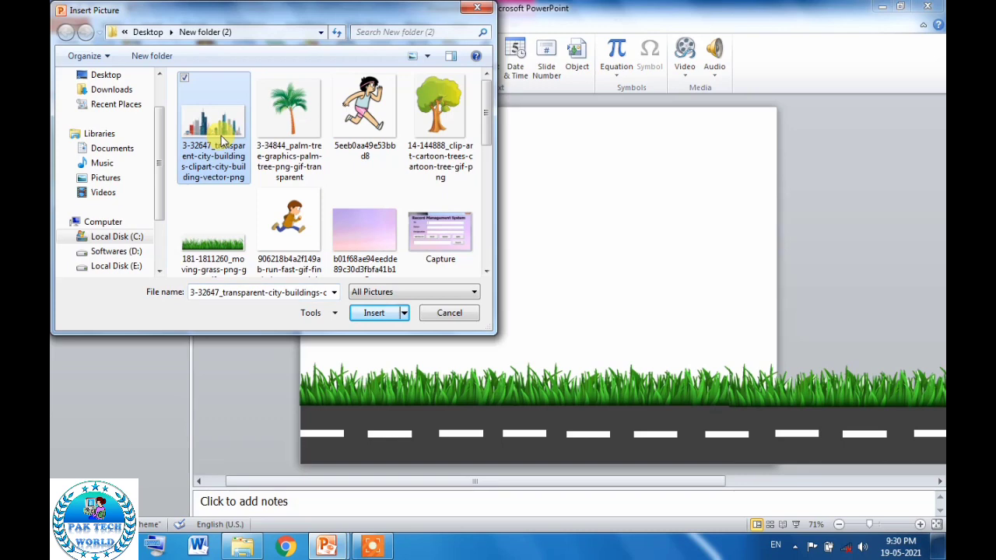
left_click(366, 312)
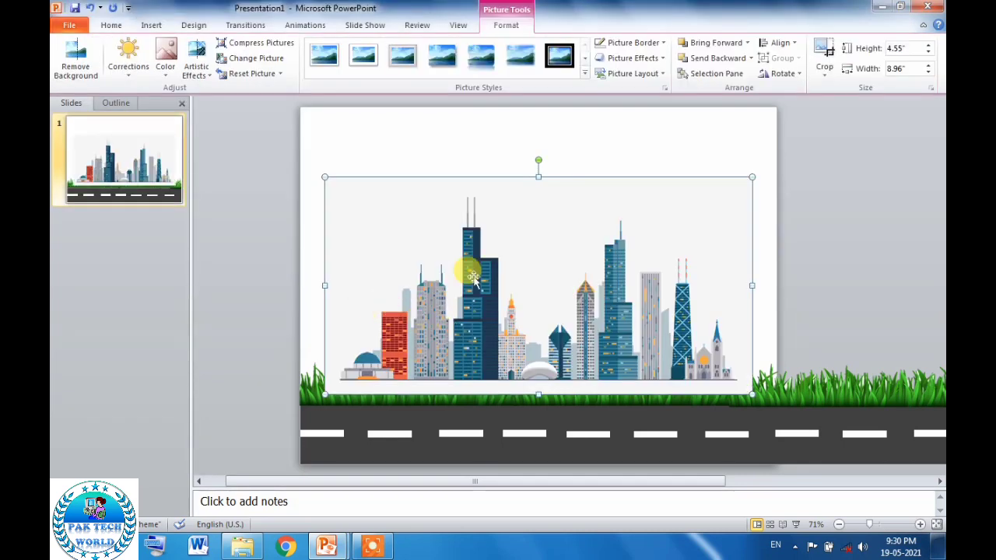
left_click_drag(473, 278, 456, 263)
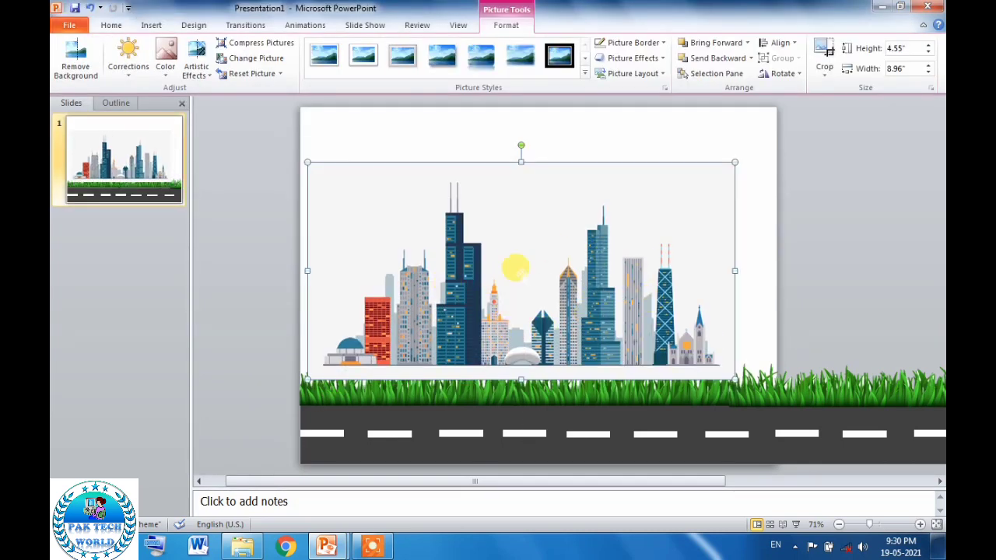
left_click_drag(445, 325, 437, 361)
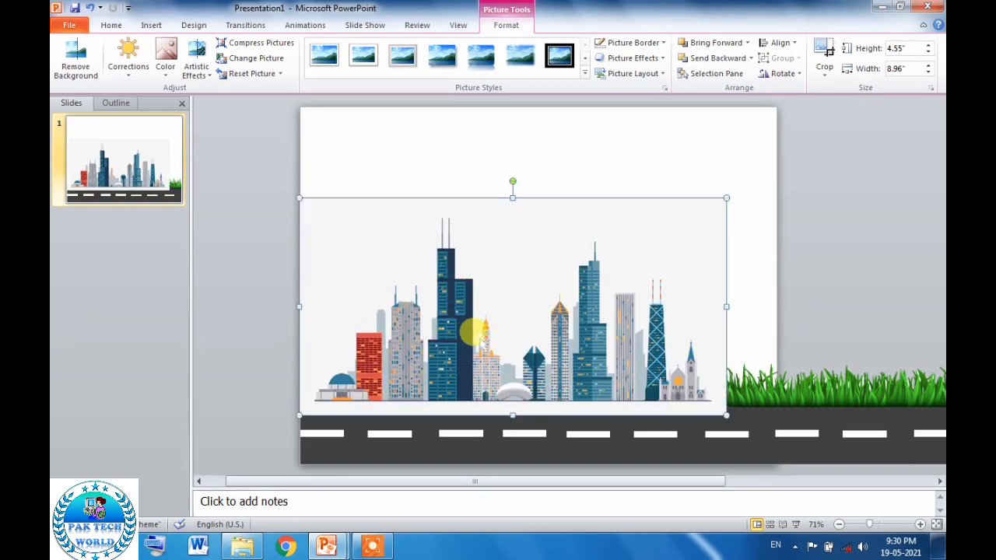
left_click_drag(500, 312, 490, 269)
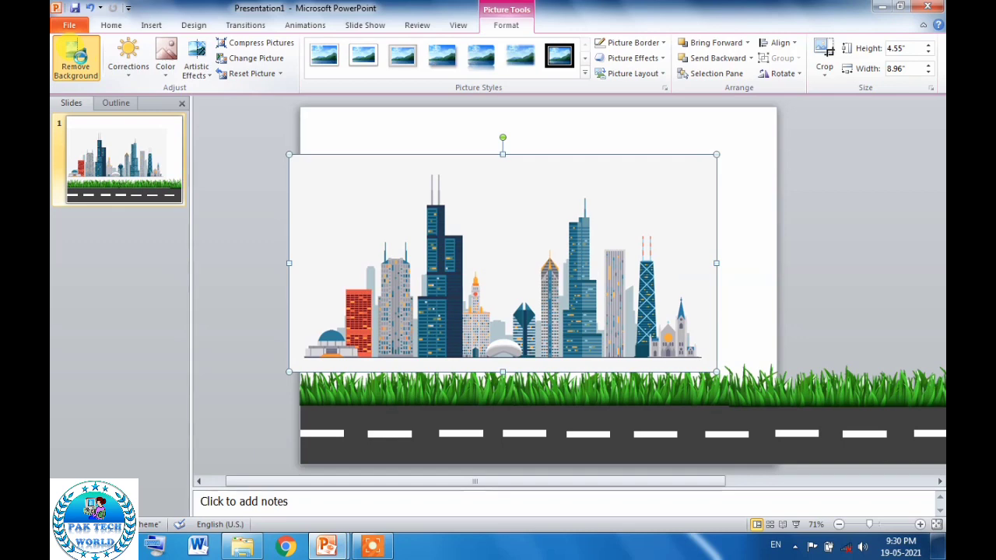
Remove the city picture's white background, widening the kept area over the skyscrapers
left_click(78, 59)
left_click_drag(671, 348, 677, 349)
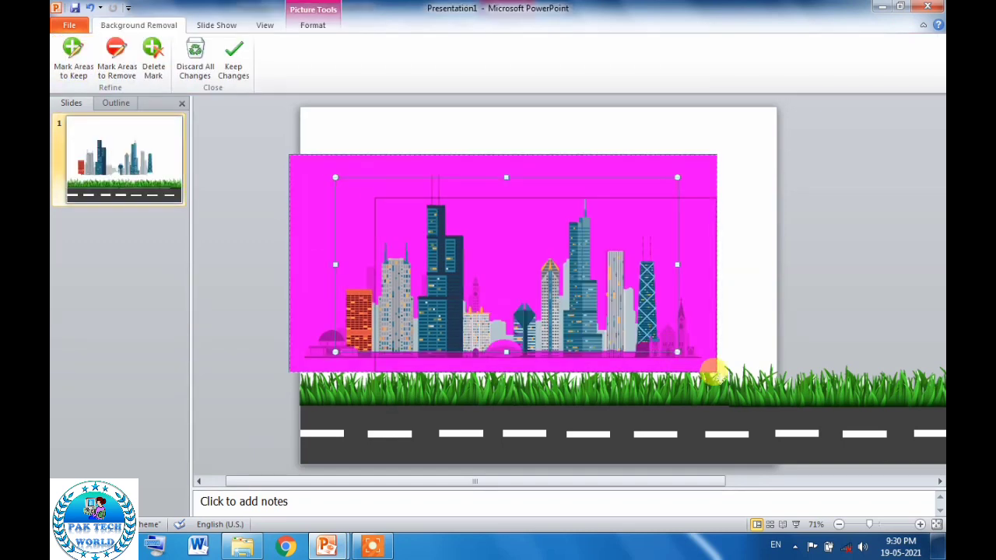
mouse_move(365, 178)
left_mouse_down()
mouse_move(340, 194)
mouse_move(374, 196)
left_mouse_up()
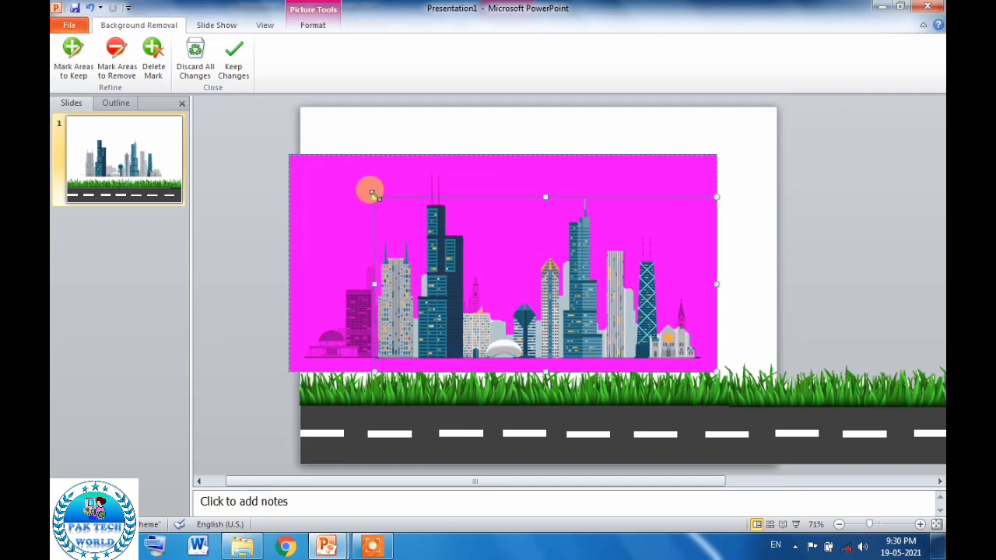
left_click(233, 55)
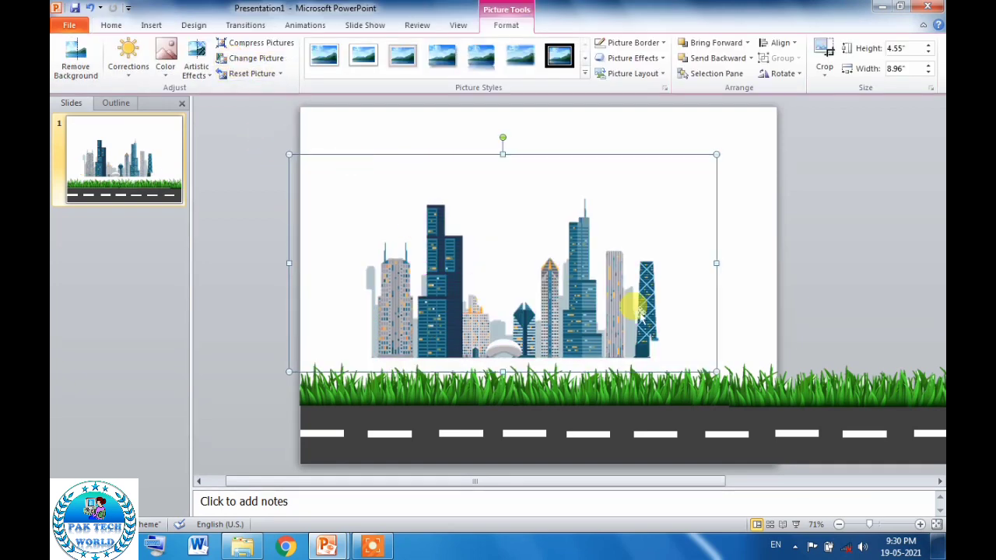
Move the city picture down onto the grass and send it behind the grass and road
left_click_drag(486, 294, 414, 338)
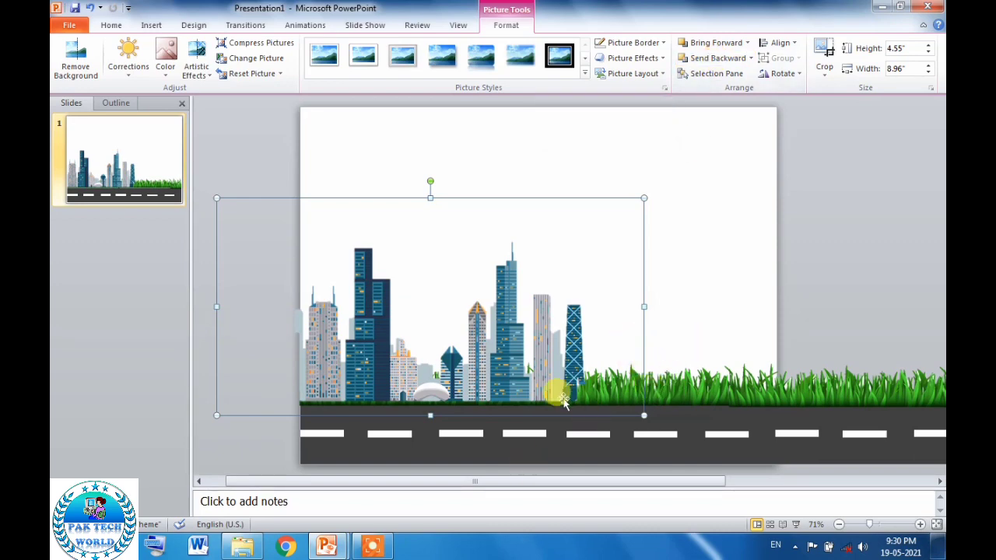
left_click(717, 59)
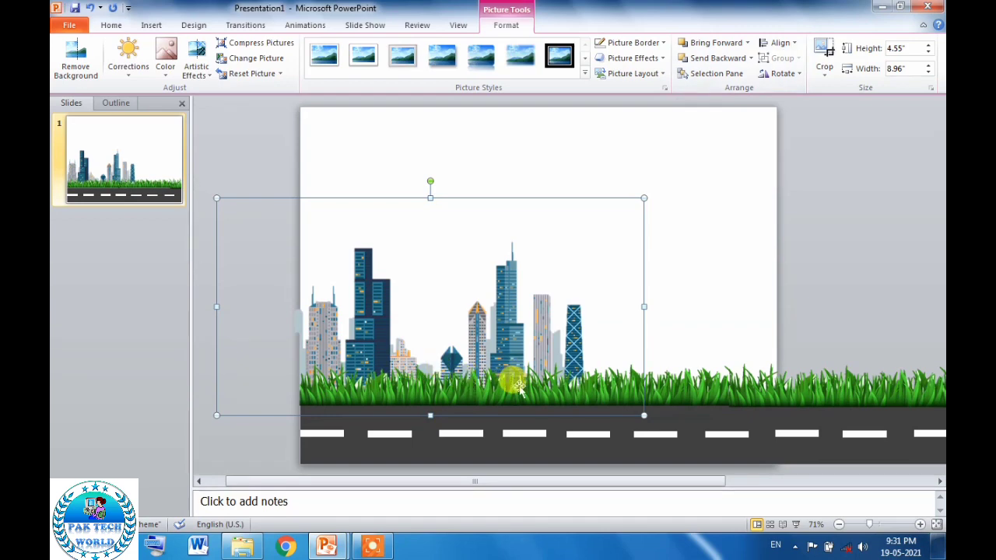
scroll(480, 455, "down", 1, "ctrl")
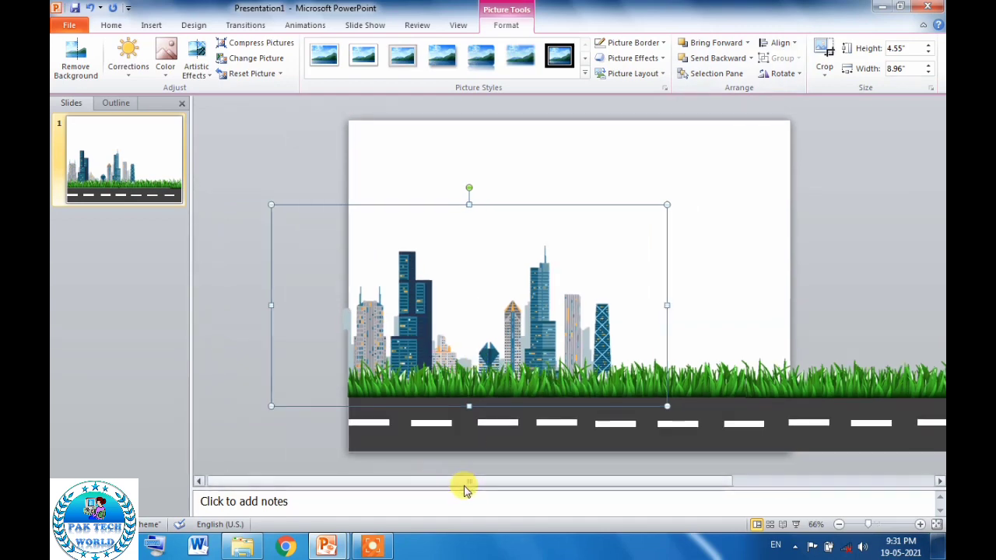
left_click_drag(464, 482, 526, 480)
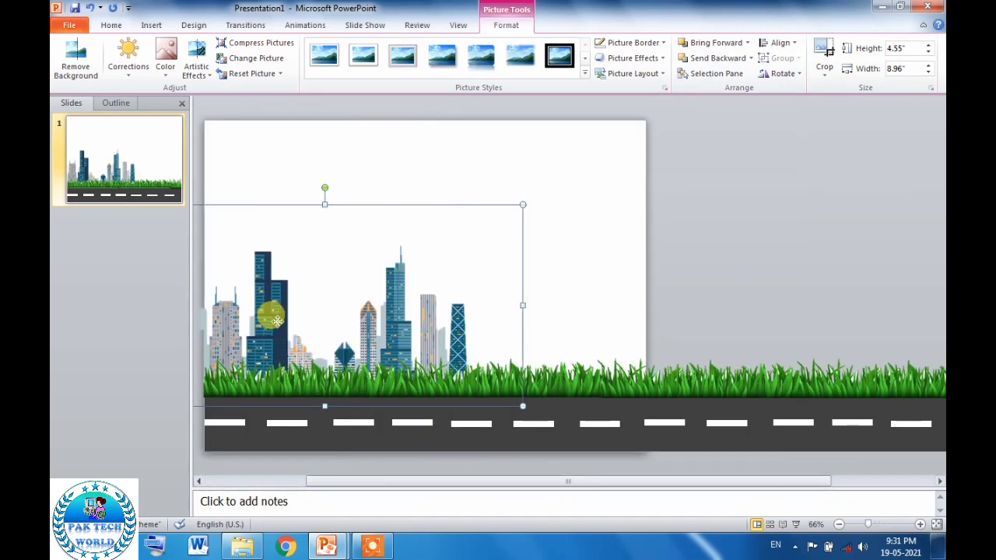
Place a copy of the city to the right and group both city pictures into one skyline
left_click_drag(277, 321, 591, 313)
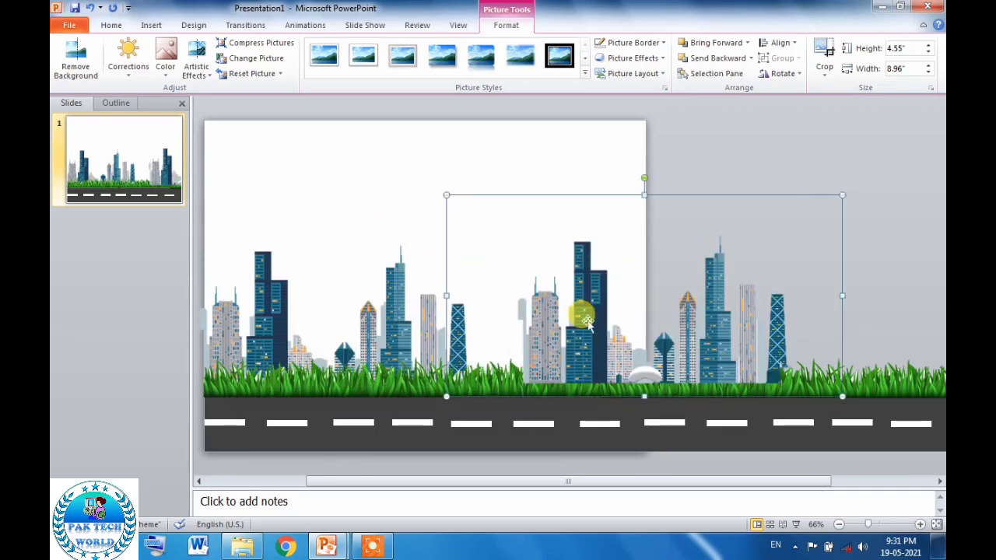
left_click_drag(454, 482, 540, 482)
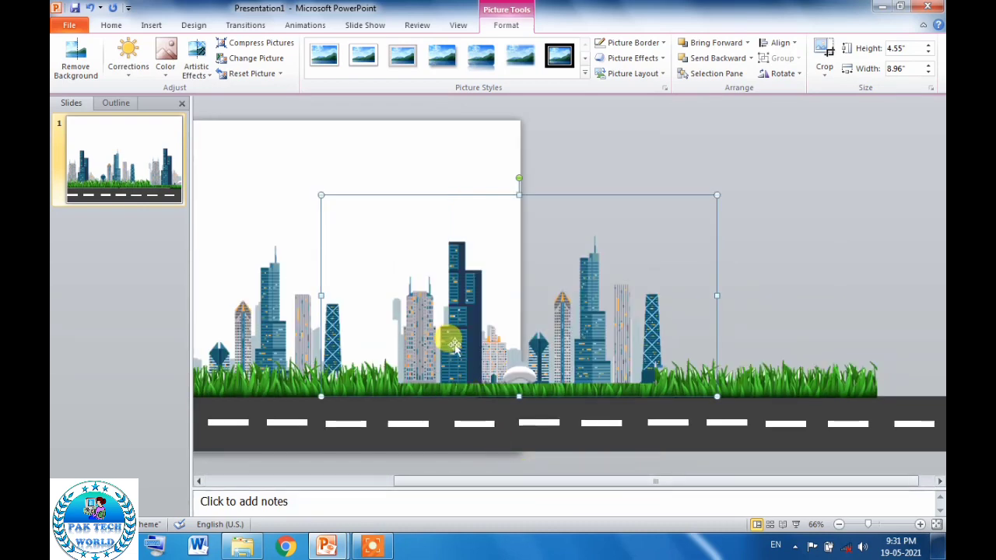
left_click(281, 330, "ctrl")
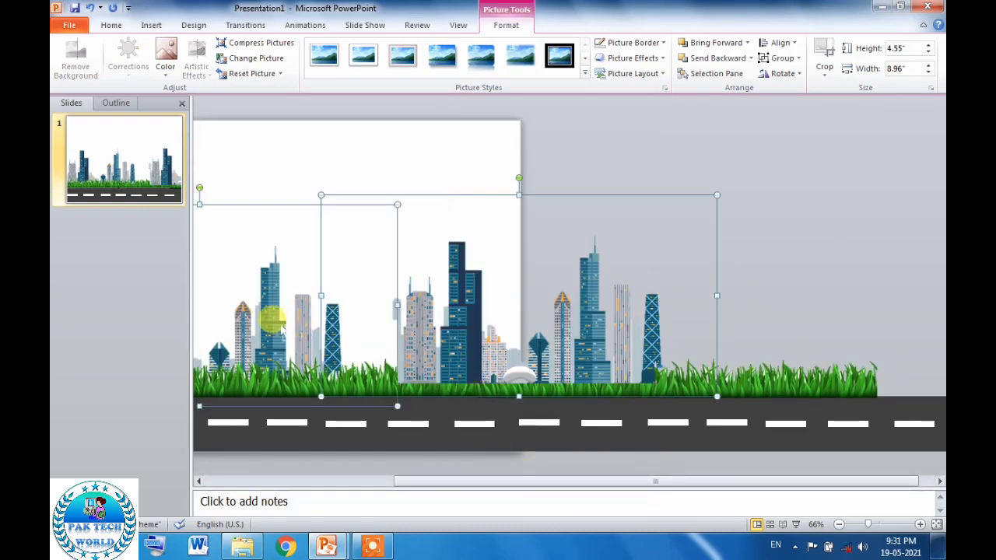
right_click(330, 333)
mouse_move(253, 408)
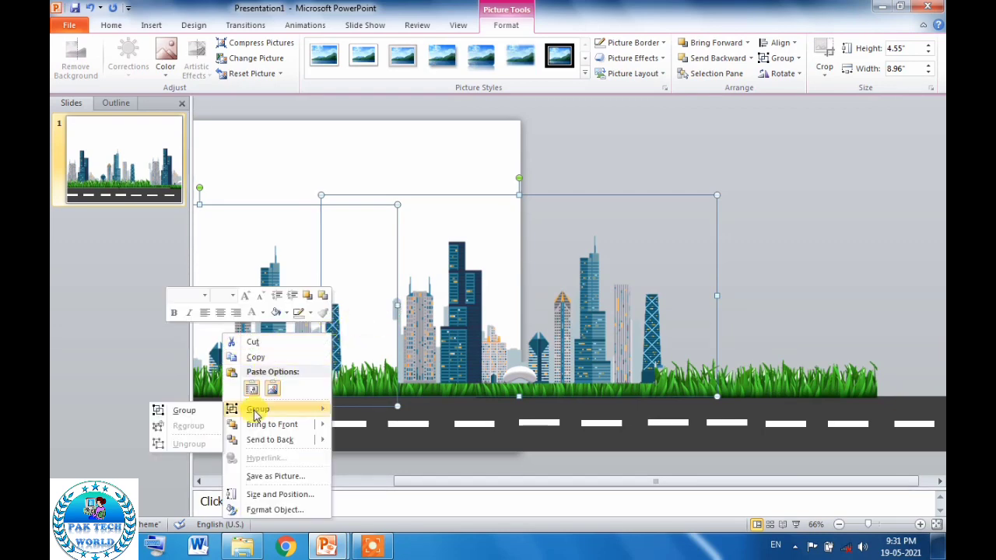
left_click(179, 409)
left_click_drag(438, 481, 300, 481)
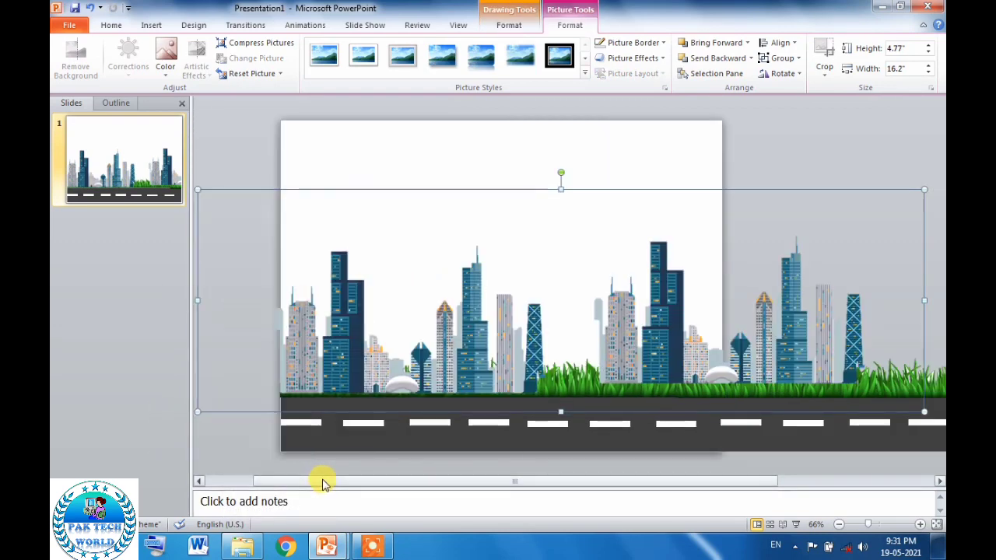
left_click(250, 459)
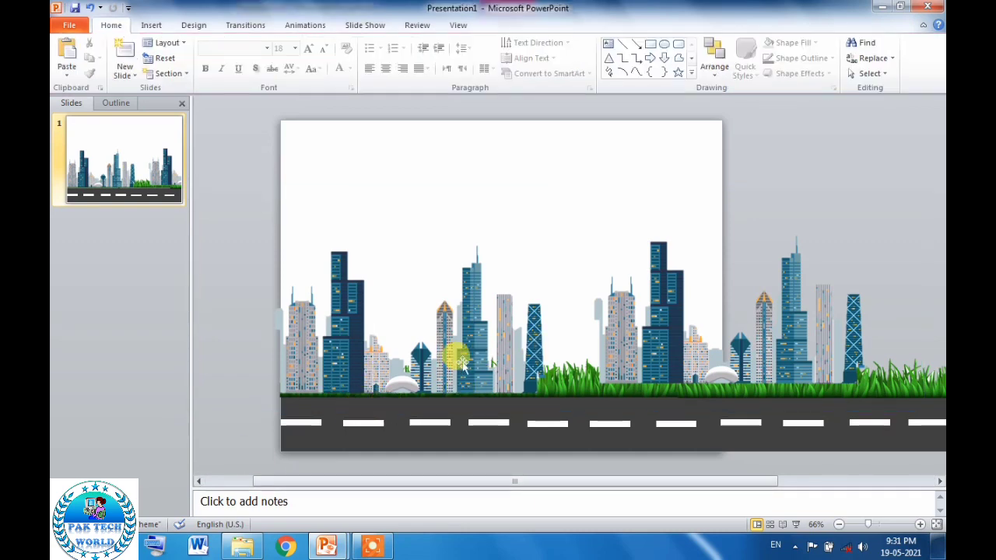
Send the city skyline group back behind the grass
left_click(631, 344)
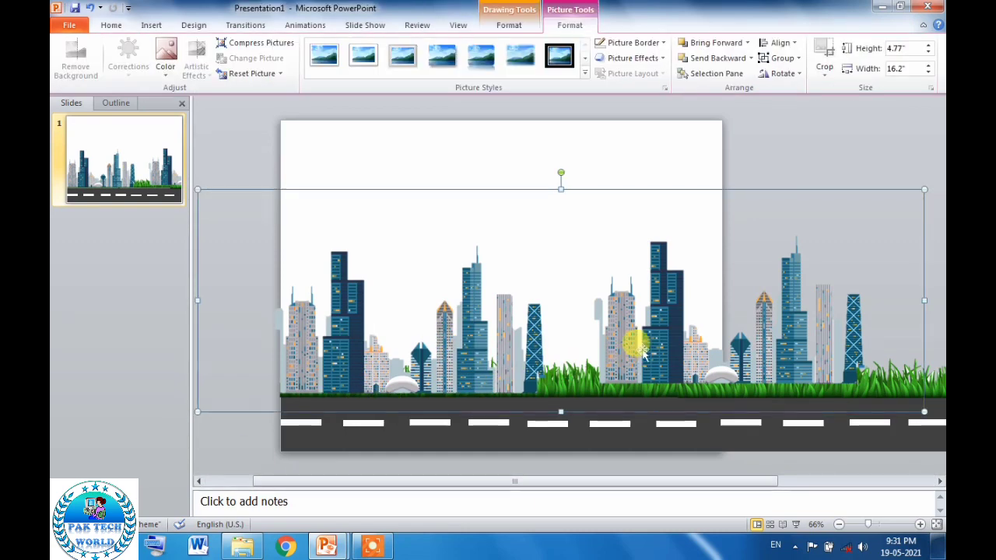
left_click(703, 62)
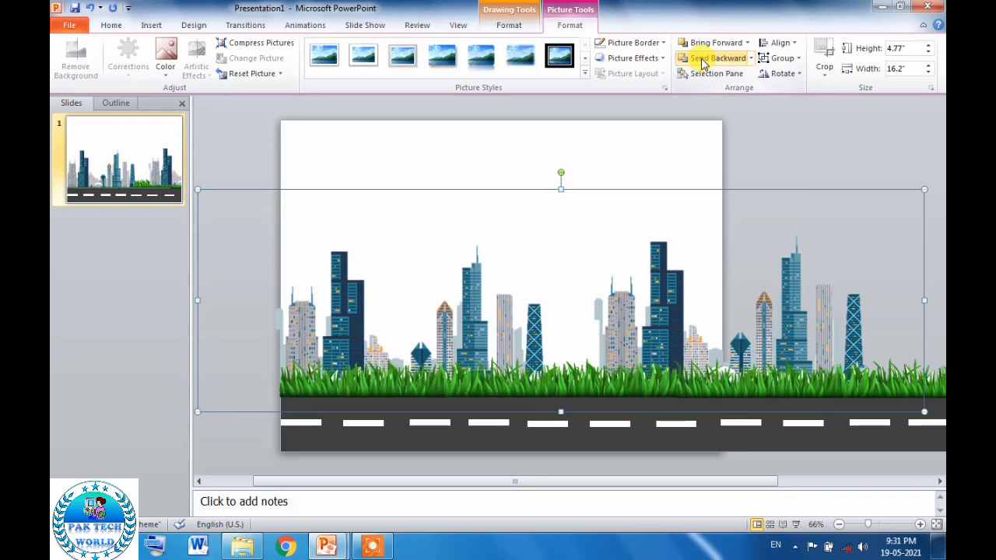
left_click(329, 150)
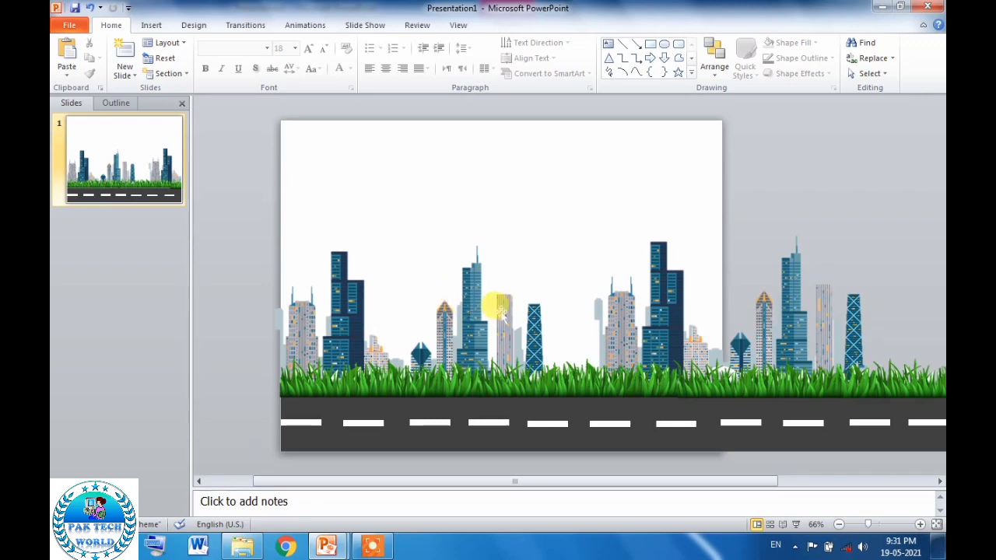
Group the city skyline together with the road picture
left_click(501, 310)
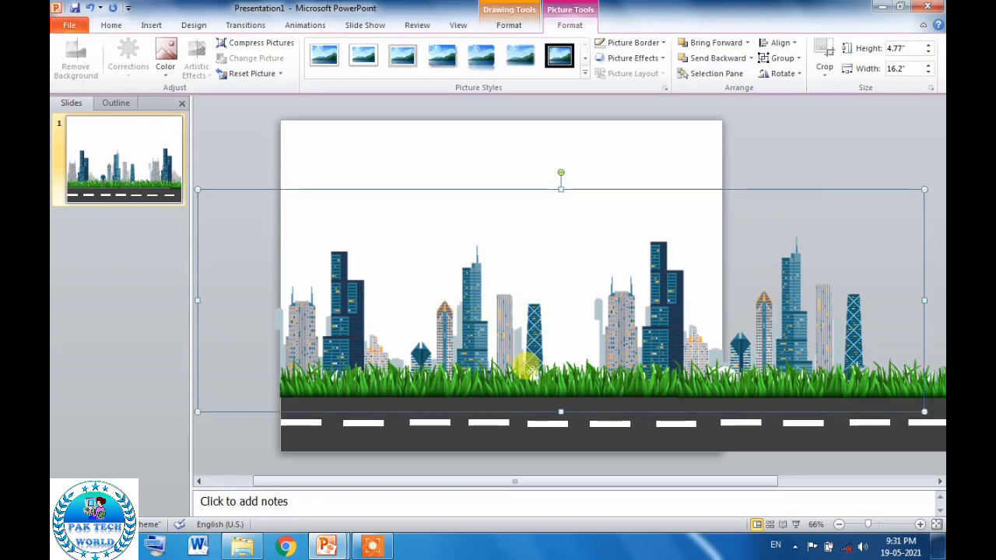
left_click(507, 429, "shift")
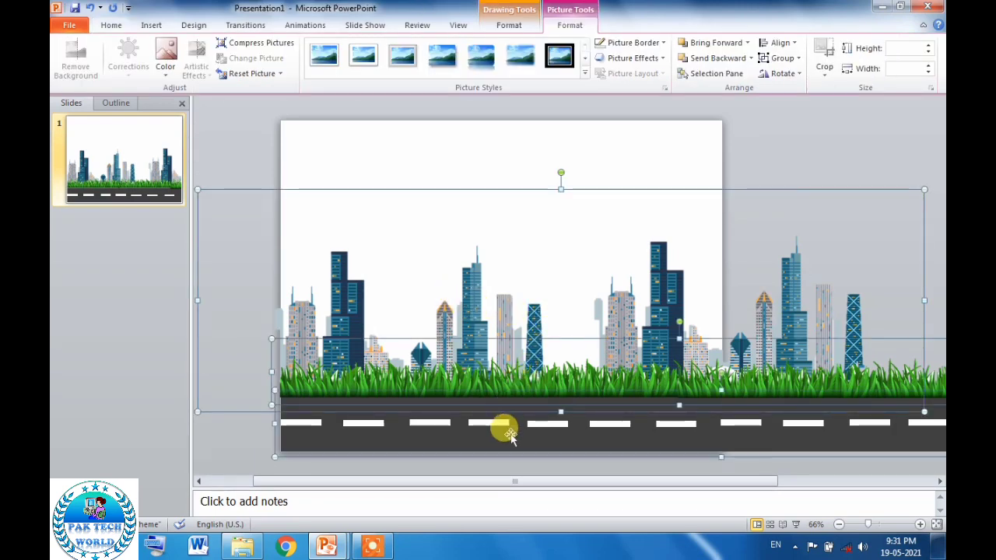
right_click(510, 434)
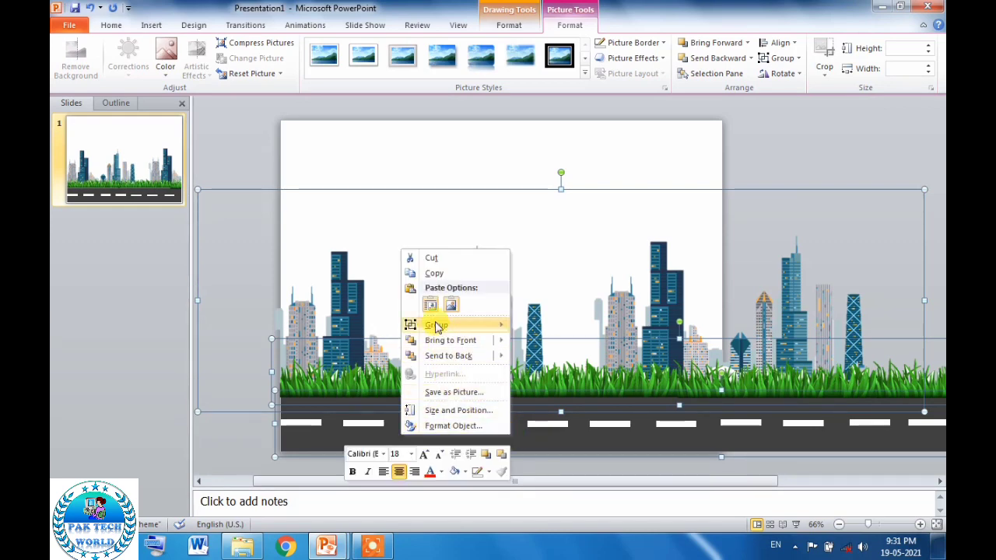
mouse_move(435, 325)
left_click(367, 325)
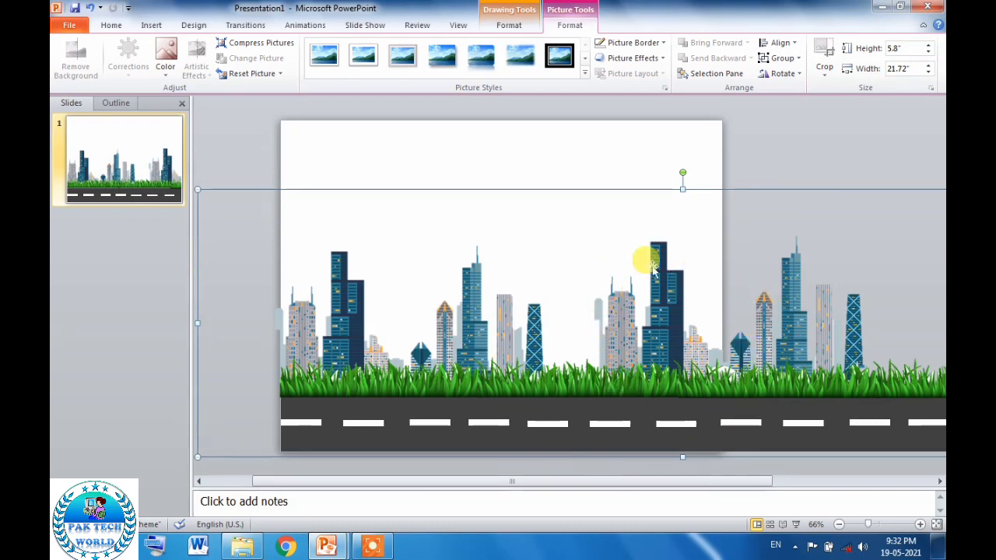
Give the grouped city scene the Left straight-line path from More Motion Paths
left_click(305, 25)
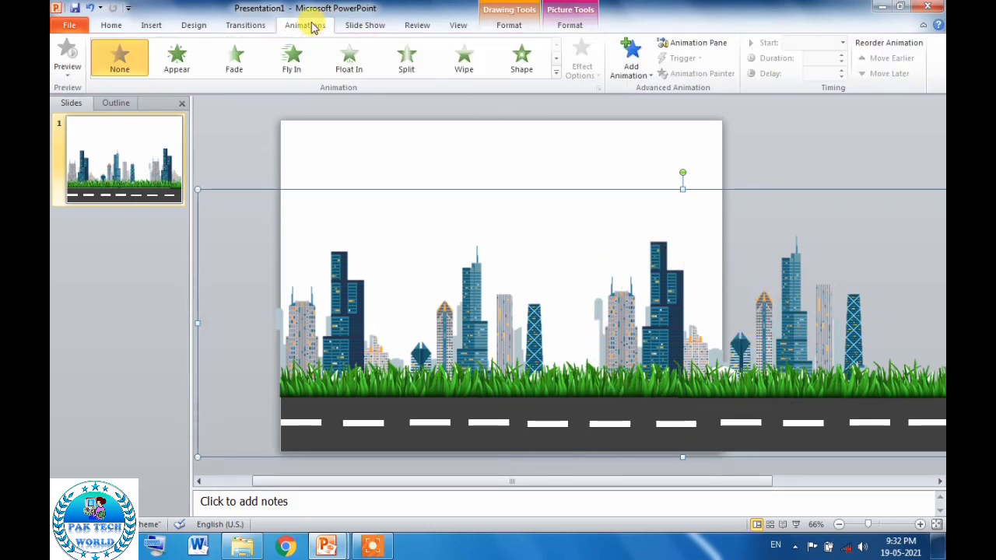
left_click(555, 74)
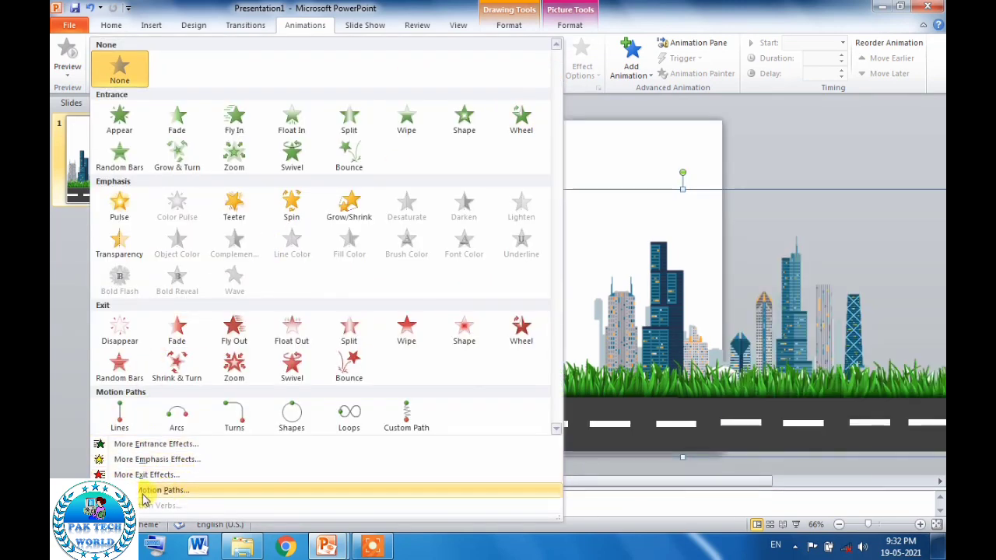
left_click(165, 492)
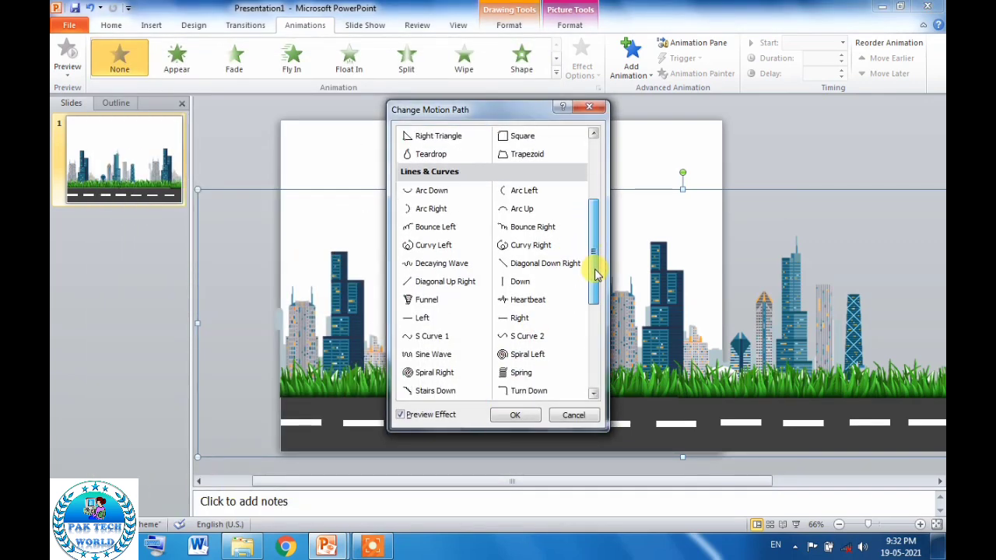
left_click_drag(594, 250, 593, 277)
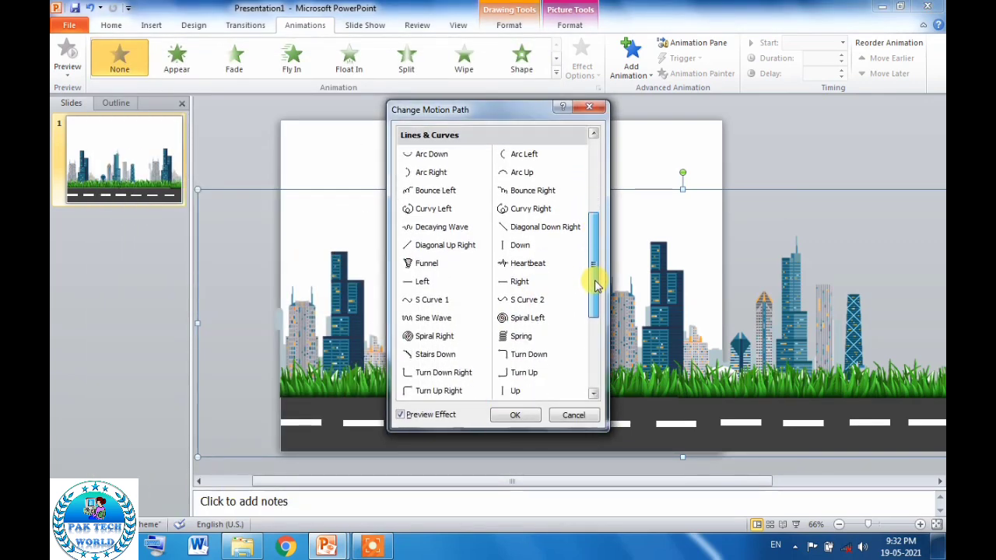
left_click(416, 284)
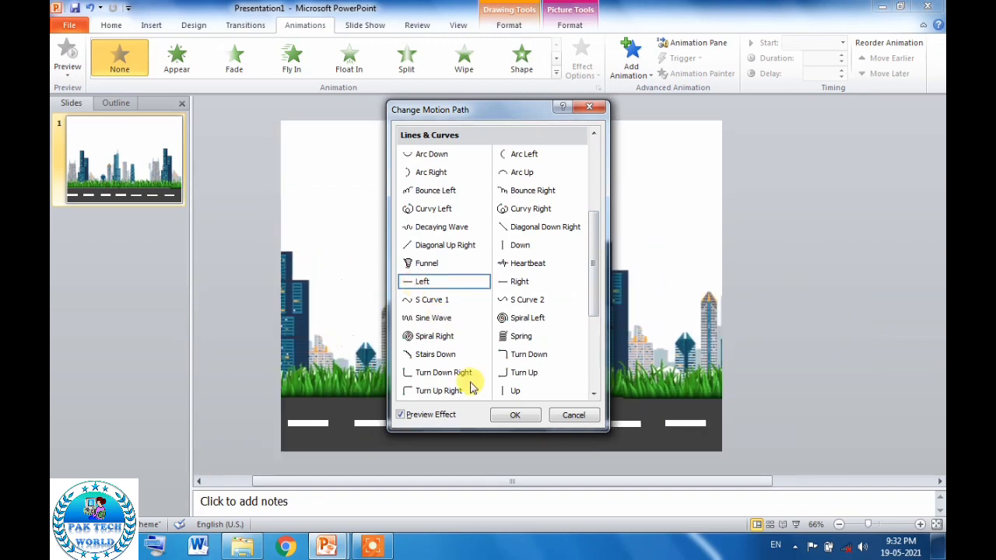
left_click(516, 418)
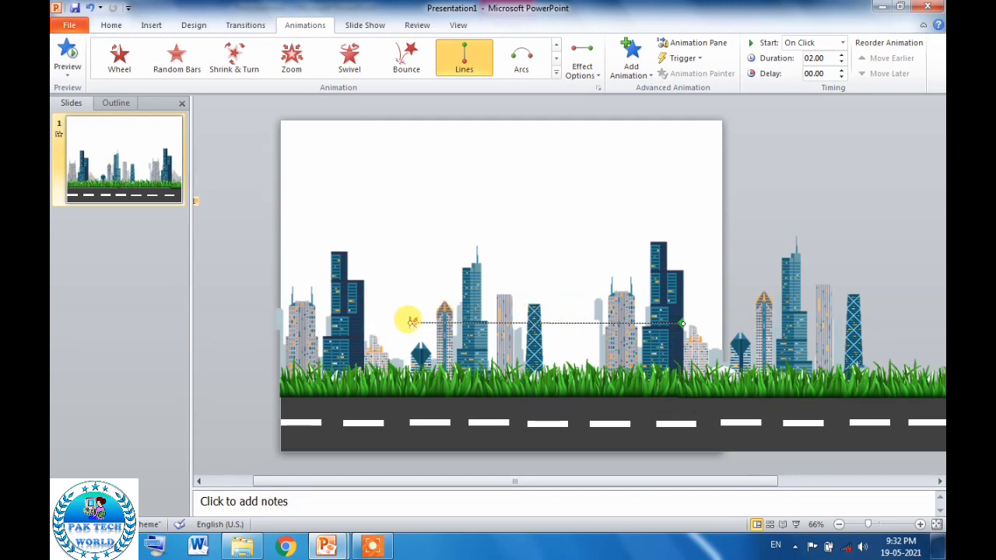
scroll(405, 321, "up", 4)
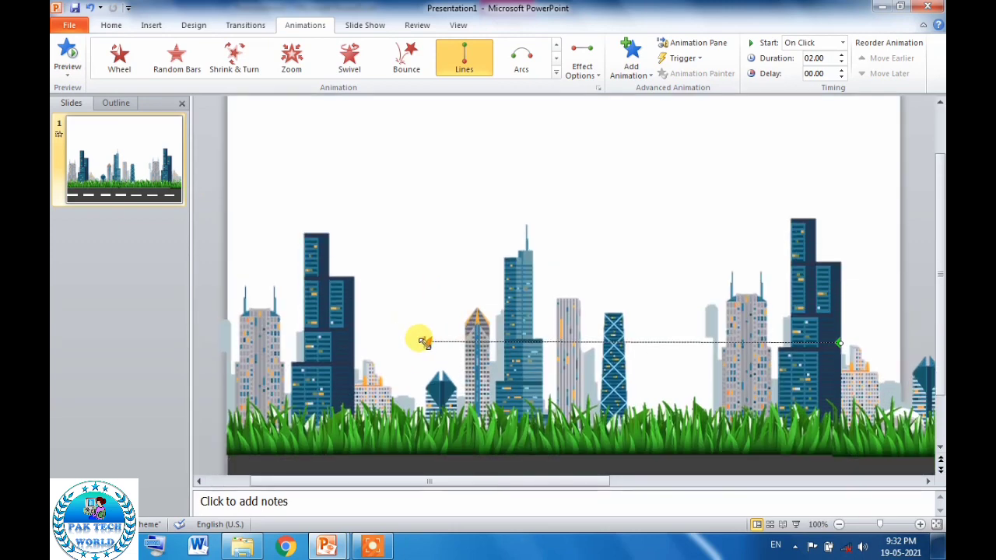
Set the leftward motion to 0 sec smooth start and end with a 10-second duration
double_click(424, 343)
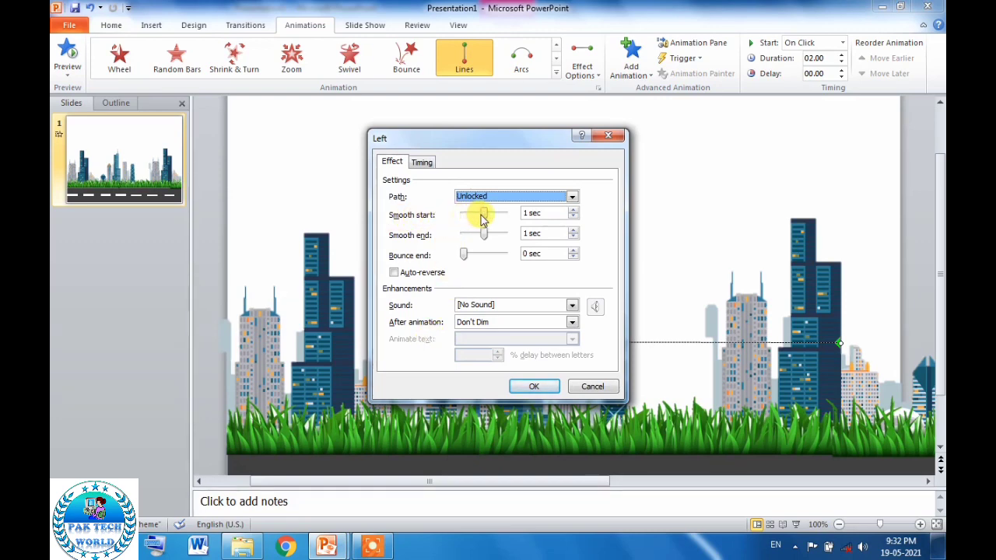
mouse_move(484, 218)
left_mouse_down()
mouse_move(457, 217)
mouse_move(464, 233)
left_mouse_up()
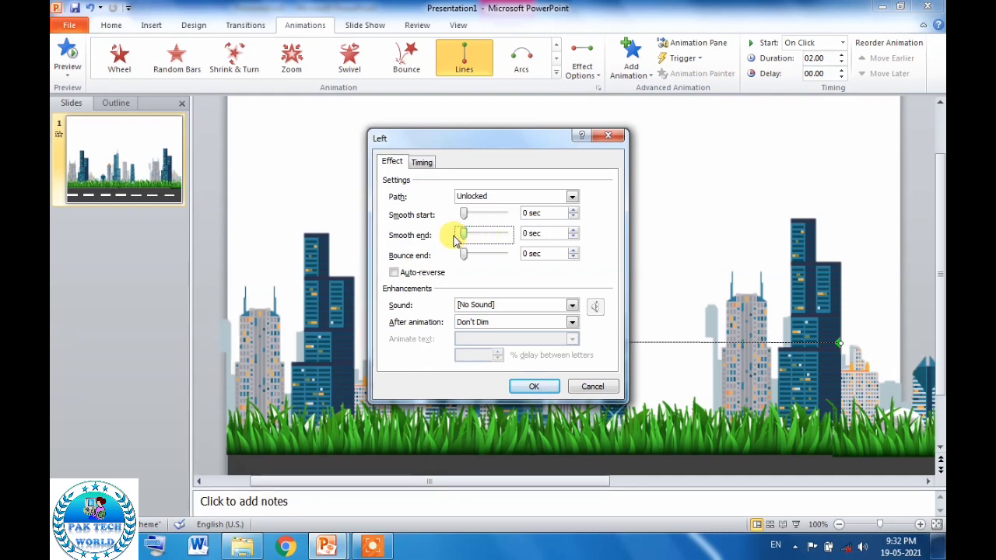
left_click(422, 161)
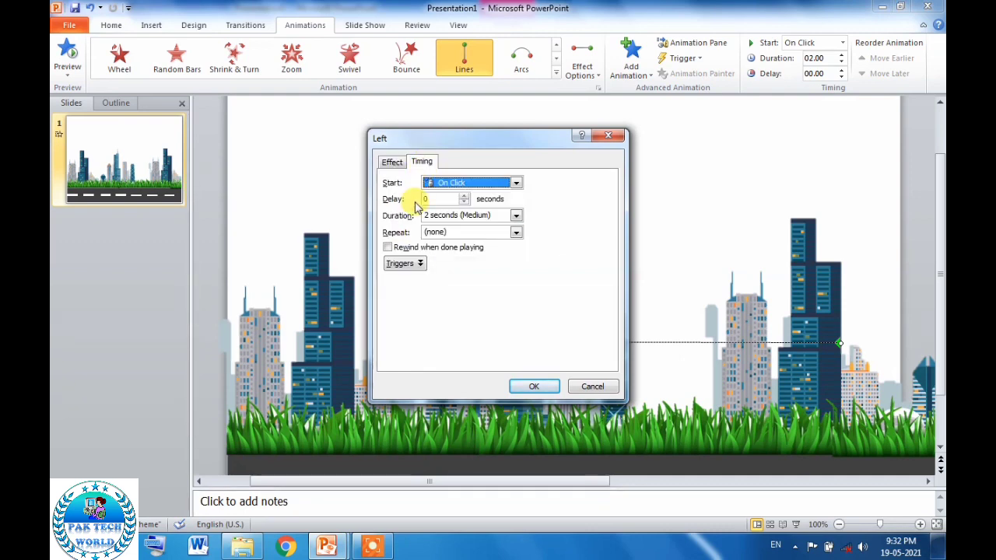
left_click(427, 215)
type("10")
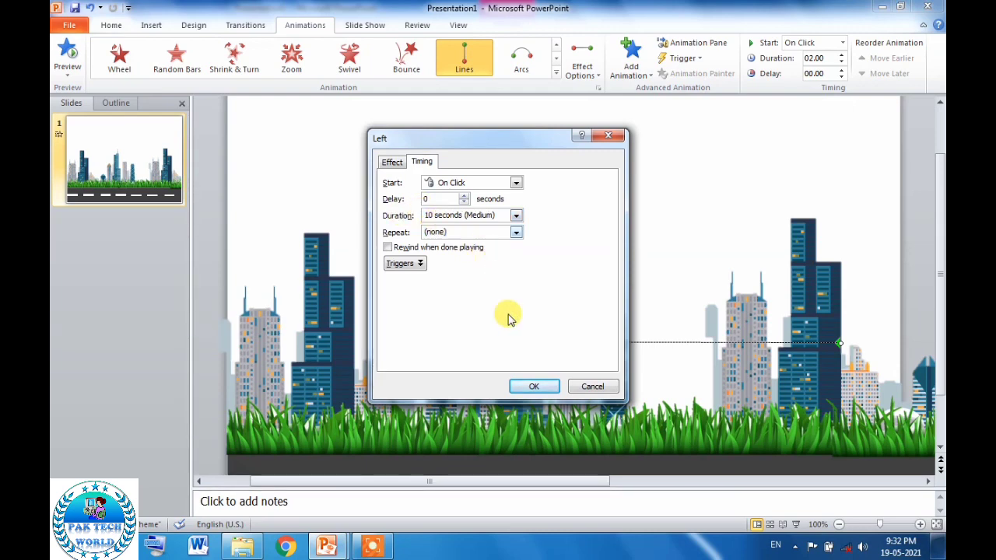
left_click(535, 388)
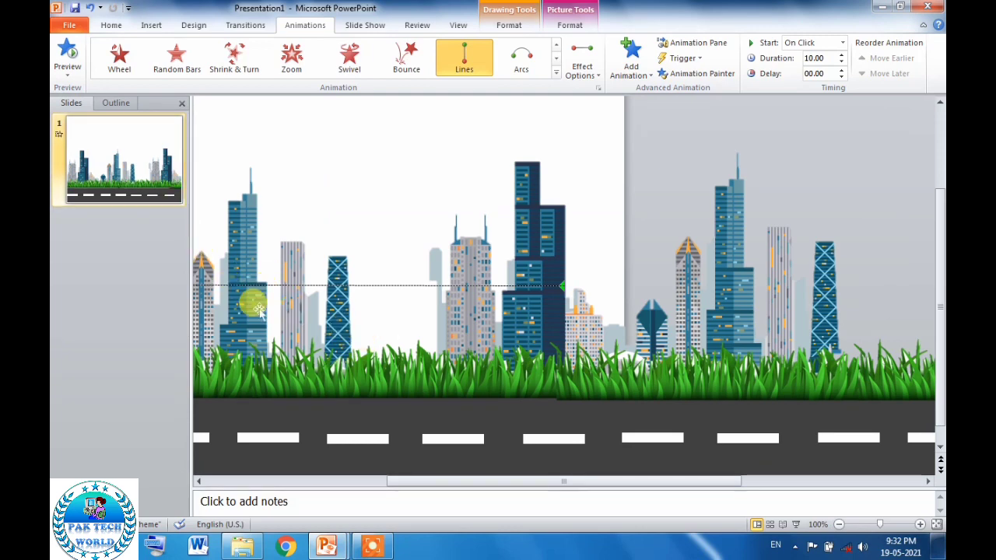
scroll(292, 321, "down", 2)
scroll(291, 320, "down", 2)
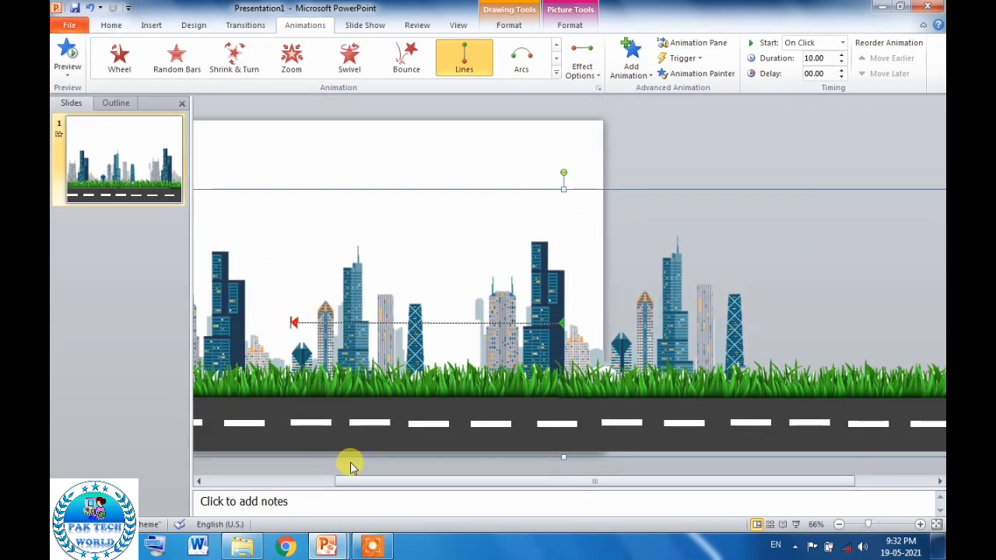
left_click_drag(341, 483, 256, 478)
Insert the running boy GIF and move it onto the road at the slide's left
left_click(204, 404)
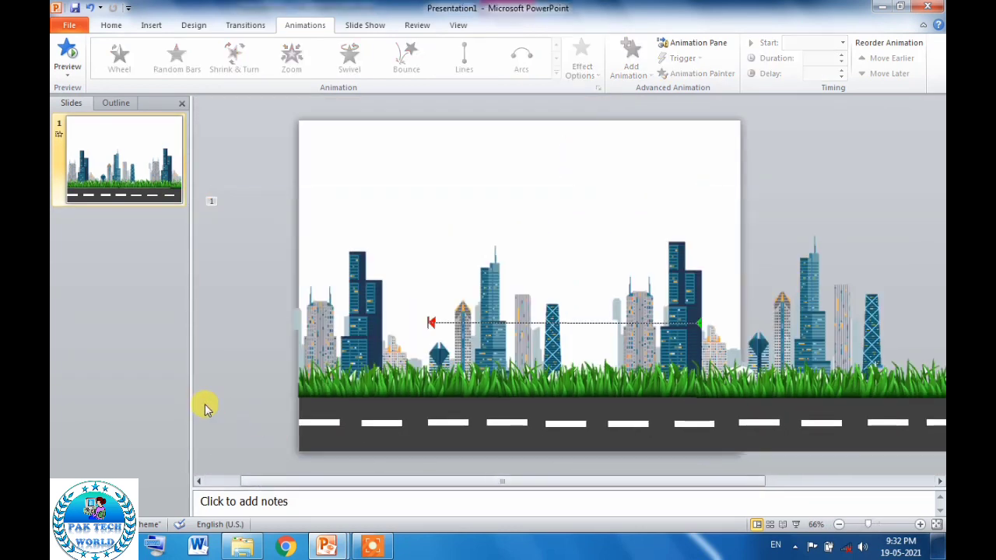
left_click(150, 26)
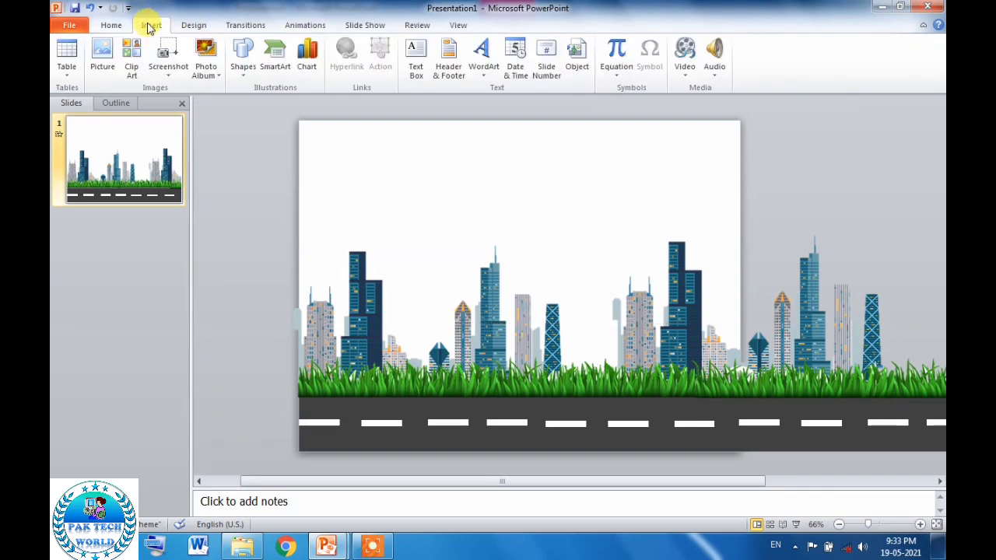
left_click(102, 58)
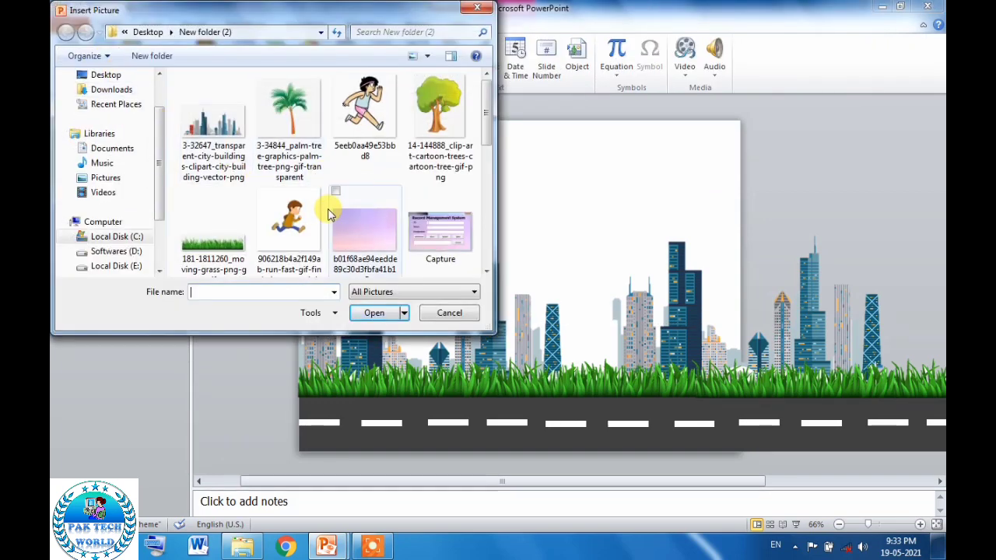
left_click_drag(489, 122, 491, 167)
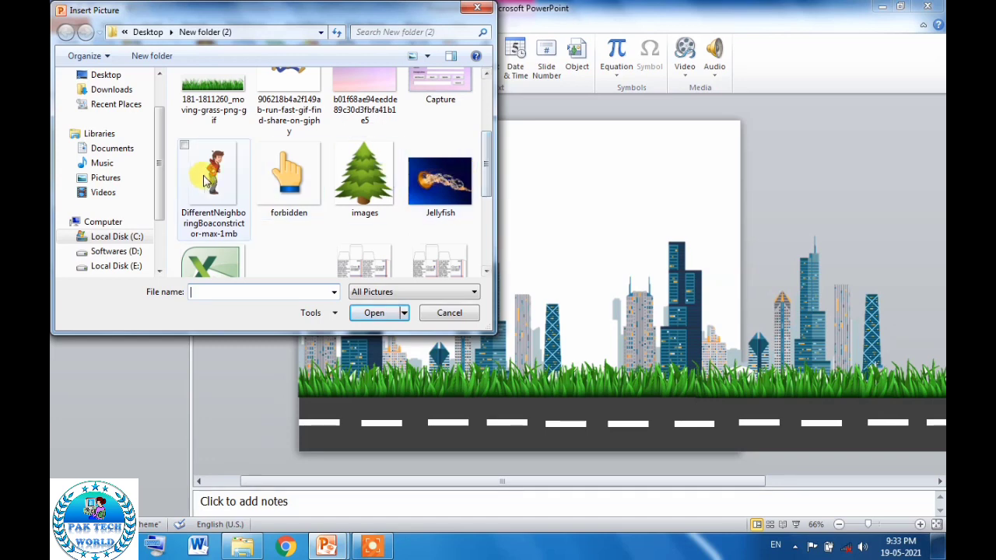
left_click(211, 183)
left_click(373, 314)
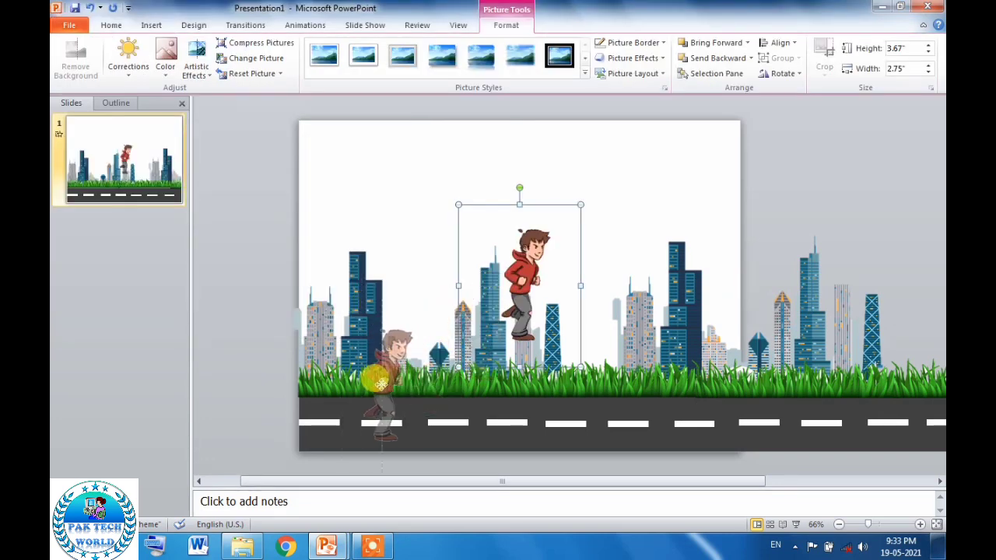
left_click_drag(423, 343, 327, 354)
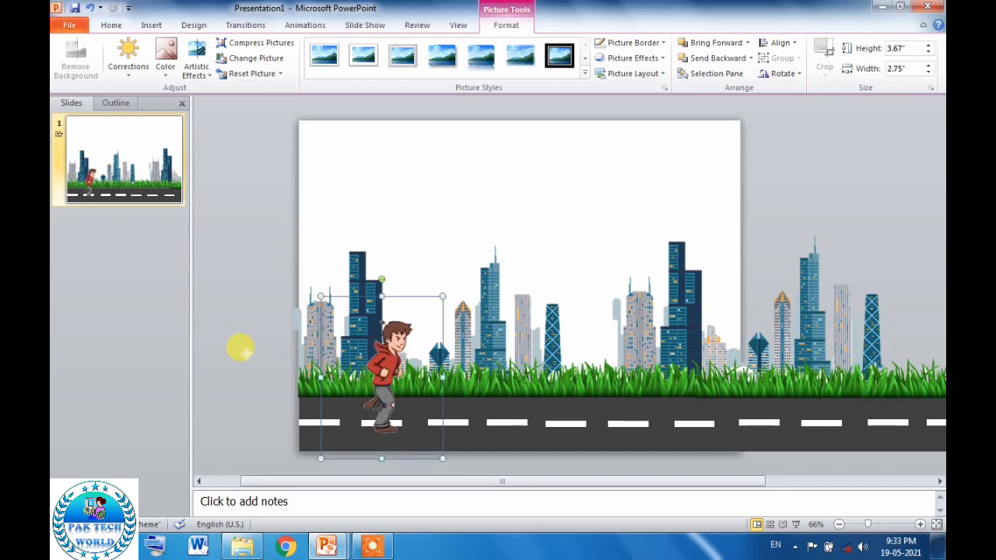
Clear the selection and preview the scene's animation
left_click(288, 342)
left_click(246, 127)
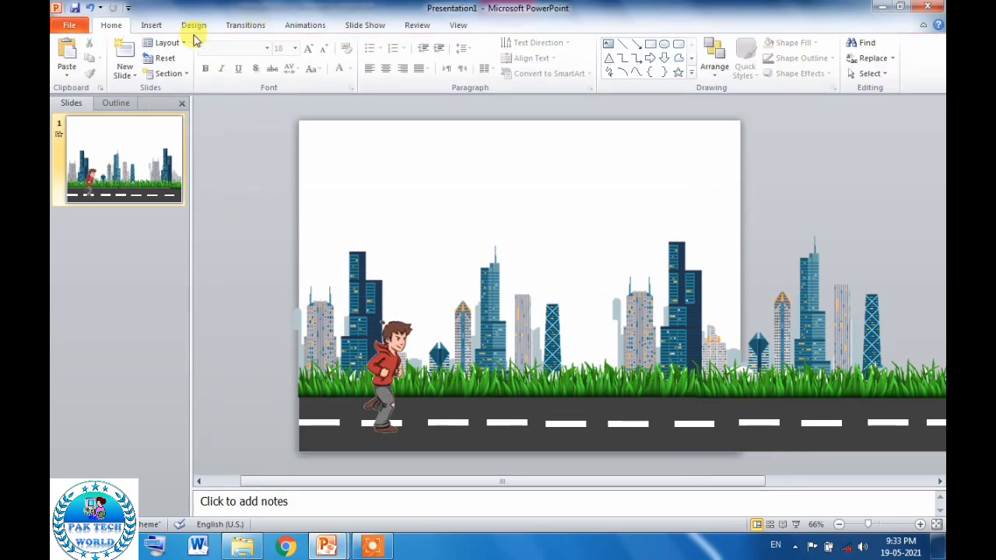
left_click(362, 27)
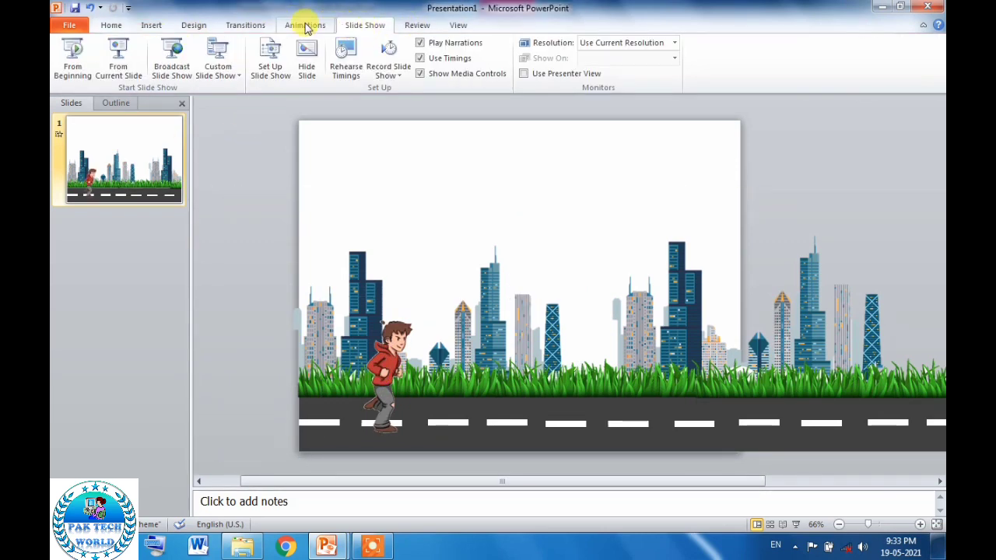
left_click(303, 24)
left_click(64, 54)
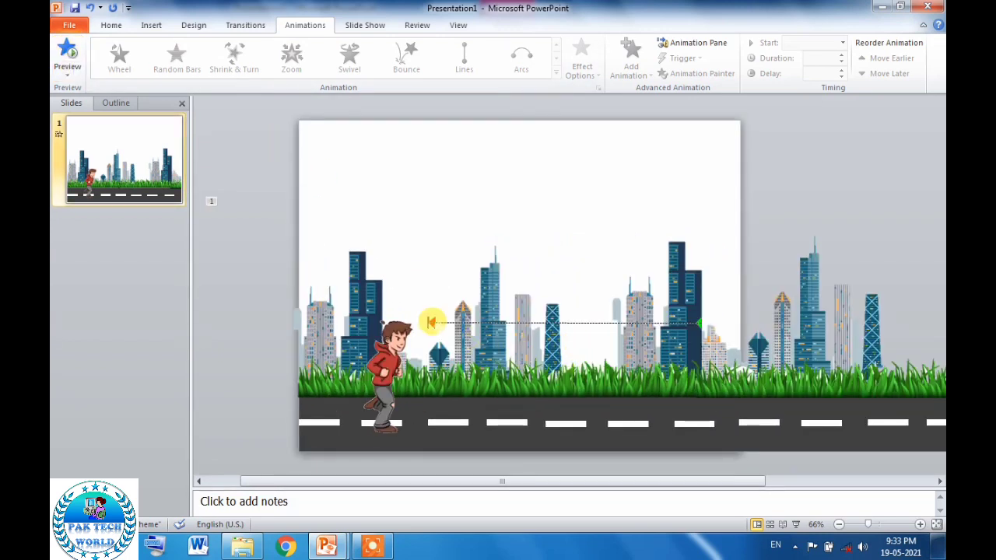
Change the city motion's duration to 12 seconds and preview it briefly
double_click(428, 321)
left_click(422, 162)
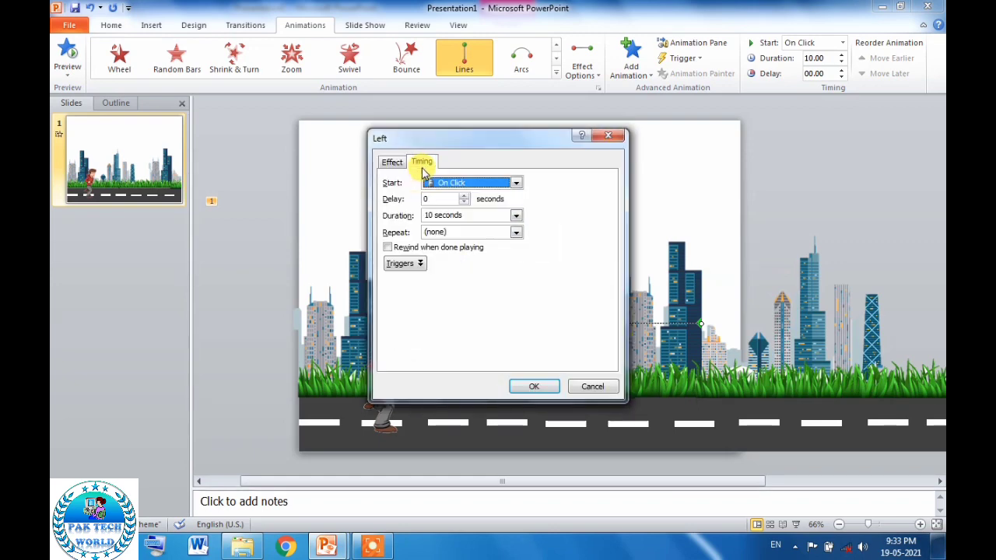
left_click(417, 217)
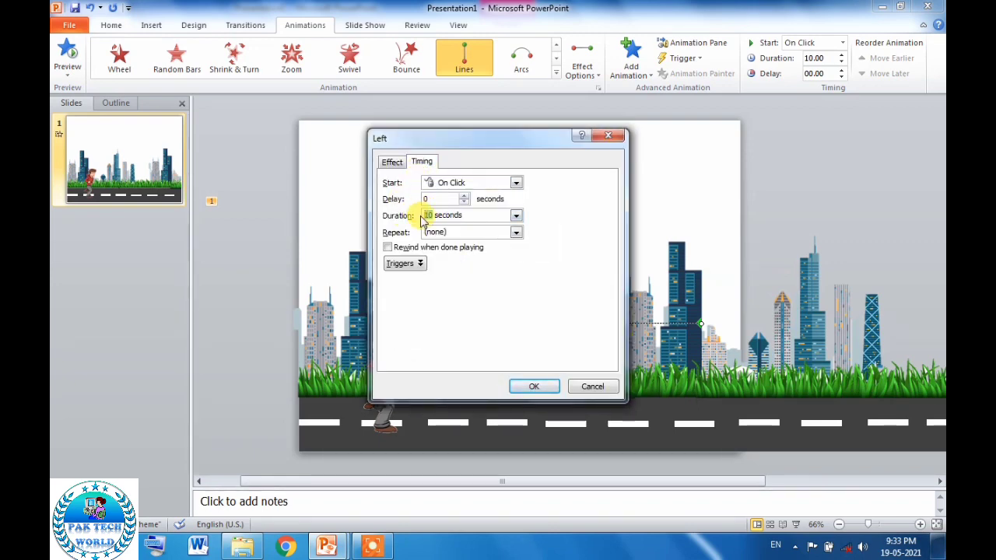
left_click(531, 386)
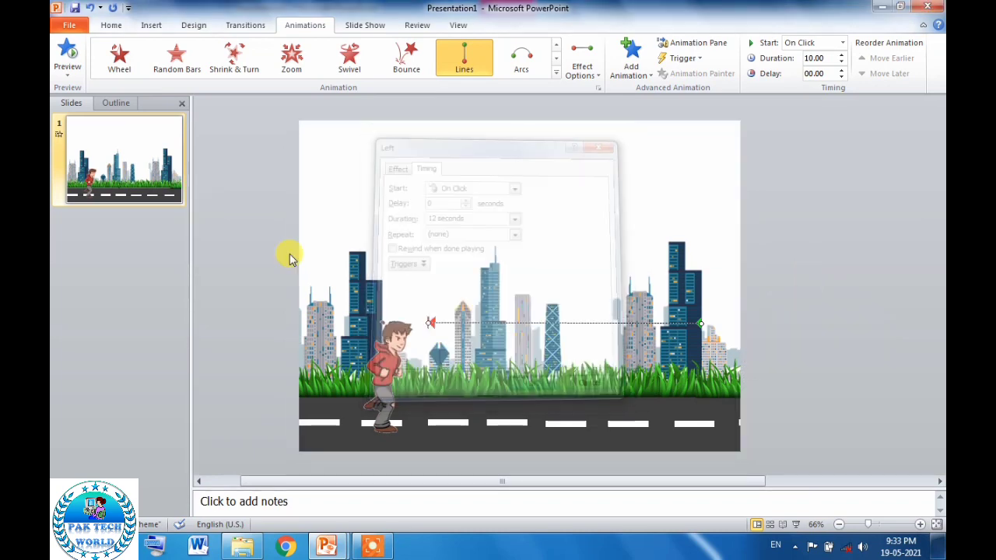
left_click(67, 56)
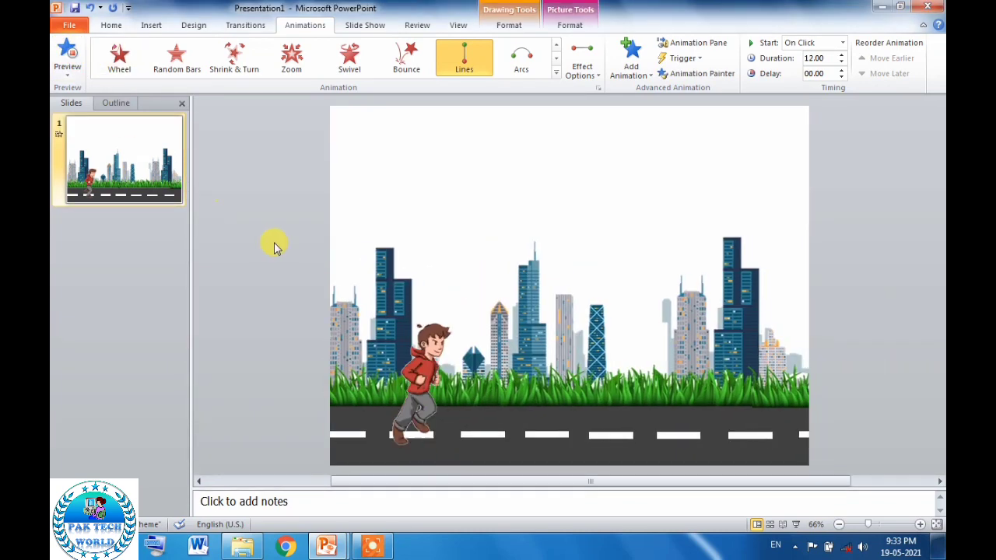
left_click(67, 53)
Set the city motion to start With Previous and check its straight-line path
left_click(352, 332)
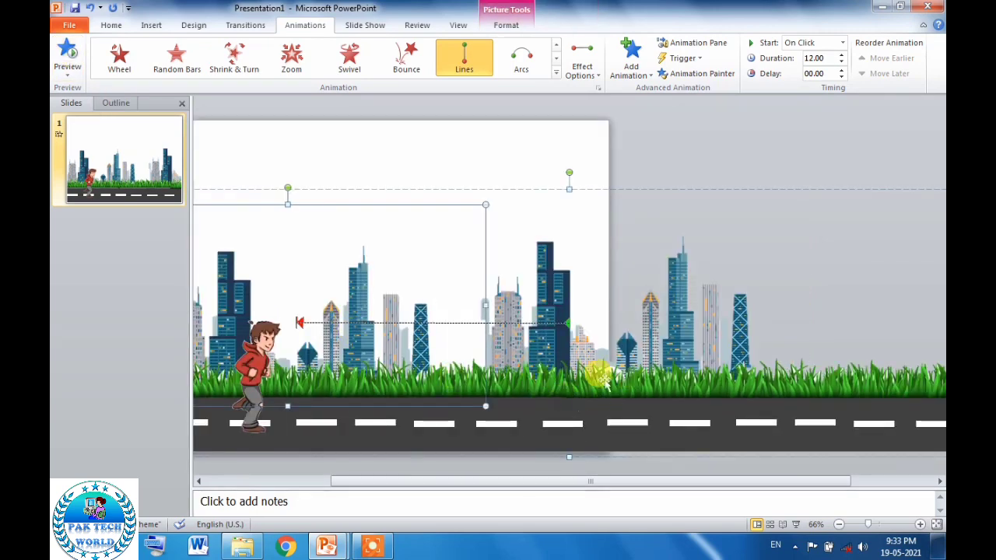
left_click(599, 399)
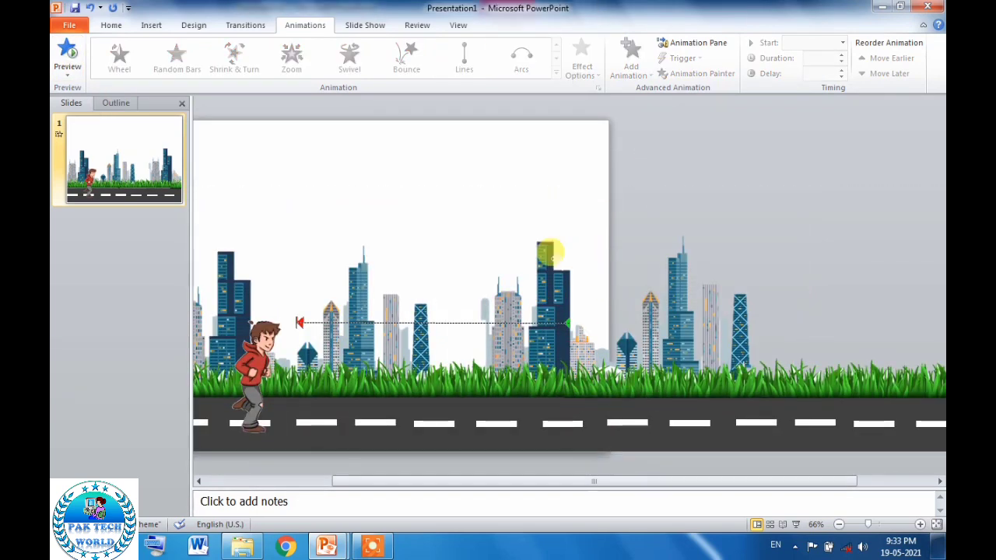
left_click(525, 264)
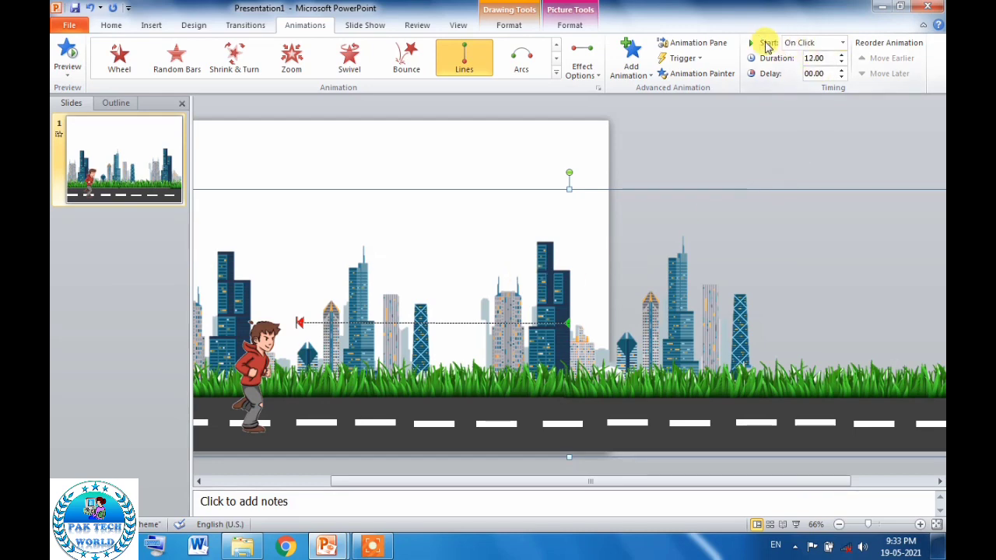
left_click(841, 48)
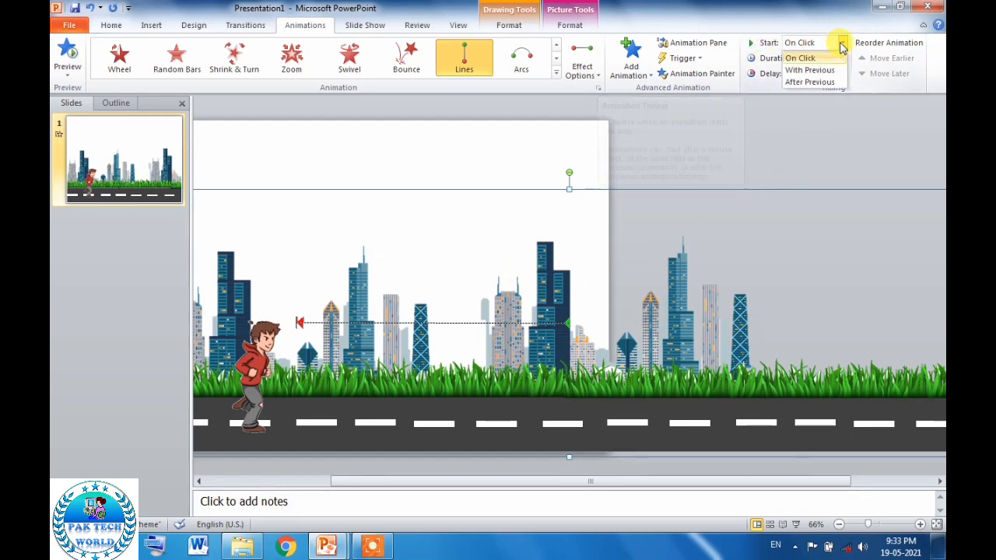
left_click(809, 70)
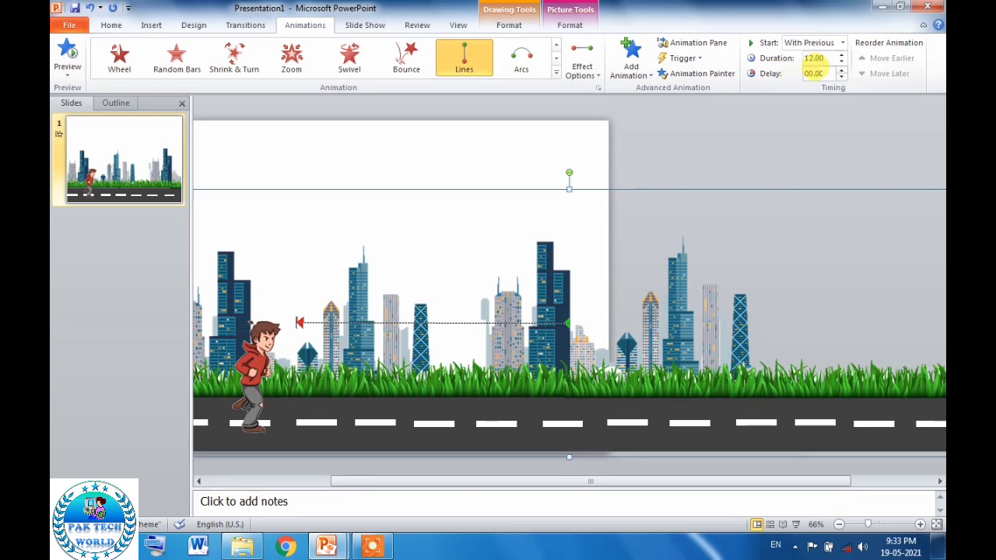
left_click(784, 138)
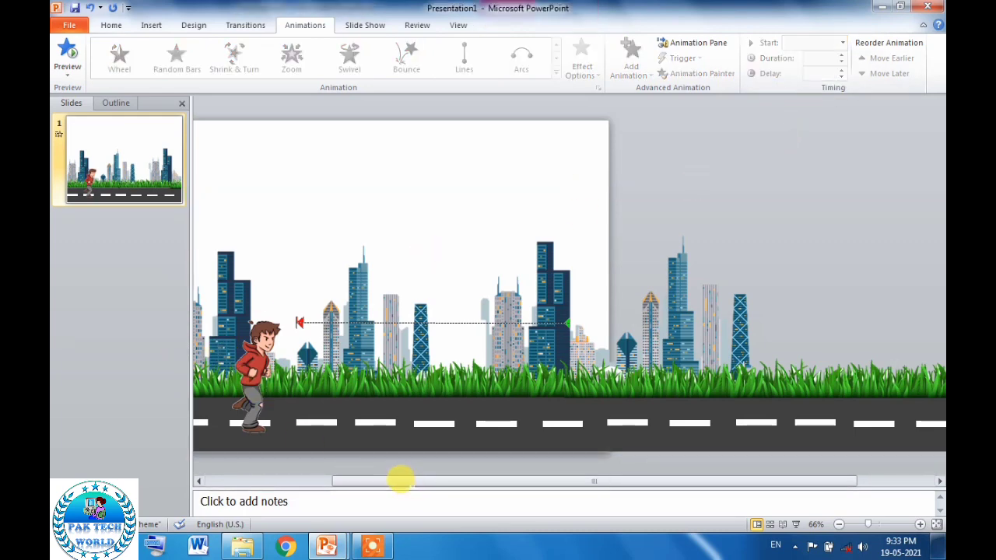
left_click_drag(362, 487, 298, 487)
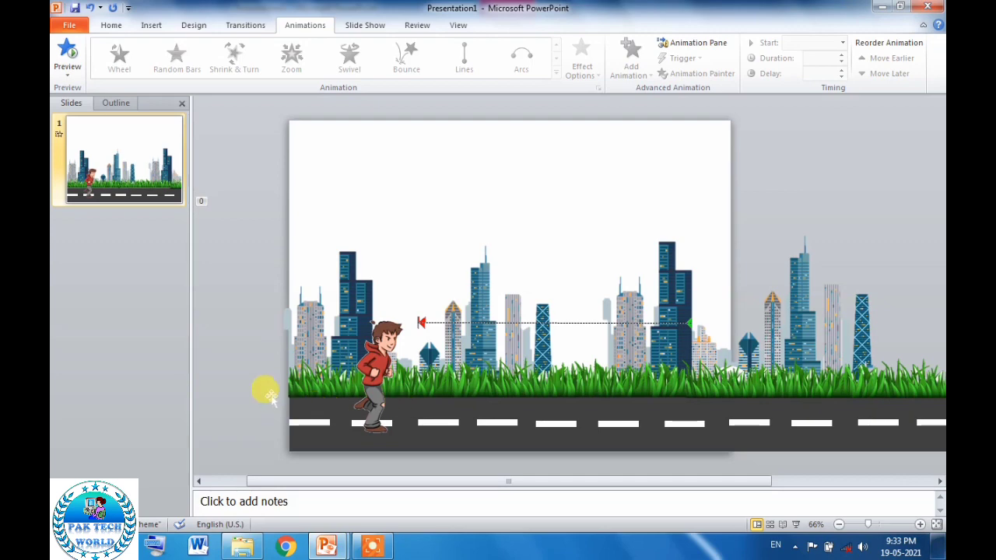
left_click(329, 349)
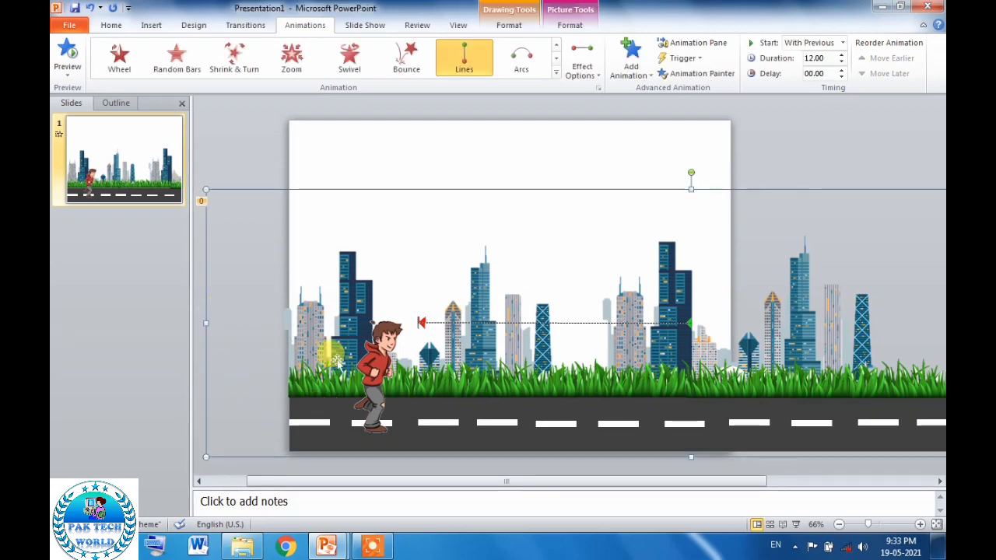
left_click(793, 128)
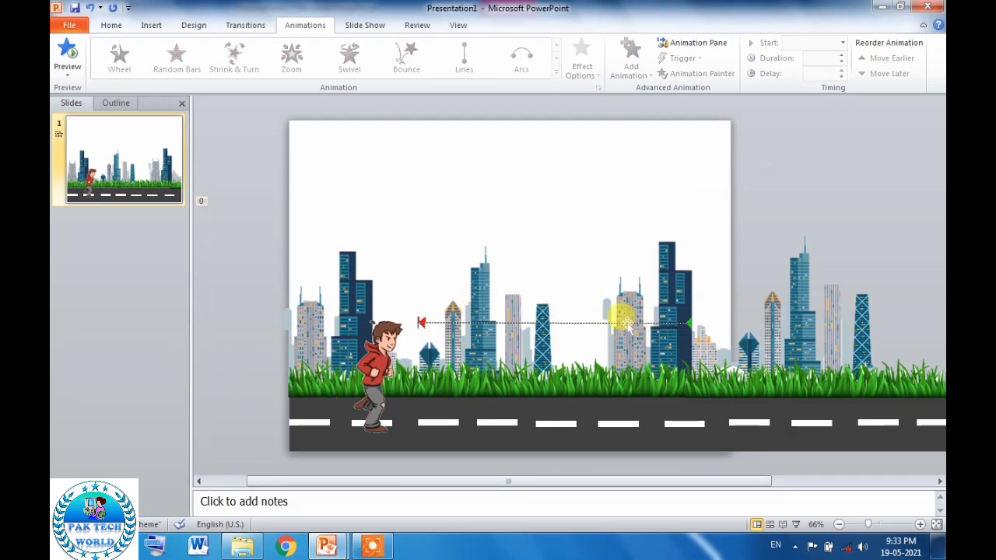
Insert the cartoon tree image and remove its white background
left_click(151, 26)
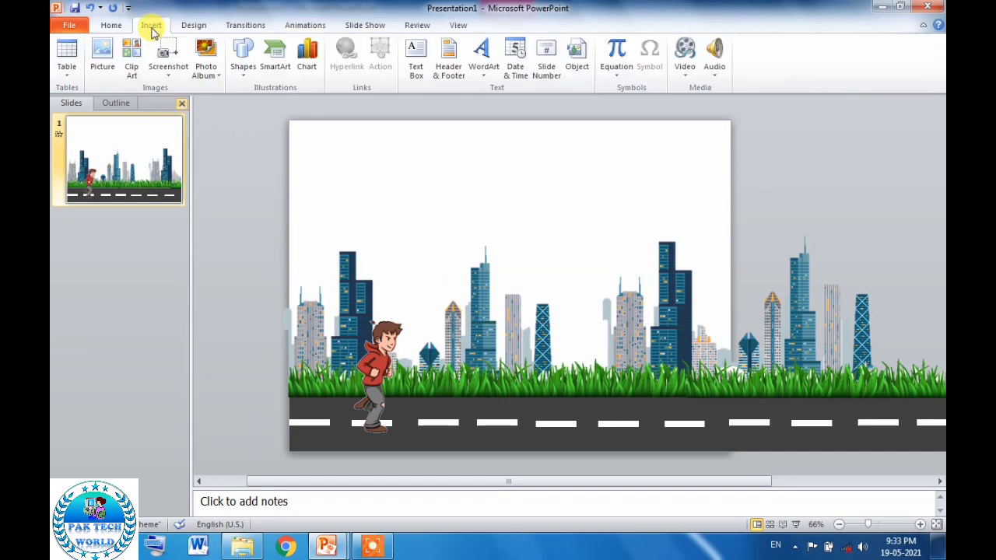
left_click(105, 48)
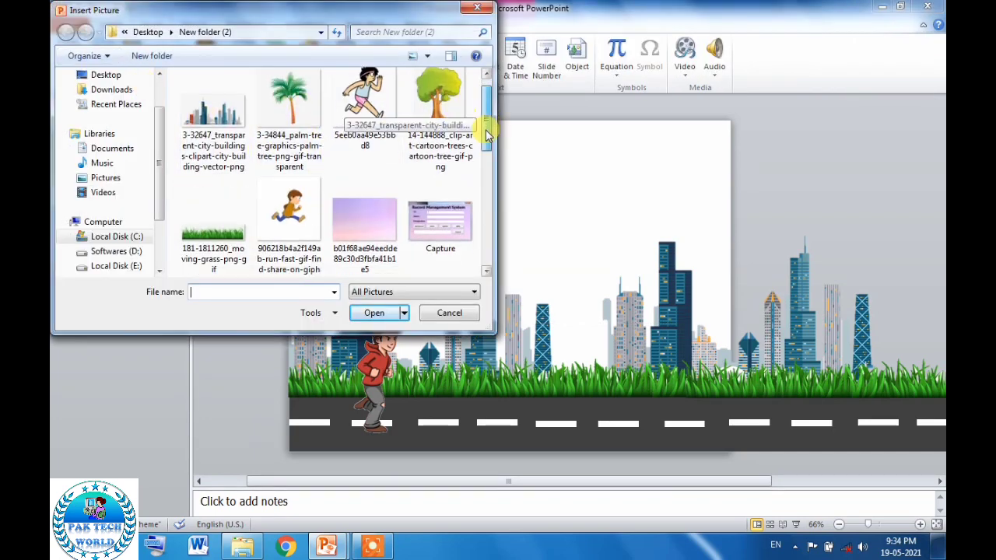
left_click(448, 116)
left_click(378, 315)
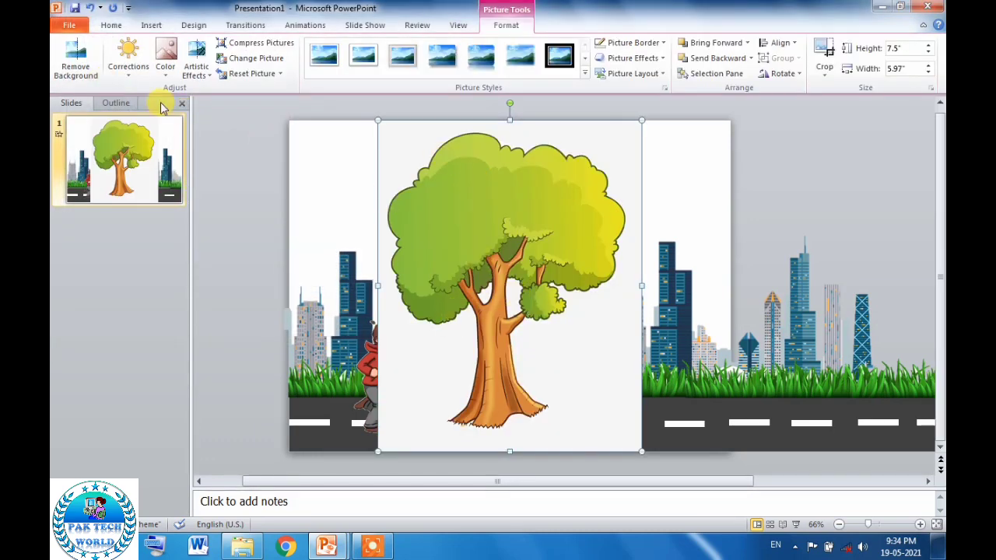
left_click(75, 65)
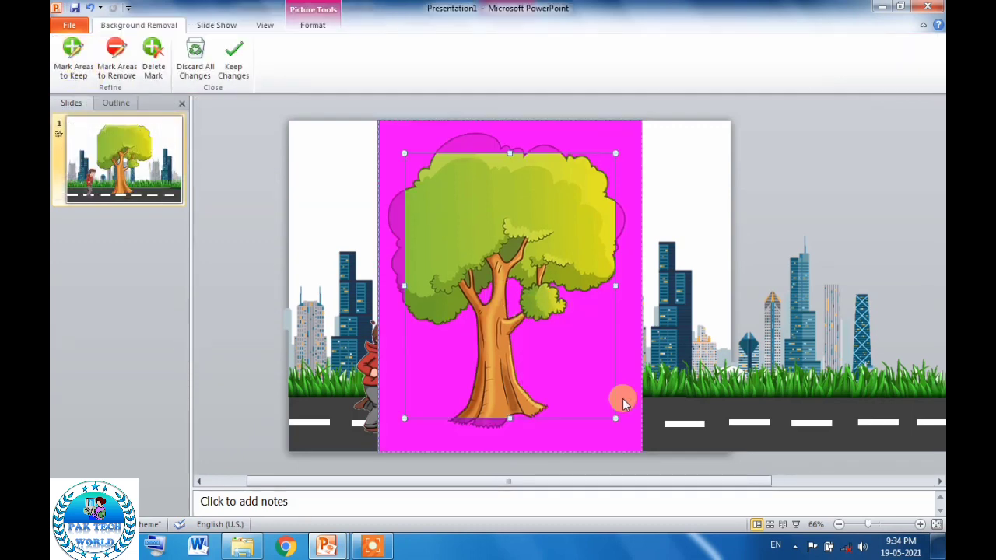
left_click_drag(612, 419, 629, 444)
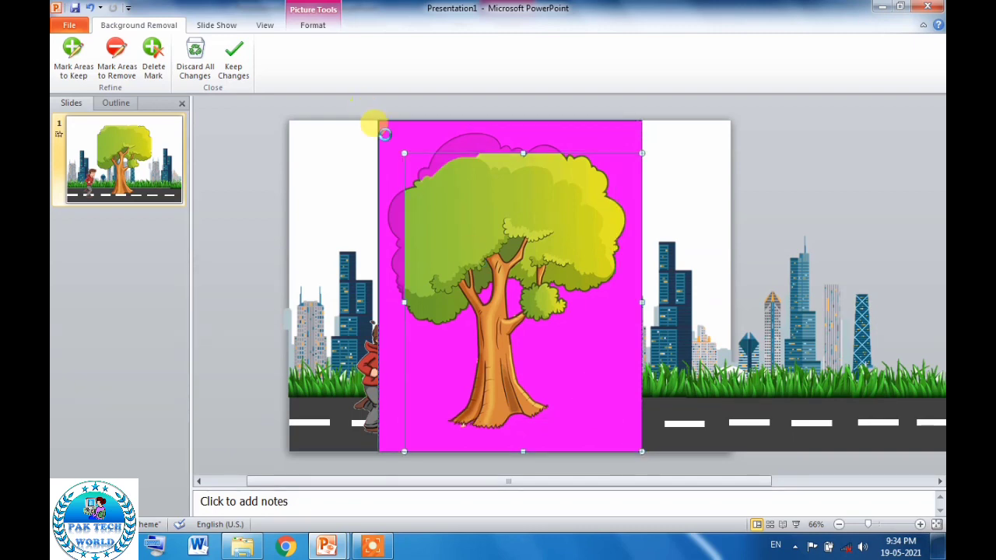
left_click(232, 56)
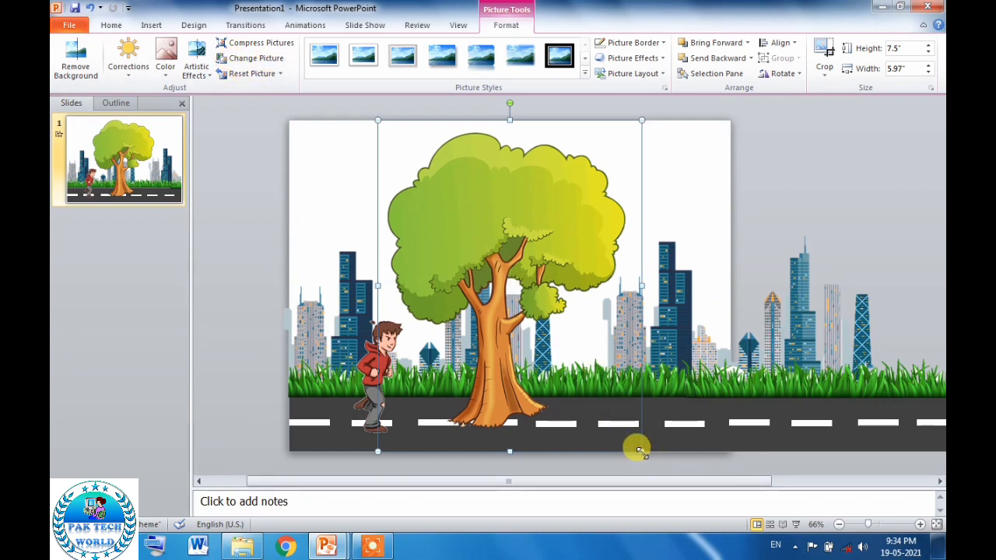
Resize the tree to about 4.29" by 3.41" and set it on the grass at right, in front of the grass
mouse_move(640, 449)
left_mouse_down()
mouse_move(487, 256)
mouse_move(793, 394)
left_mouse_up()
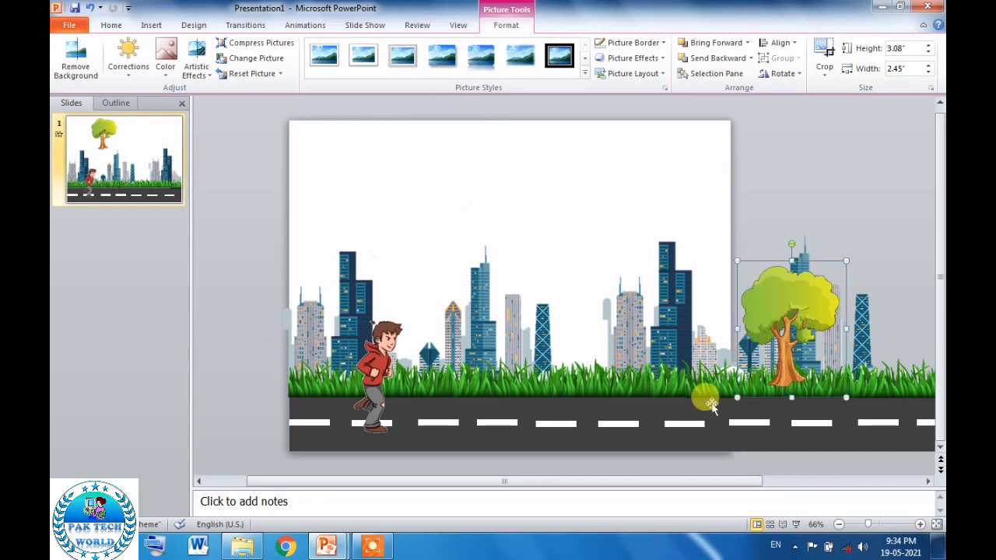
left_click_drag(632, 483, 707, 484)
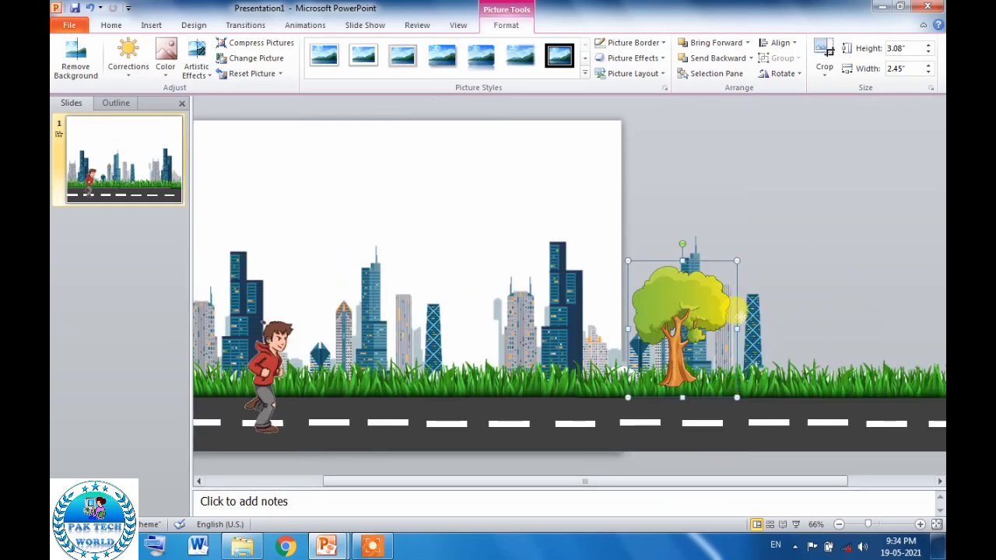
left_click_drag(678, 328, 789, 330)
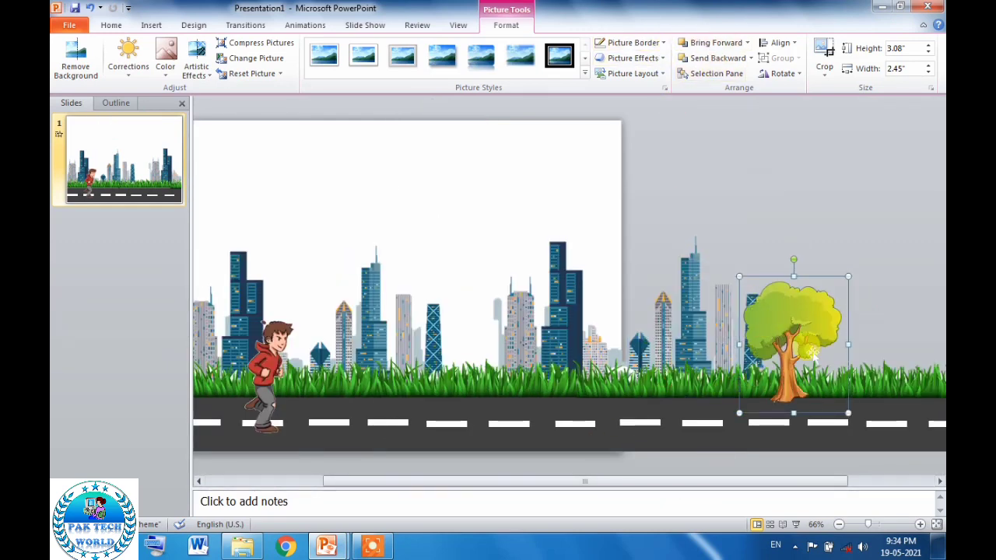
left_click_drag(847, 276, 890, 223)
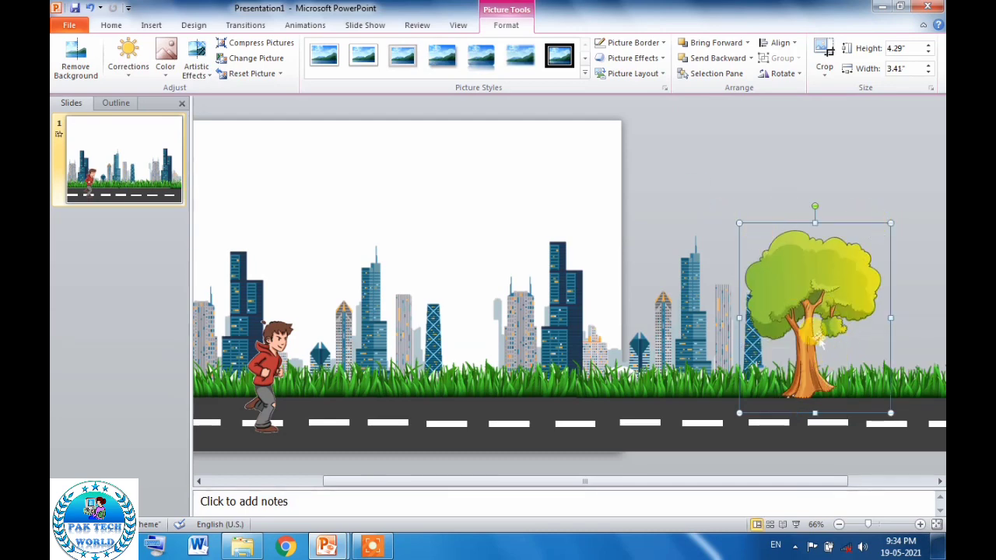
left_click_drag(824, 327, 824, 338)
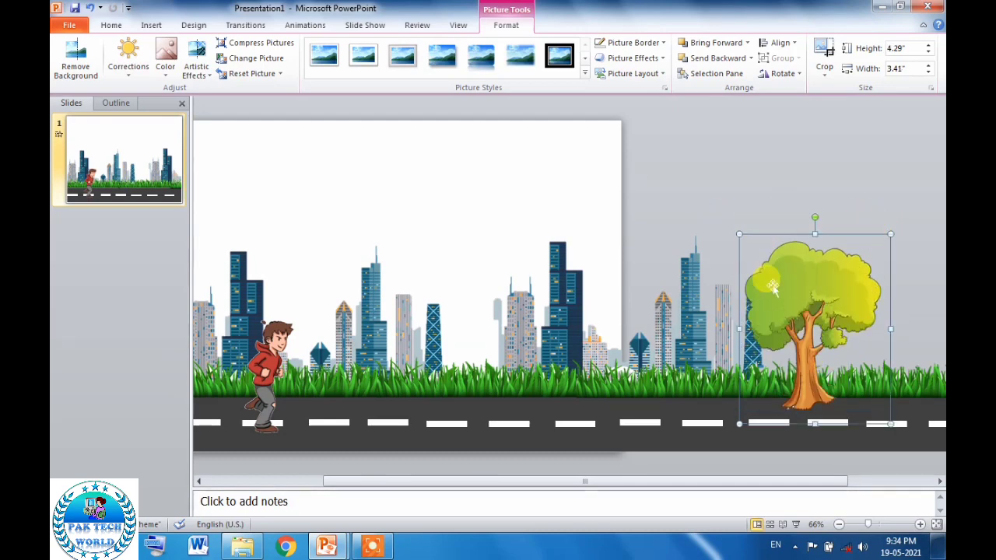
left_click(710, 64)
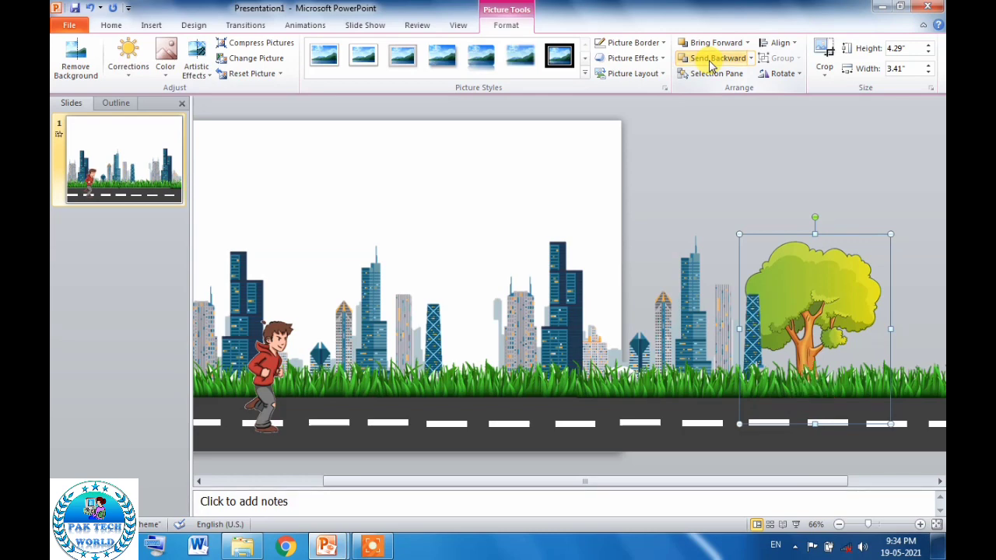
left_click(708, 46)
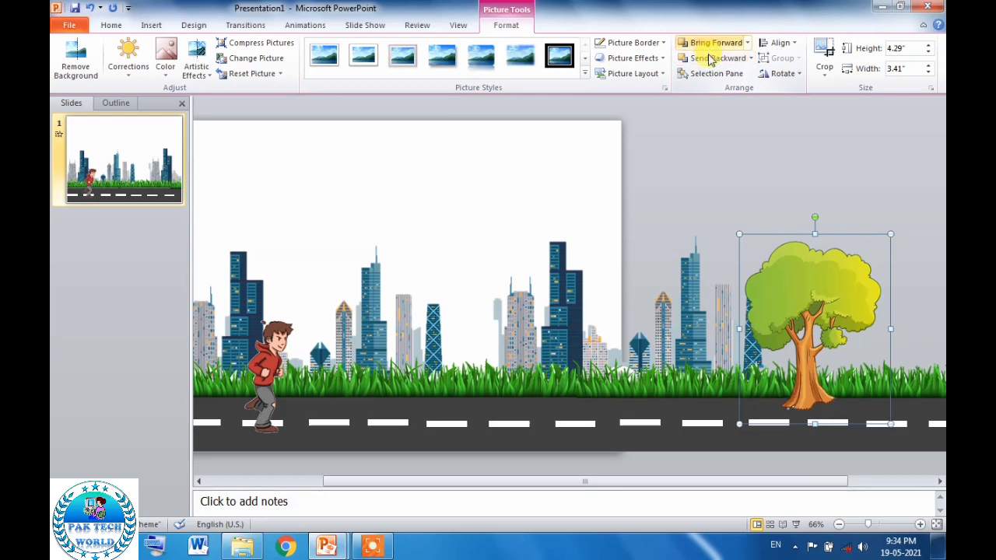
Send the tree behind the grass and shrink it to about 2.9" by 2.31"
left_click(710, 62)
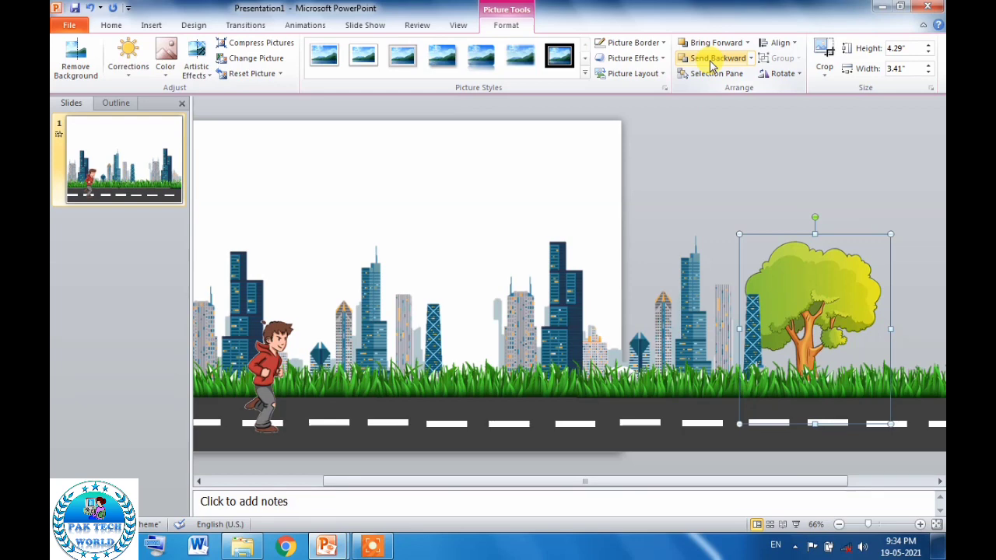
left_click(704, 43)
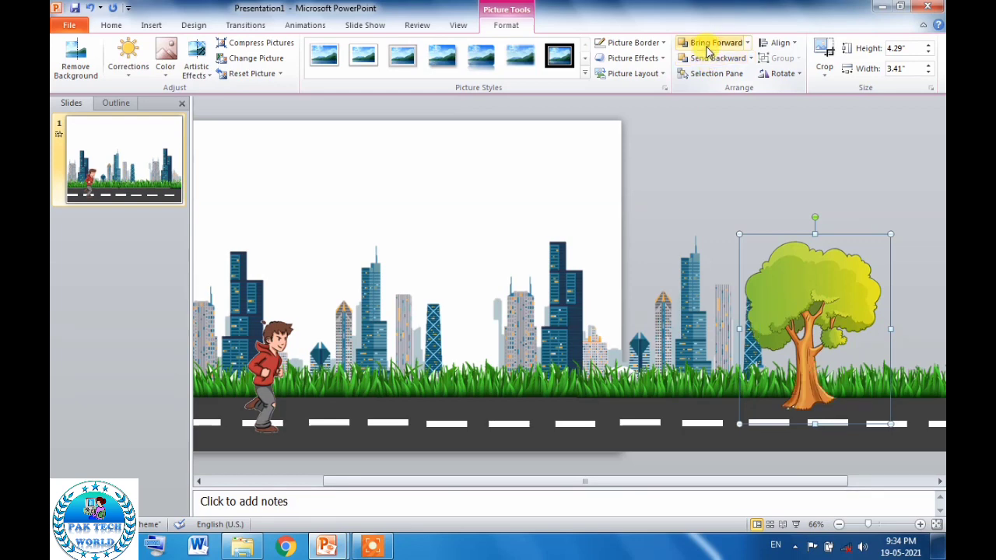
left_click(707, 62)
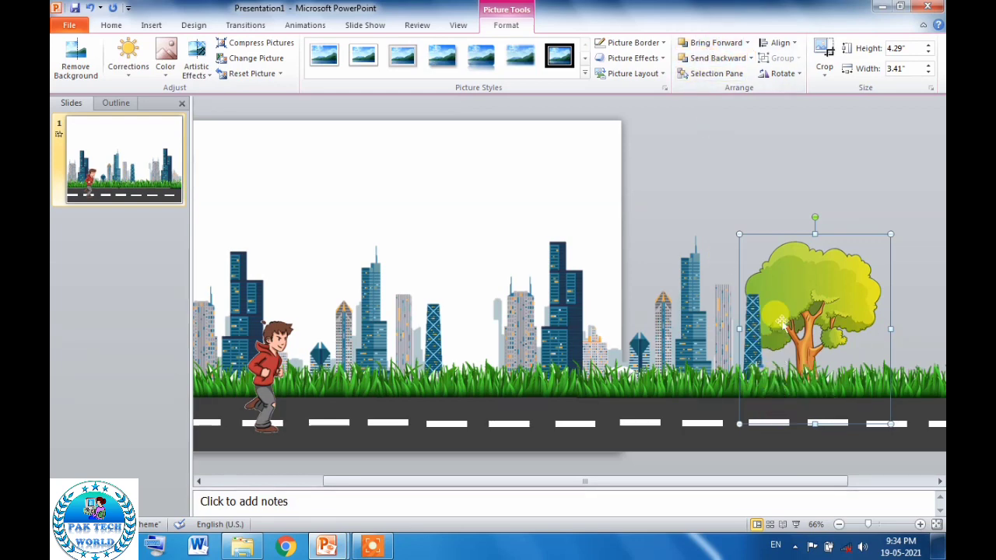
left_click_drag(799, 294, 791, 294)
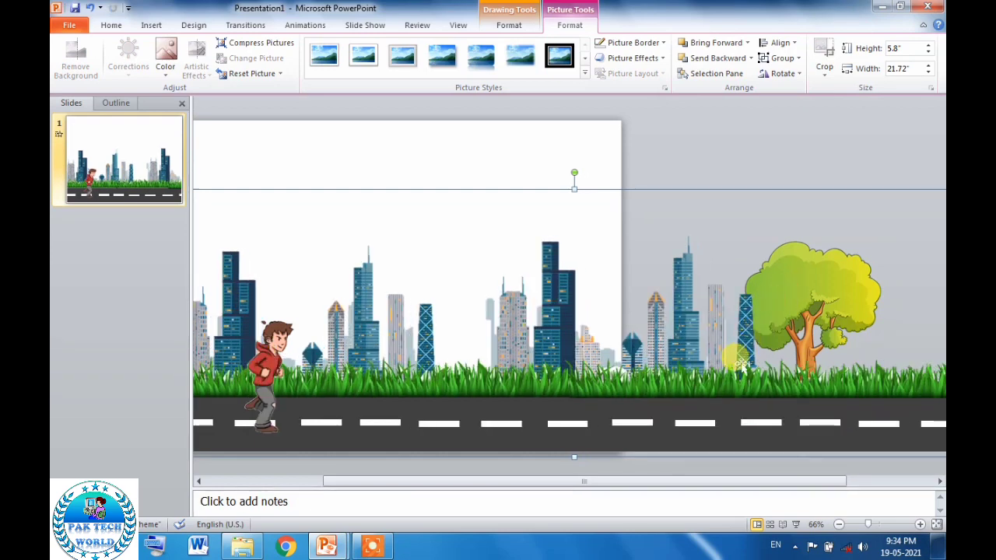
left_click(796, 297)
left_click(876, 245)
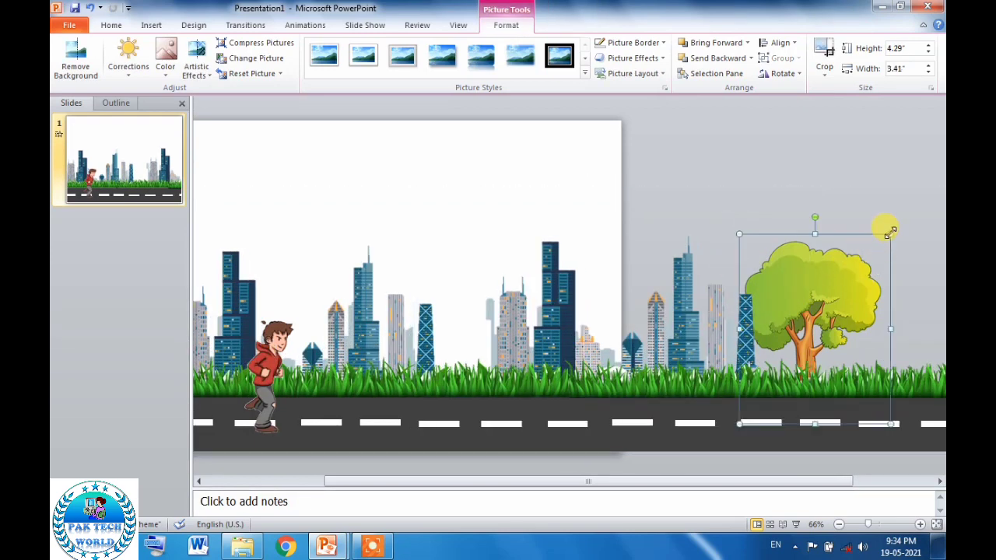
left_click_drag(889, 233, 849, 284)
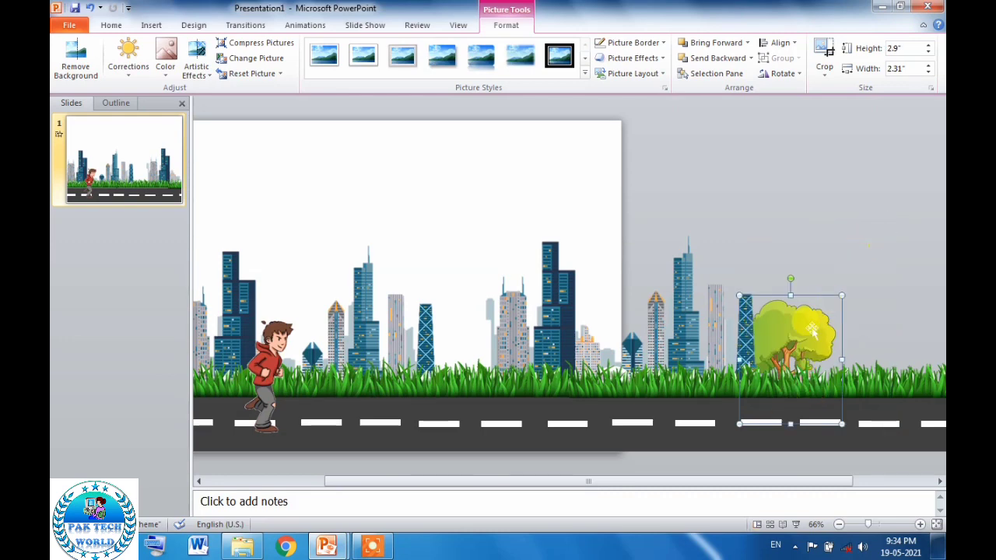
Undo the accidental moves of the city background picture
mouse_move(805, 321)
left_mouse_down()
mouse_move(819, 311)
mouse_move(813, 319)
left_mouse_up()
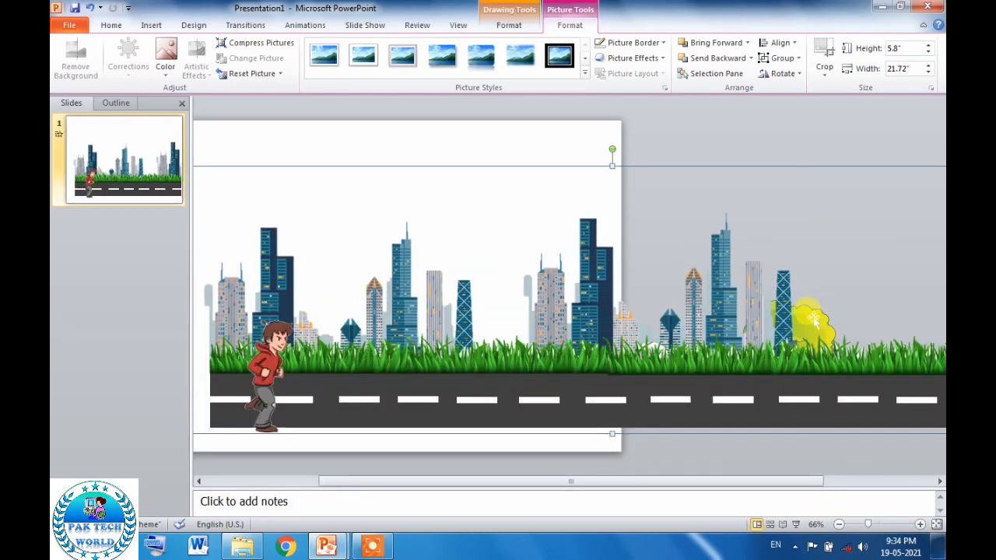
key("ctrl+z")
key("ctrl+z")
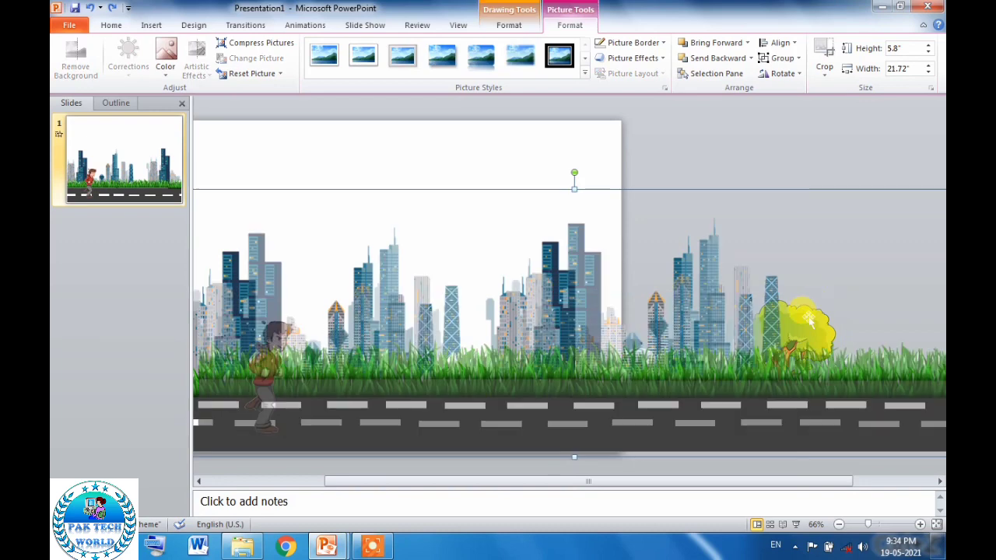
left_click_drag(809, 319, 806, 317)
key("ctrl+z")
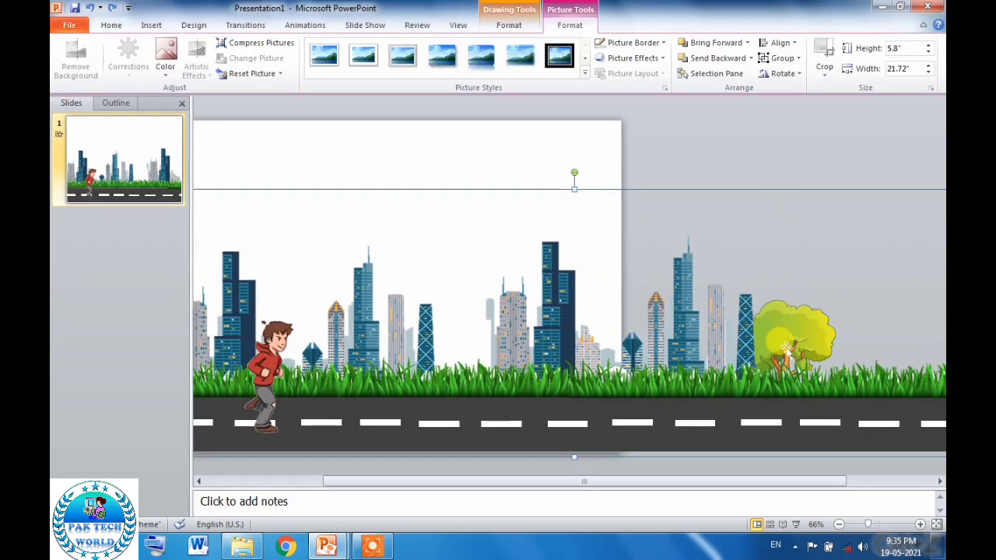
Move the tree up and right beside the buildings, then reselect the tree alone
left_click(789, 326)
left_click(817, 333)
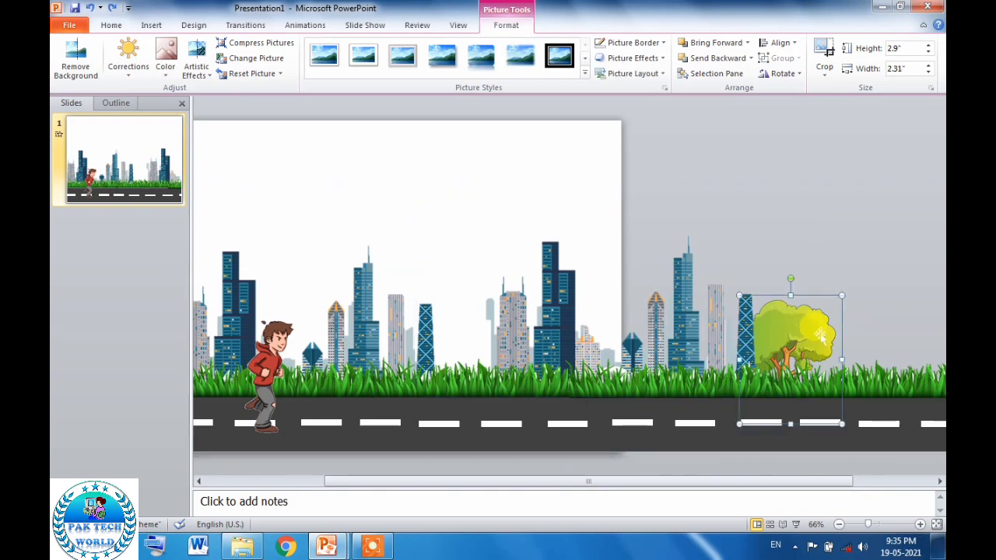
left_click_drag(817, 333, 837, 314)
left_click(760, 190)
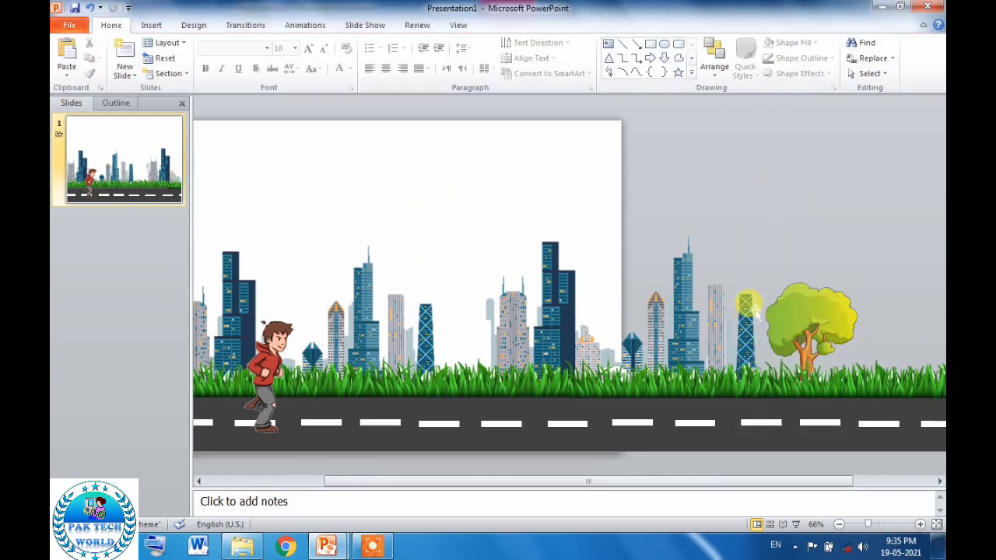
key("ctrl+a")
left_click(744, 189)
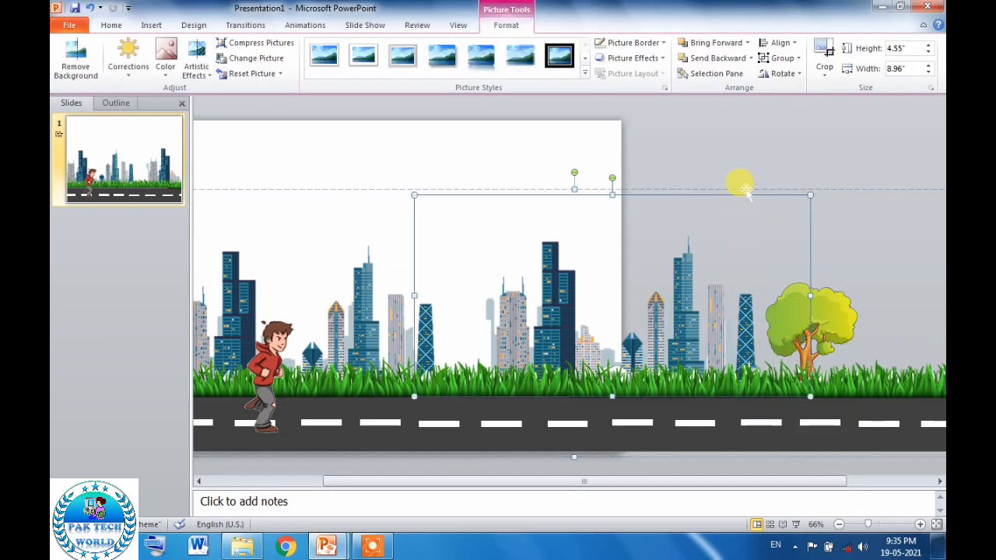
left_click(744, 167)
left_click(823, 331)
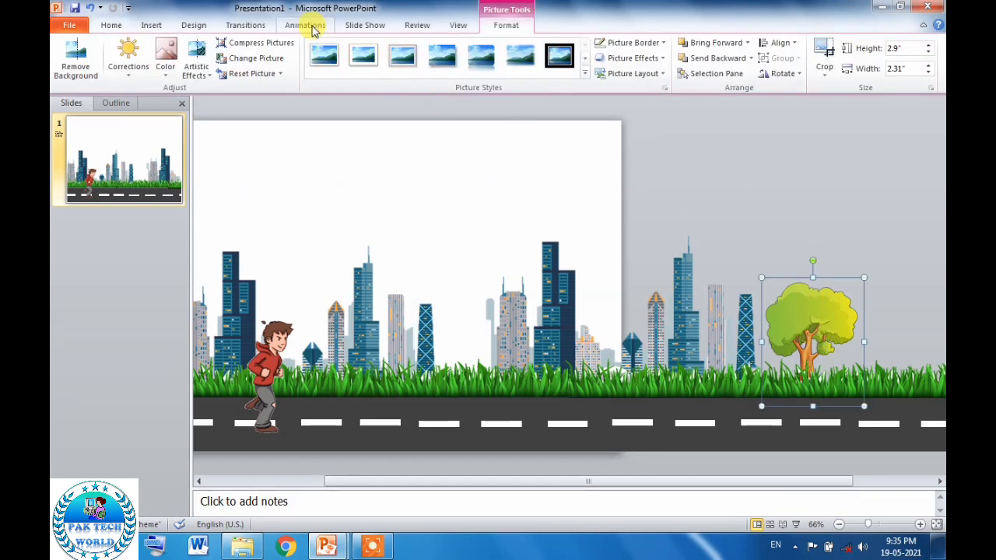
Apply the Left straight-line motion path to the tree
left_click(305, 25)
left_click(557, 78)
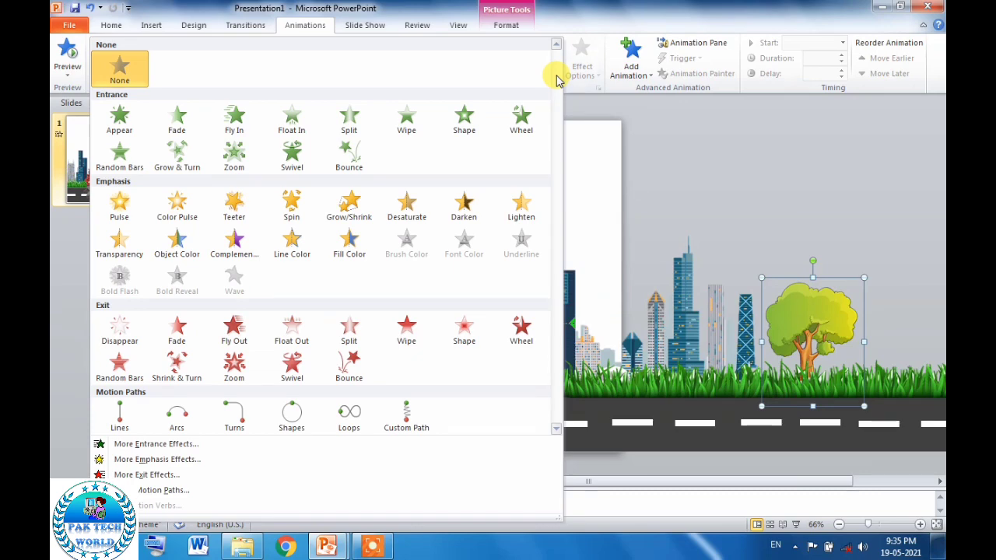
left_click(166, 491)
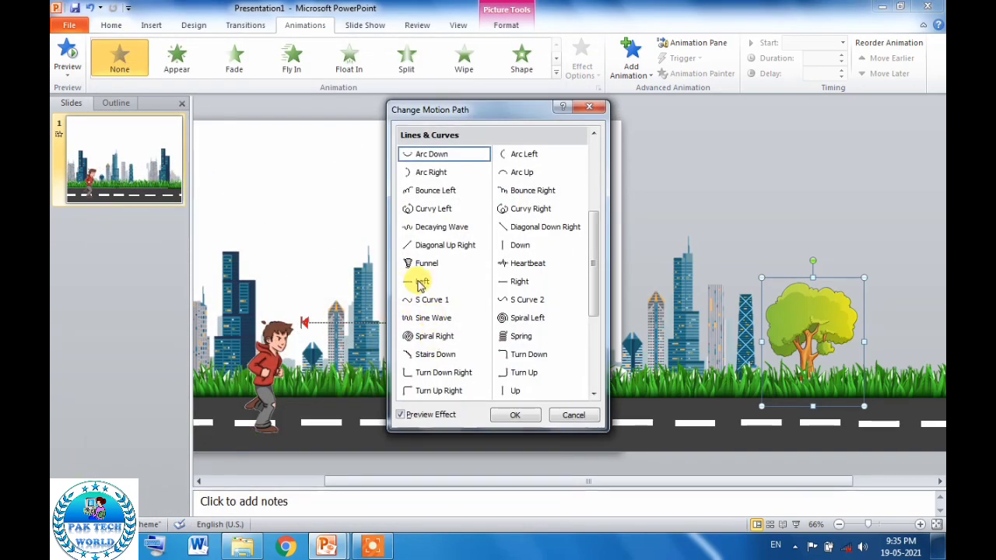
left_click(422, 281)
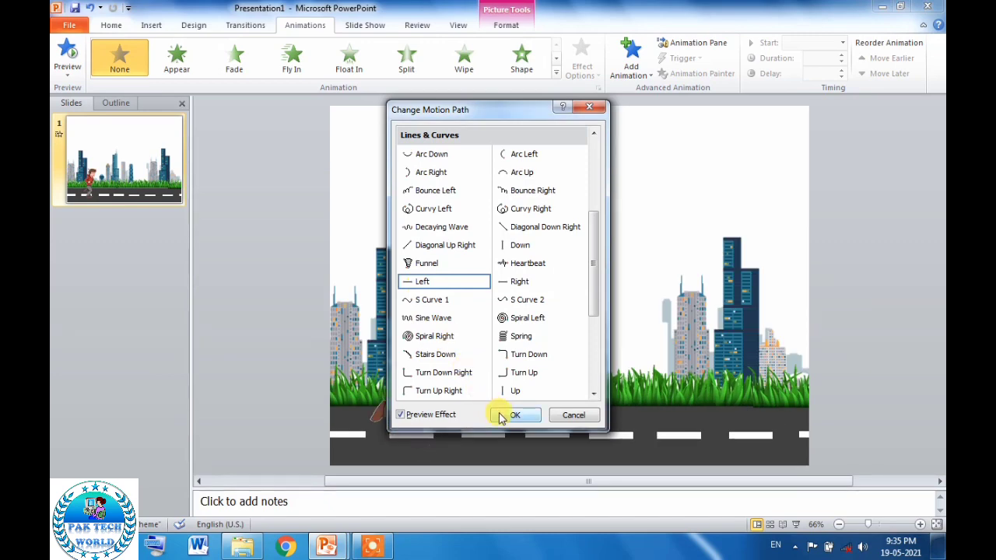
left_click(501, 417)
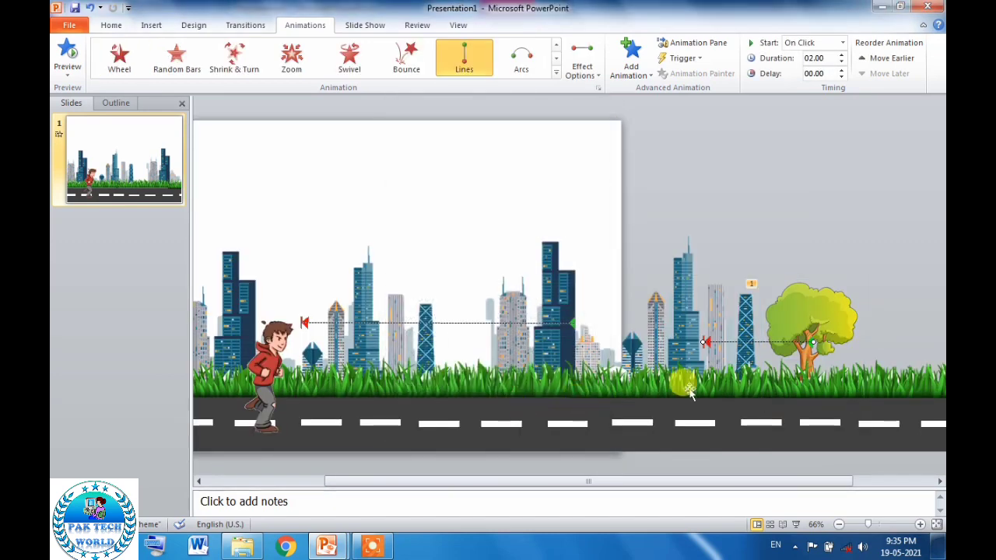
Stretch the tree's path end to the boy's head and open its effect settings
mouse_move(704, 342)
left_mouse_down()
mouse_move(312, 351)
mouse_move(303, 323)
left_mouse_up()
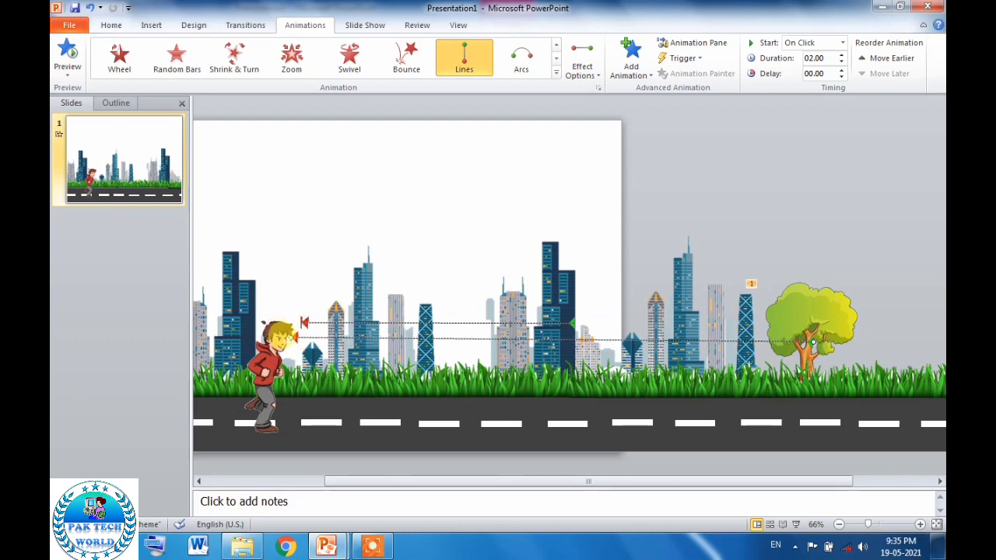
left_click_drag(303, 323, 304, 322)
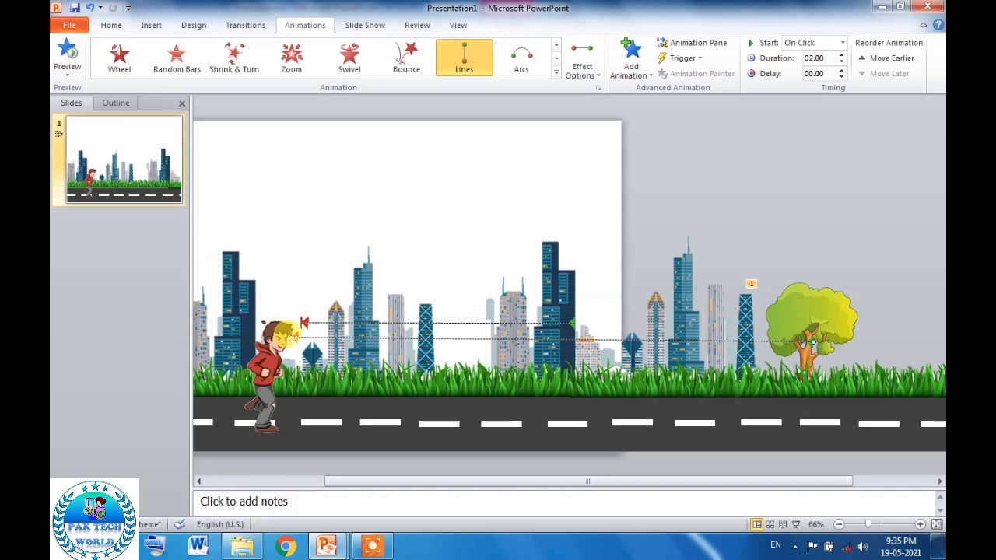
double_click(294, 339)
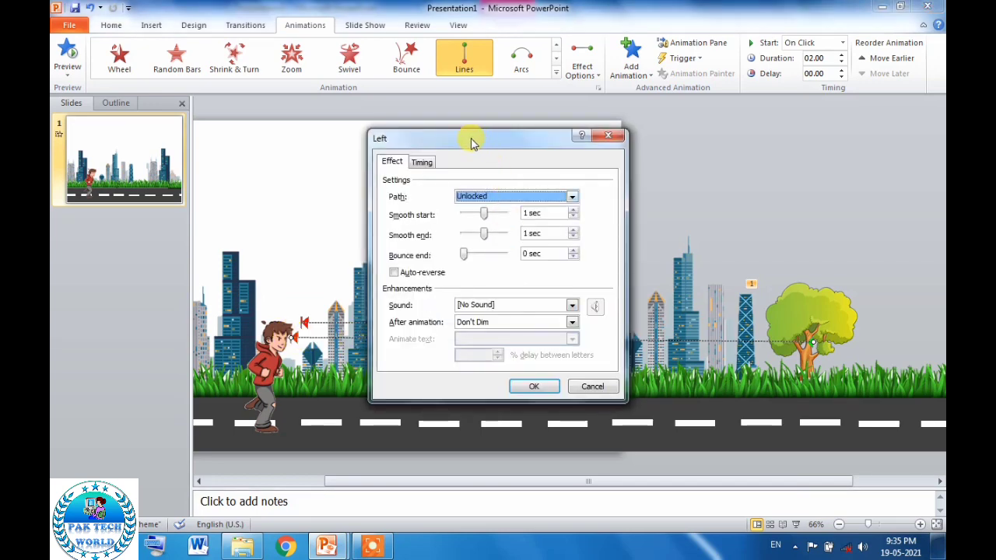
Remove the tree motion's smooth start and set its duration to 16 seconds
left_click_drag(472, 143, 418, 142)
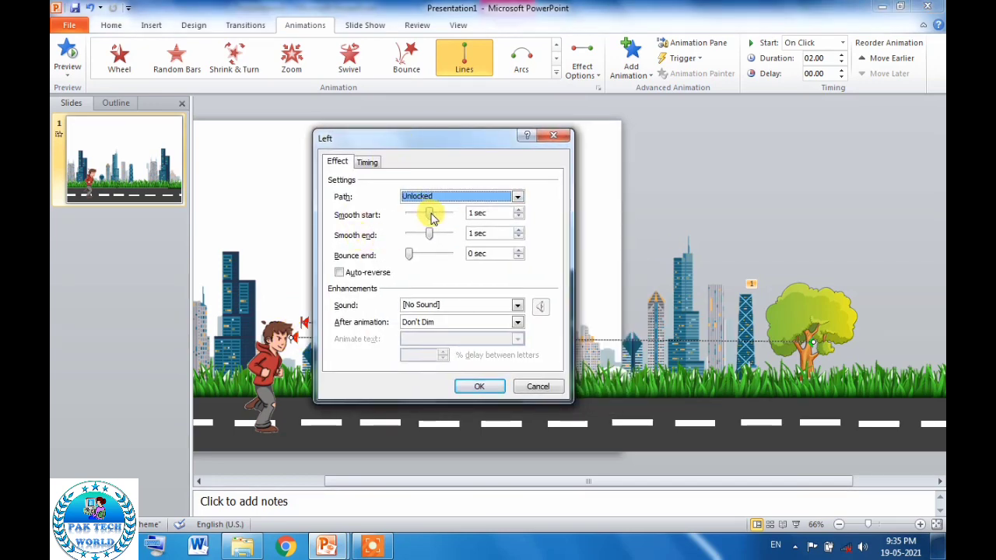
left_click_drag(429, 213, 394, 215)
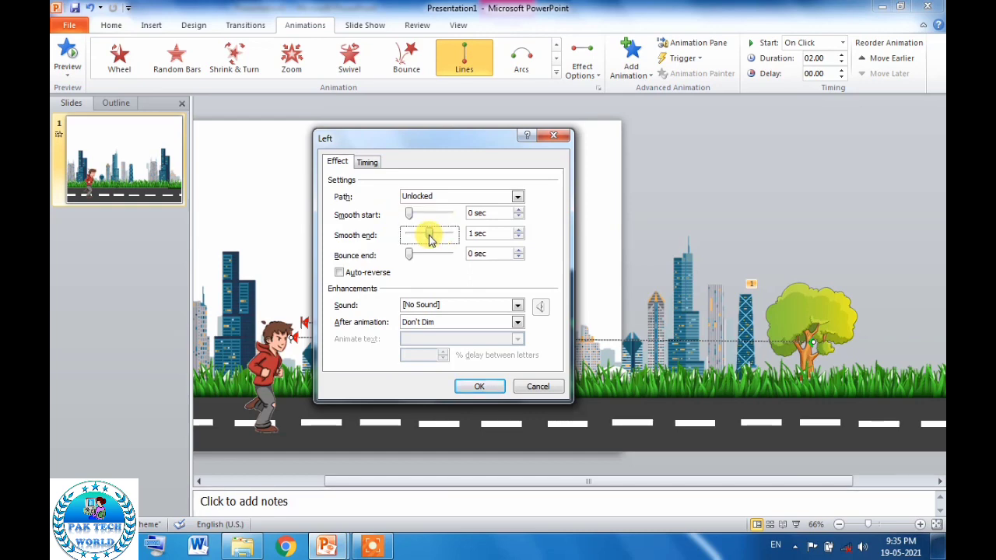
left_click(367, 165)
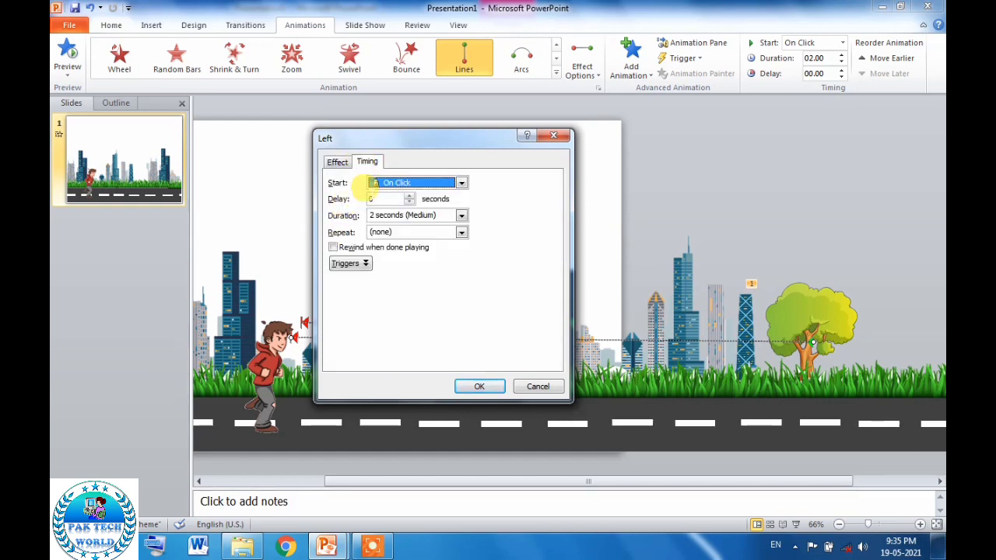
left_click(359, 215)
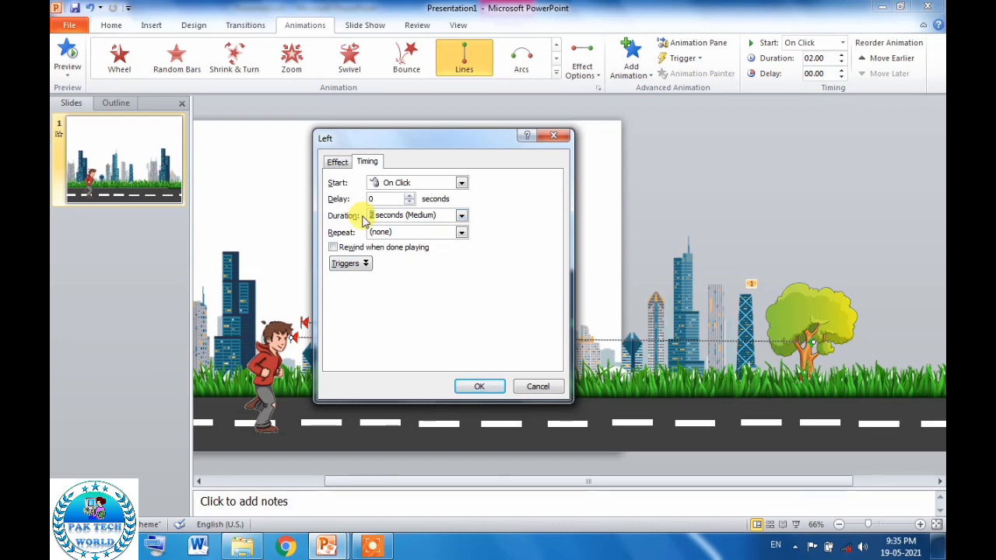
type("16")
left_click(464, 386)
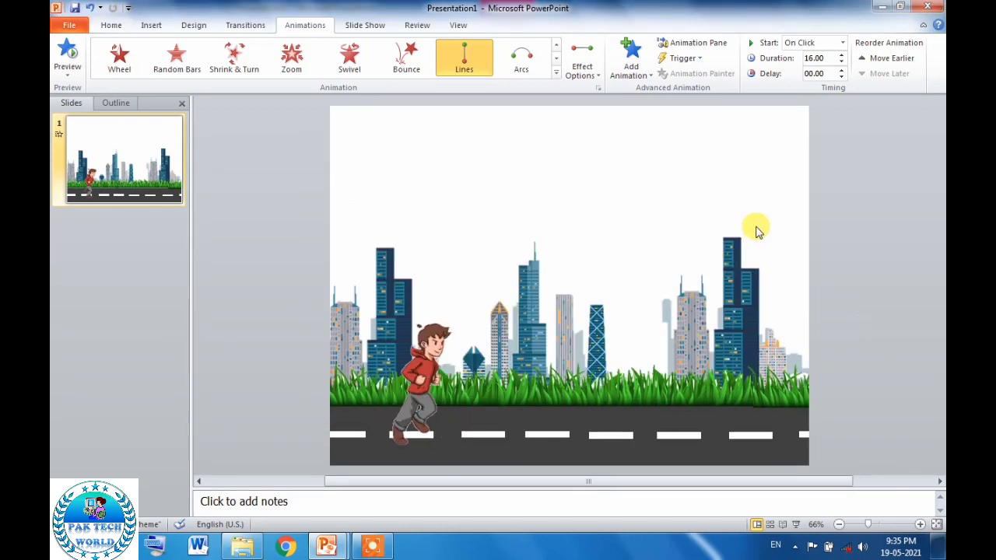
Set the tree's motion to start With Previous and preview the slide's animations
left_click(882, 303)
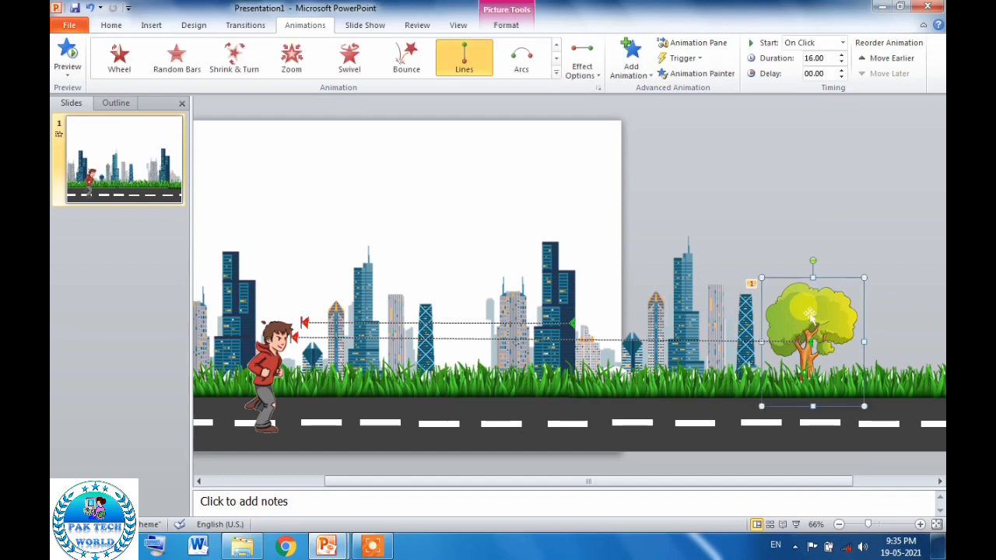
left_click(841, 44)
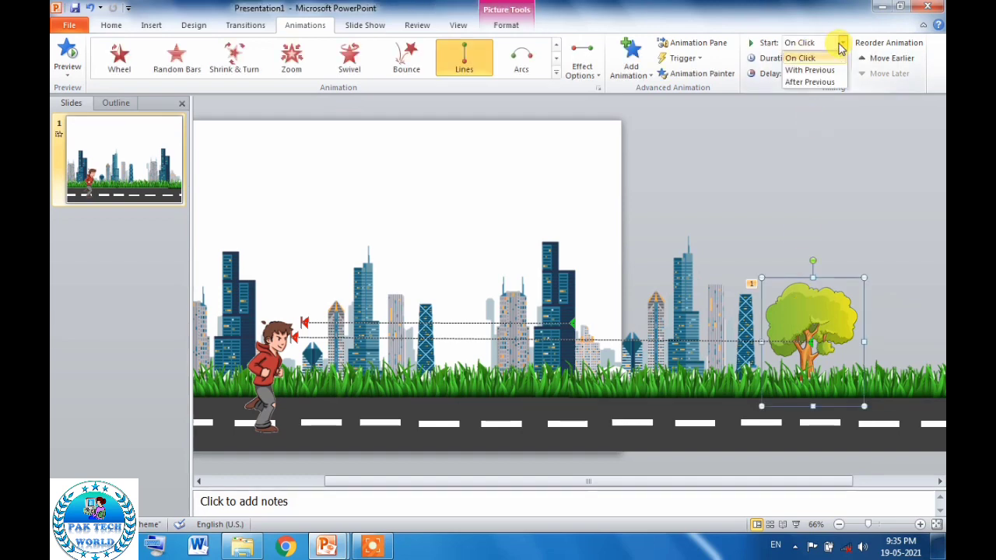
left_click(808, 70)
left_click(787, 177)
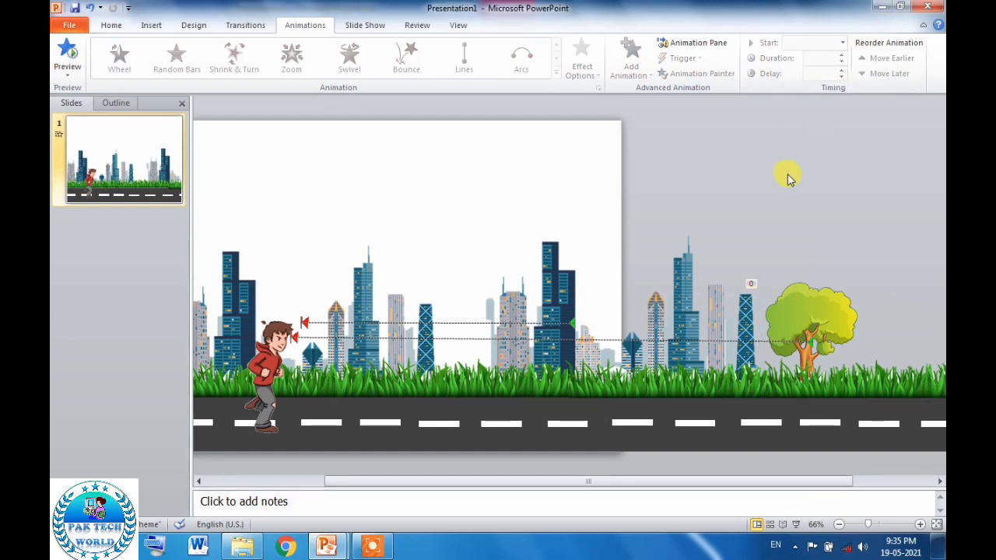
left_click(67, 55)
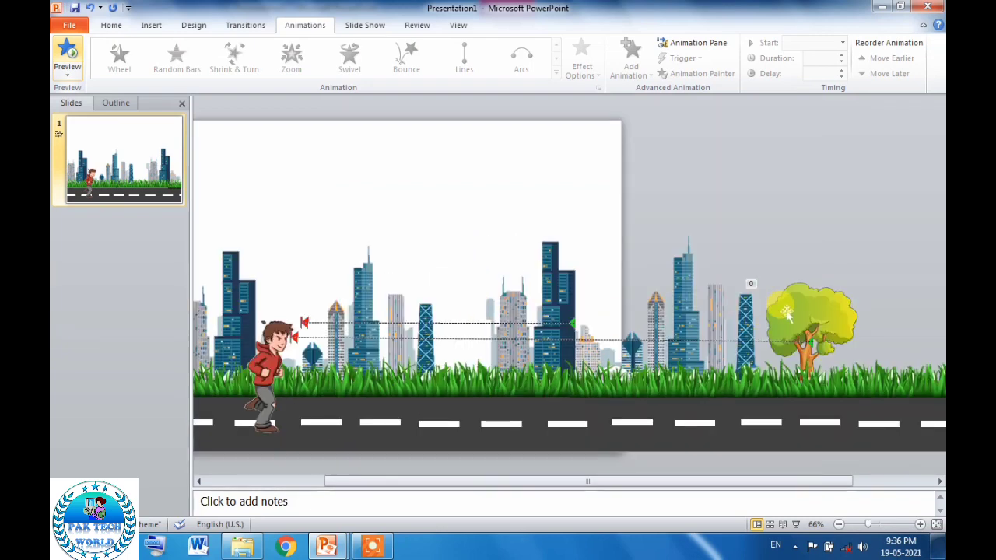
left_click(785, 311)
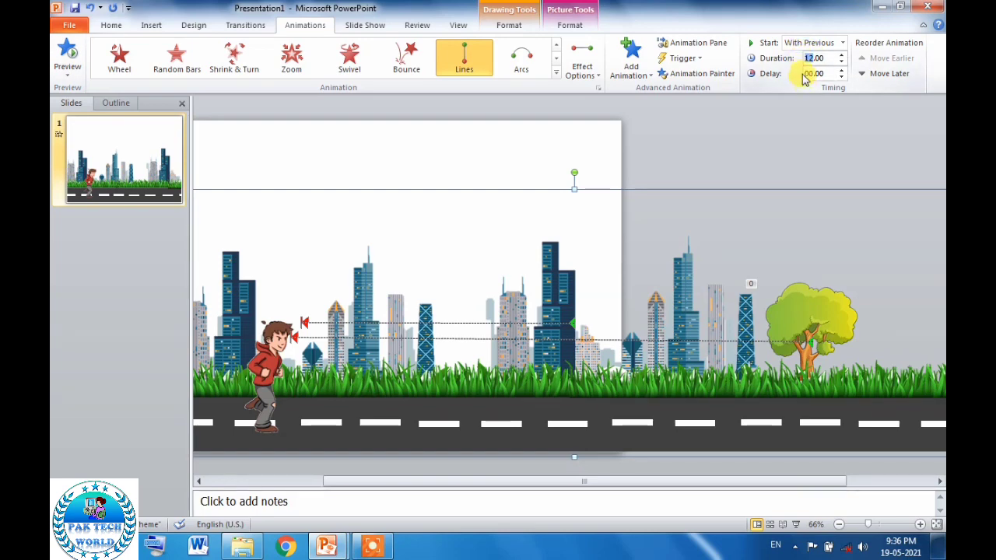
Set the tree's motion duration to 13 seconds in its Timing settings and preview the slide
type("16")
left_click(811, 342)
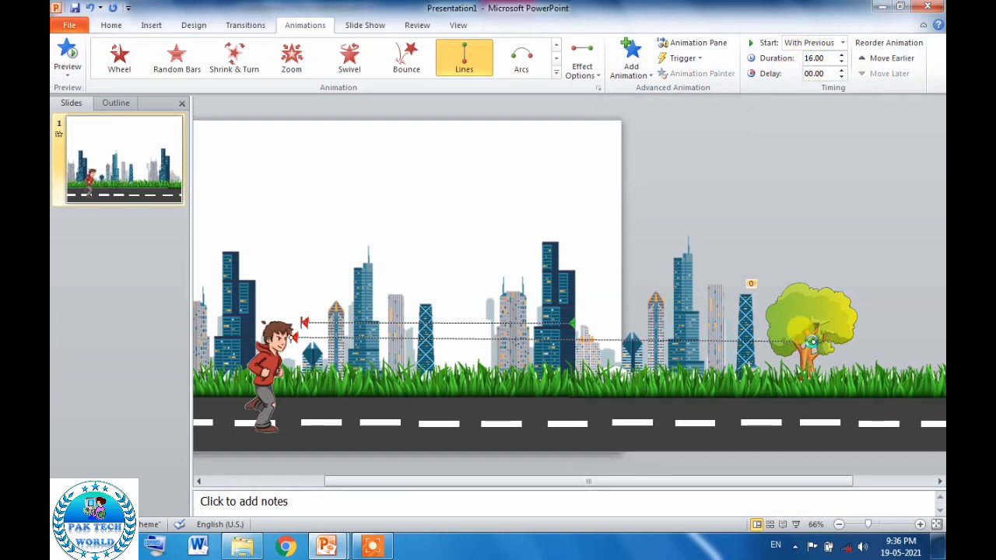
double_click(811, 343)
left_click(366, 161)
left_click(381, 216)
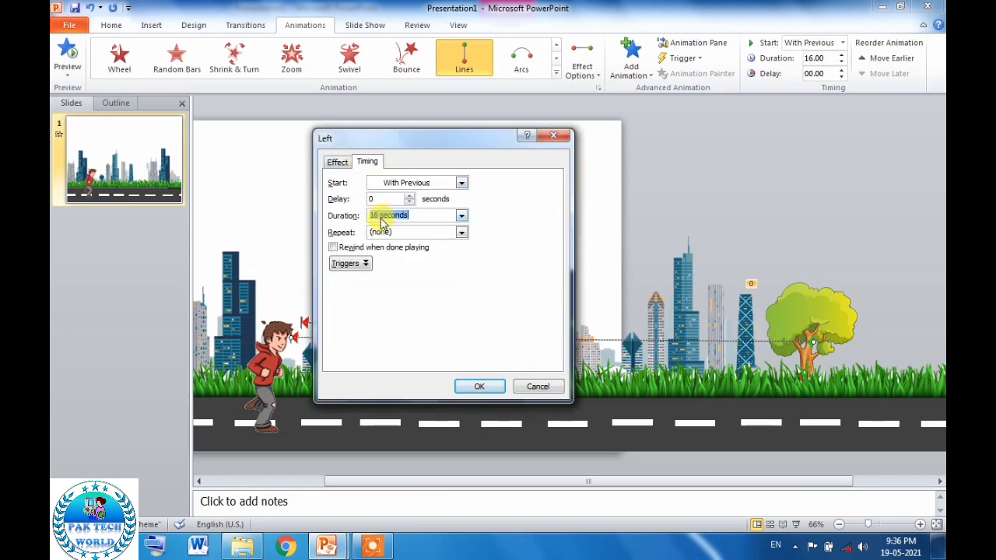
left_click(378, 215)
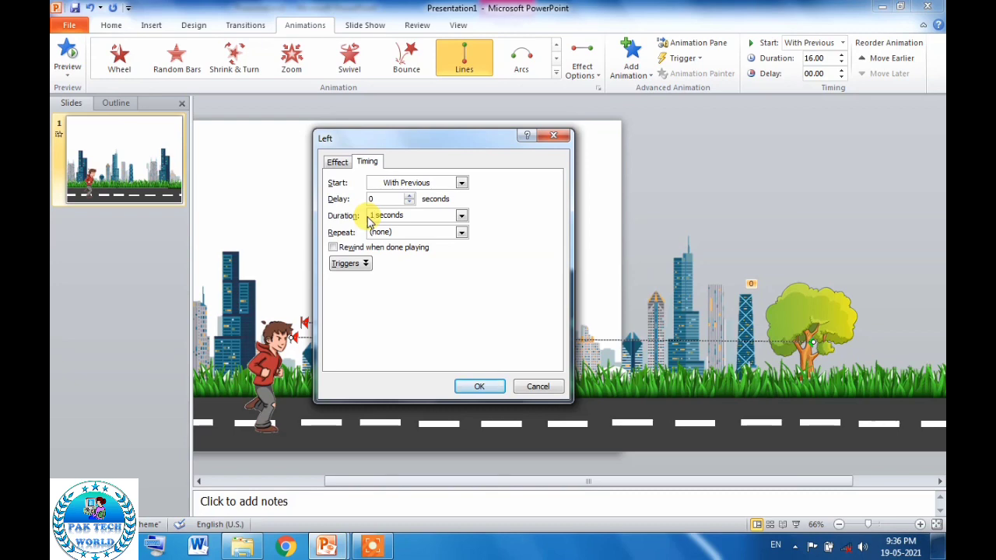
type("3")
left_click(474, 386)
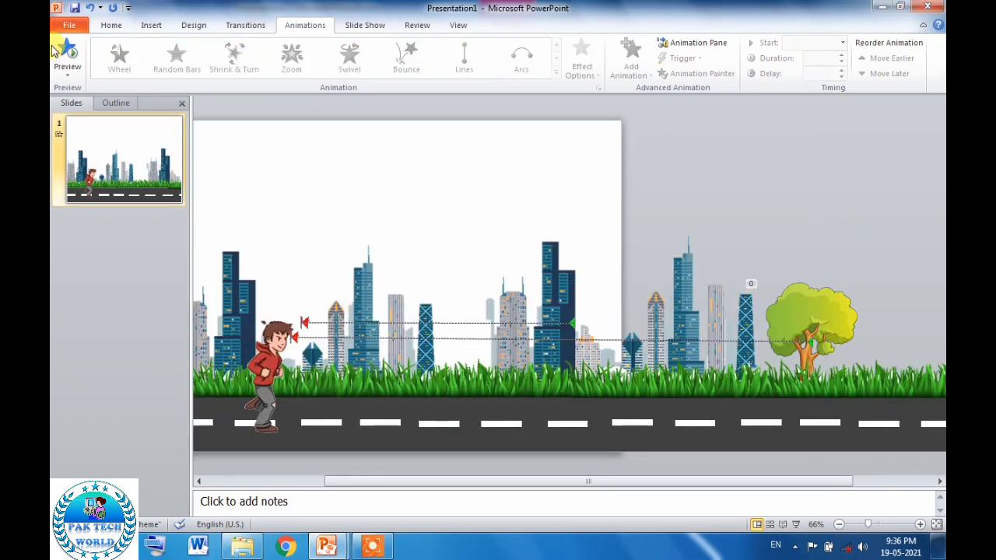
left_click(64, 53)
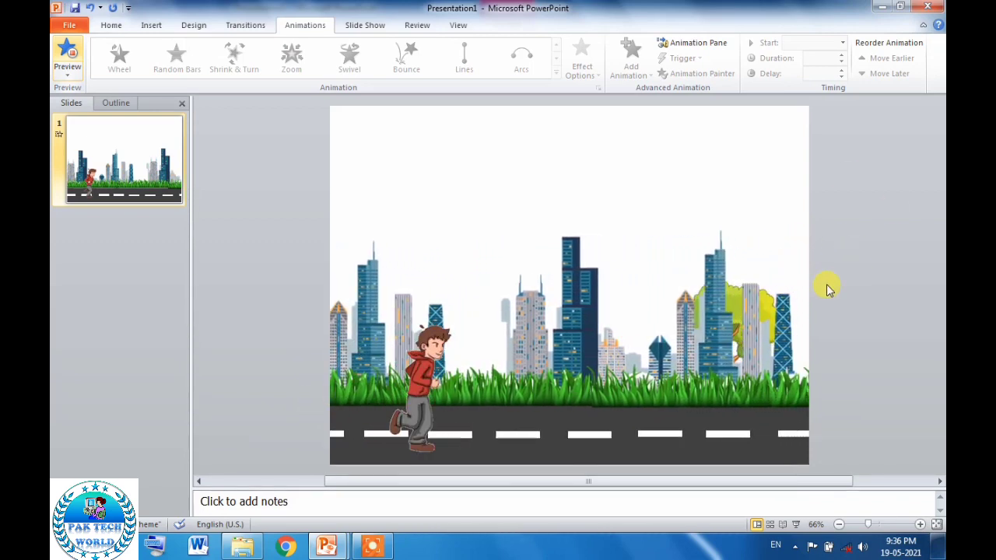
Change the tree's motion duration to 11.00 seconds on the ribbon and preview again
left_click(753, 292)
left_click(813, 58)
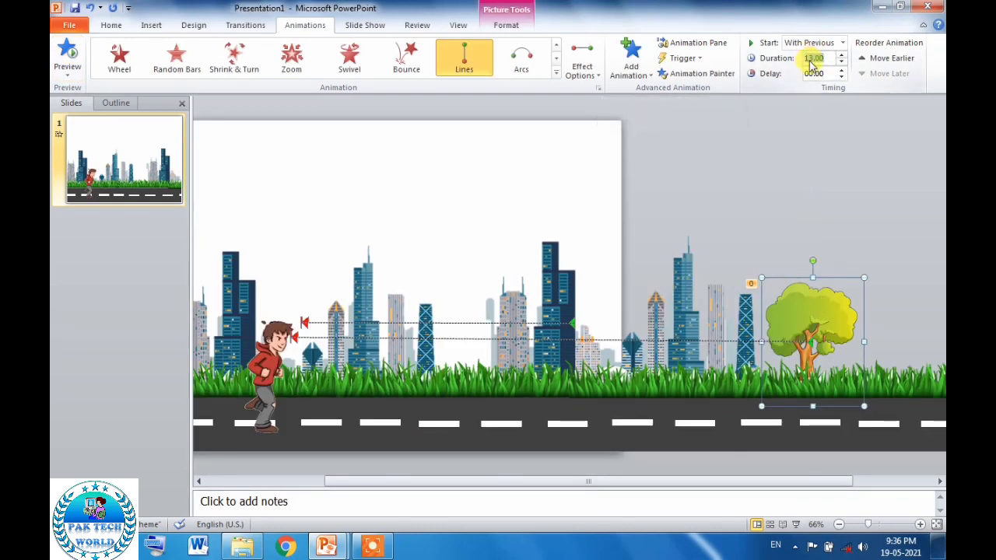
left_click(814, 57)
type("11")
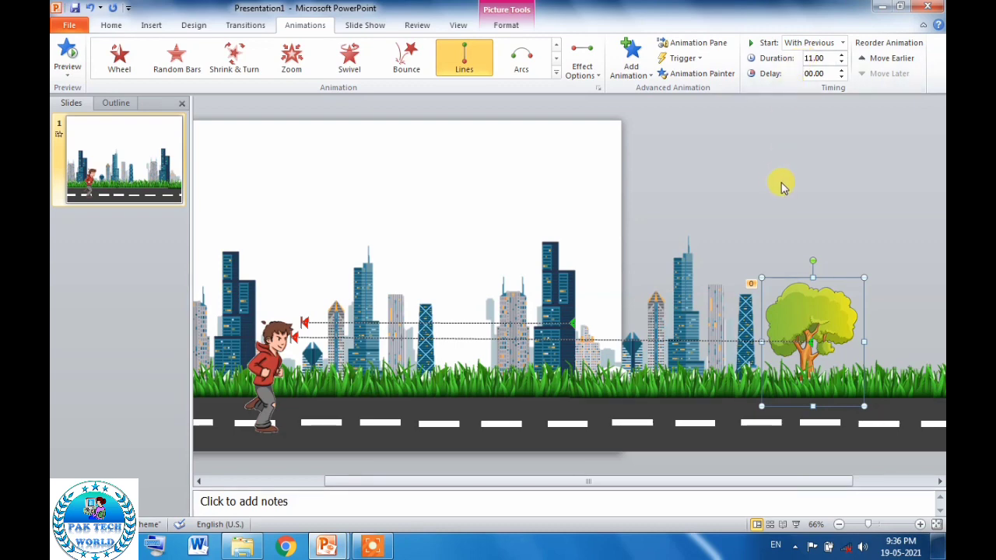
left_click(66, 51)
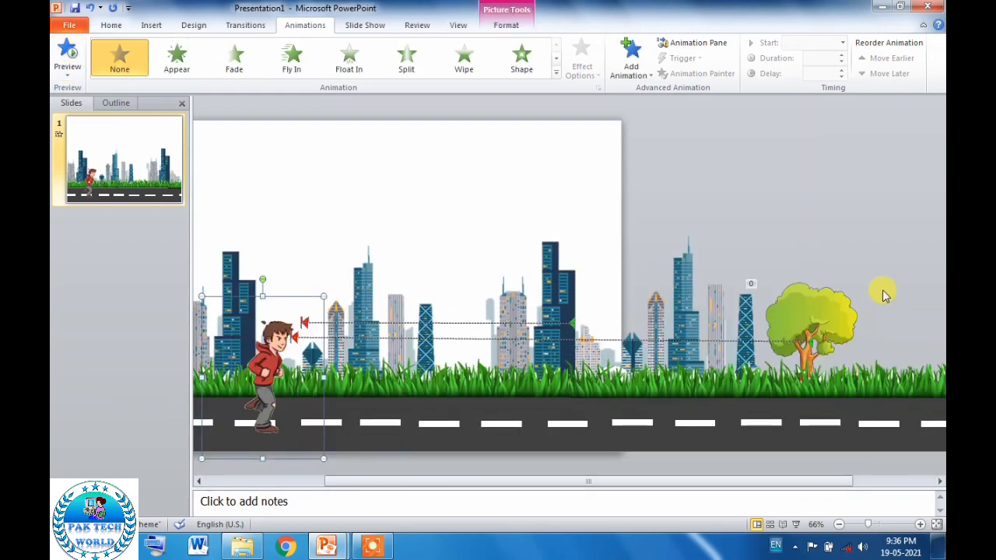
left_click(834, 342)
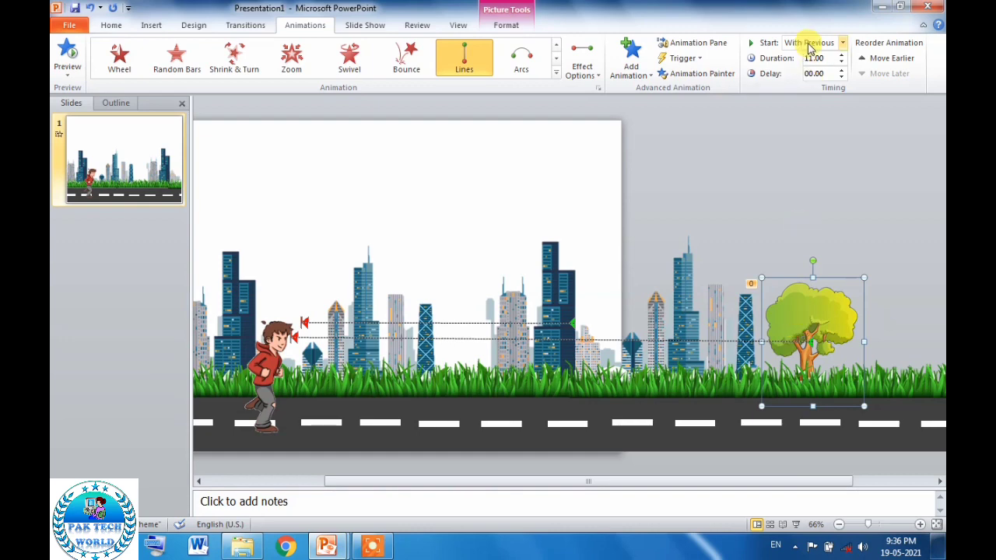
Set the tree's motion path duration to 8 seconds
double_click(811, 342)
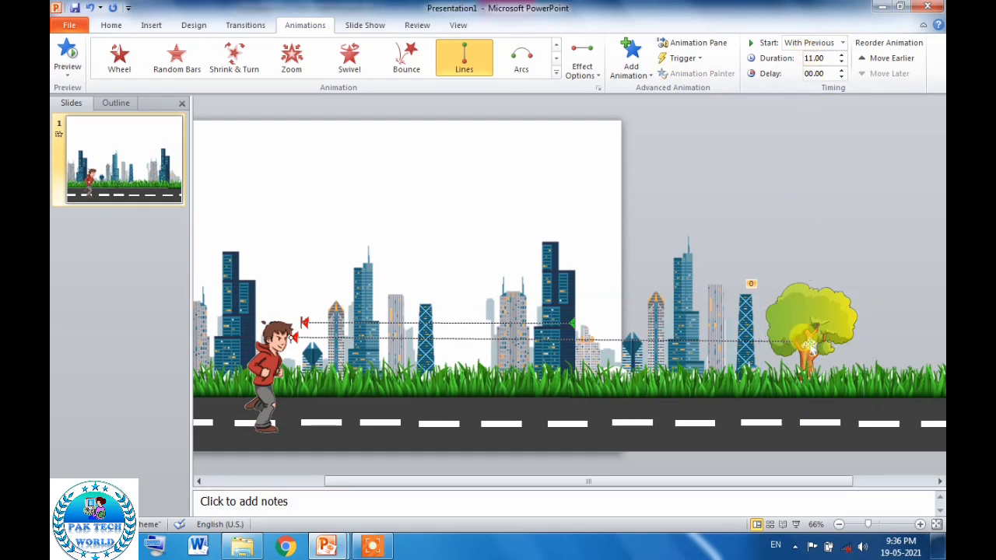
left_click(366, 161)
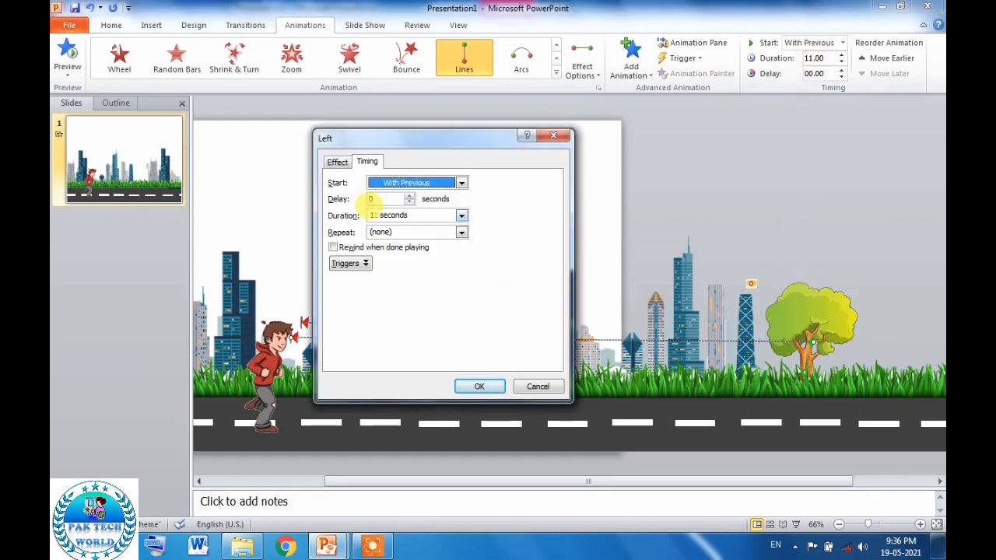
left_click(360, 218)
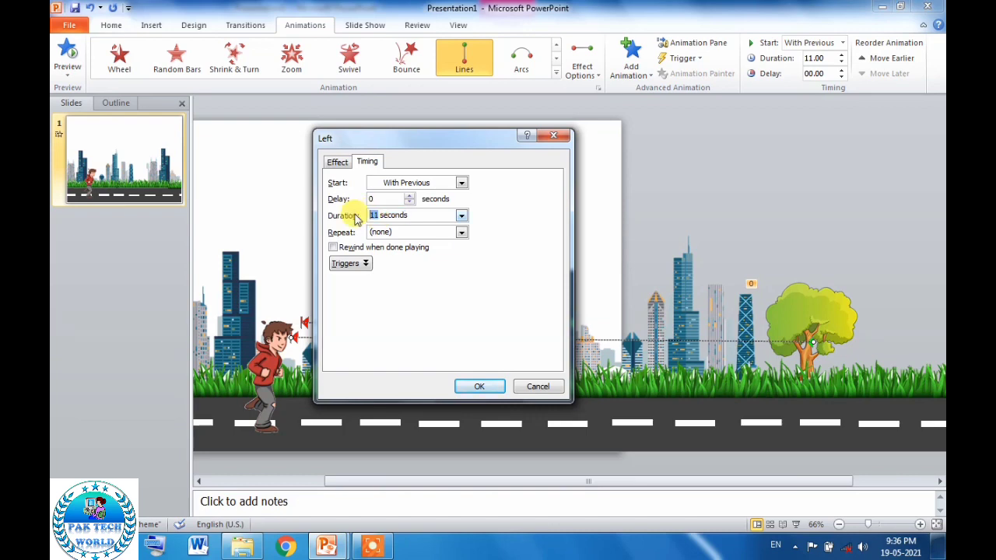
type("8")
left_click(478, 386)
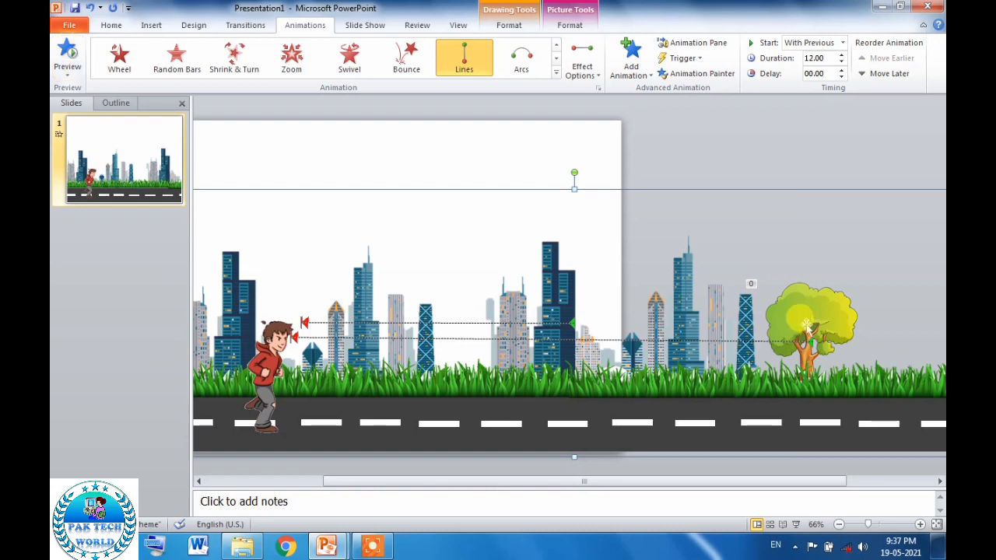
Change the tree's motion duration to 18 seconds and preview the scene
double_click(809, 341)
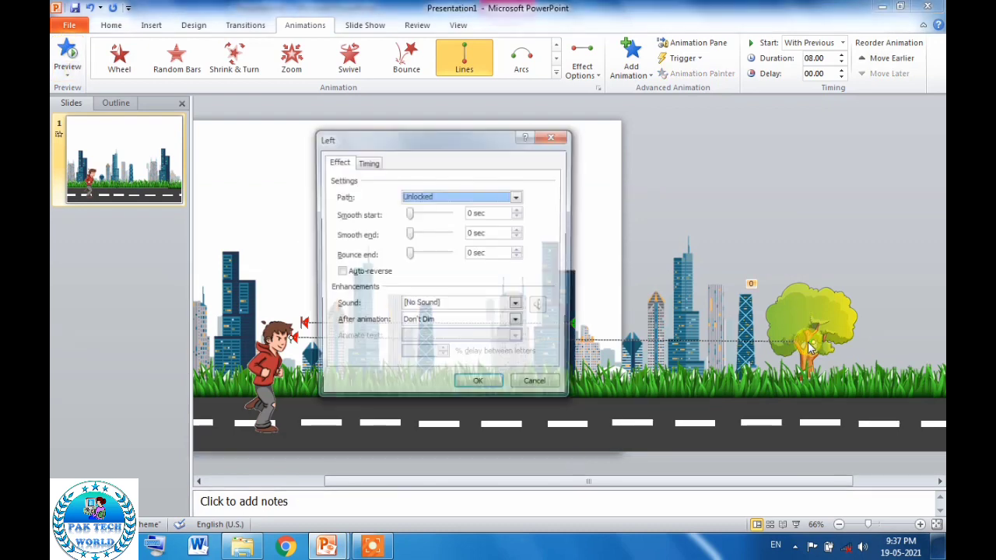
left_click(366, 162)
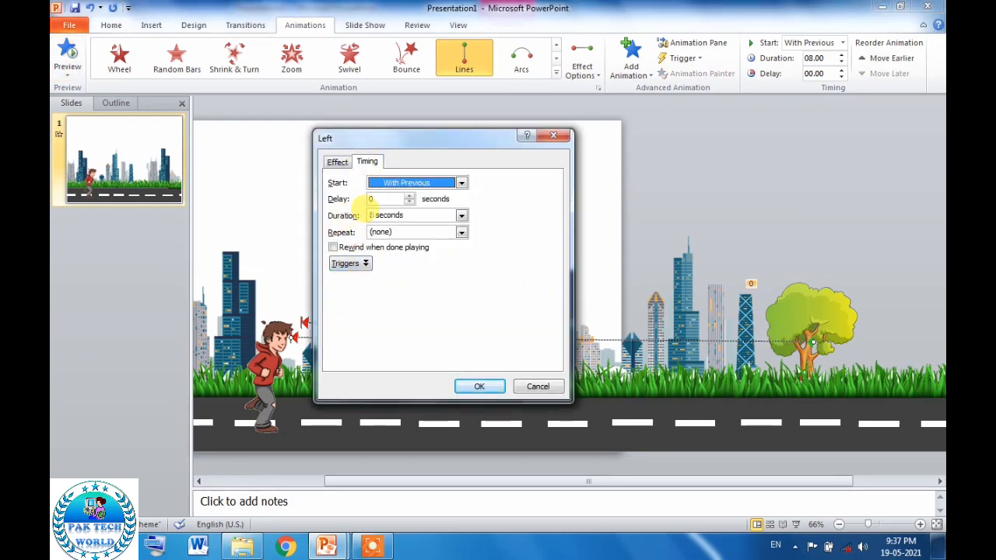
key("Tab")
key("Tab")
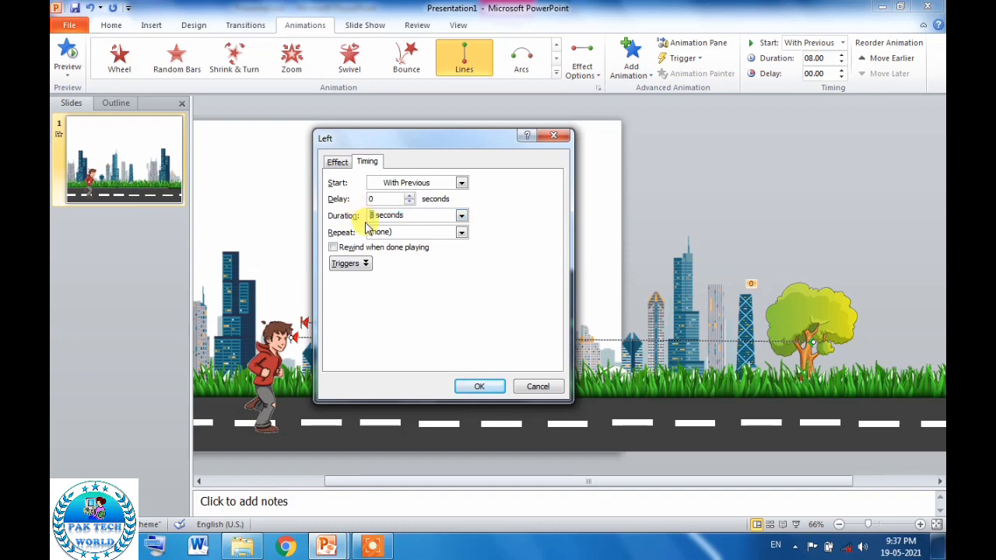
type("8")
left_click(472, 392)
left_click(70, 61)
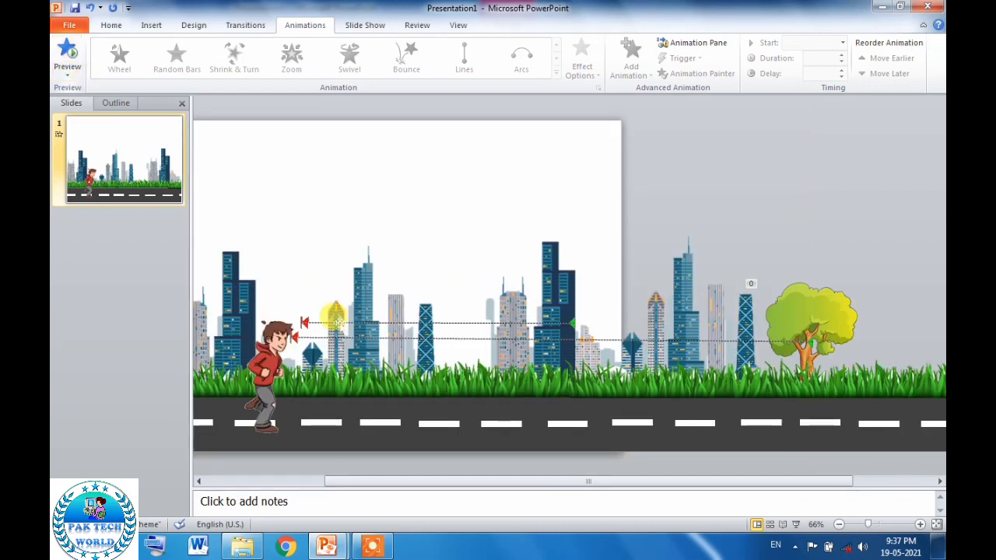
Check the boy picture's Lines motion path, deselect it, and bring up the Insert commands
left_click_drag(560, 482, 500, 467)
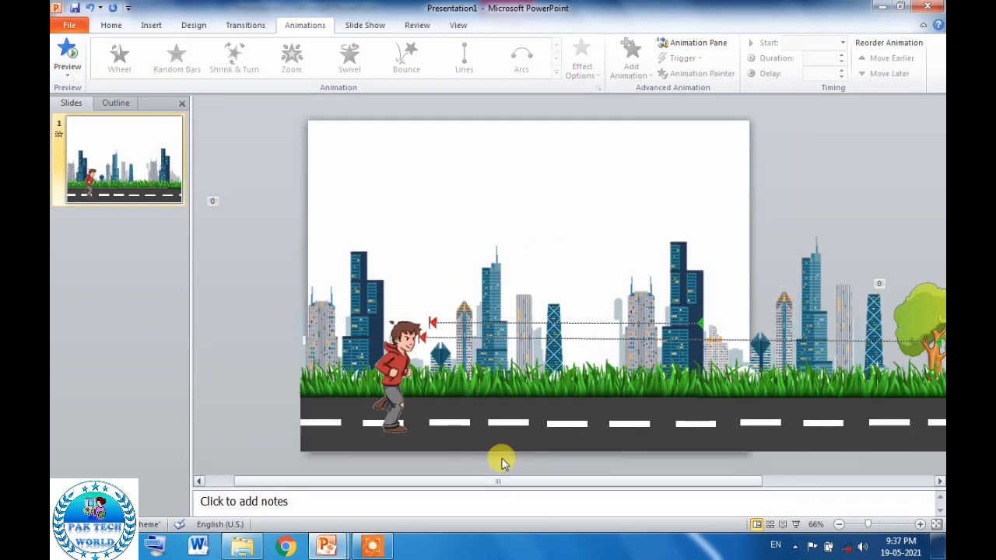
left_click(236, 344)
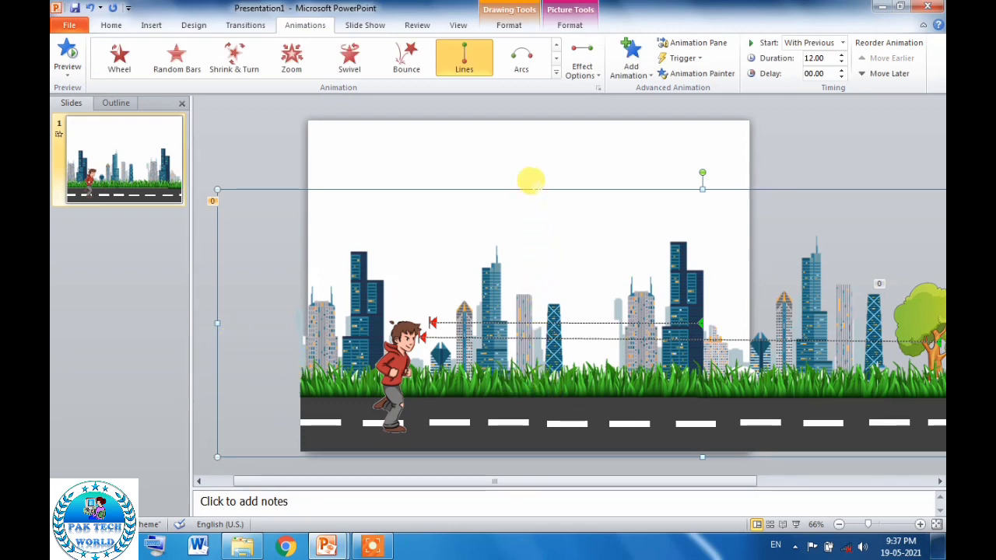
left_click(279, 172)
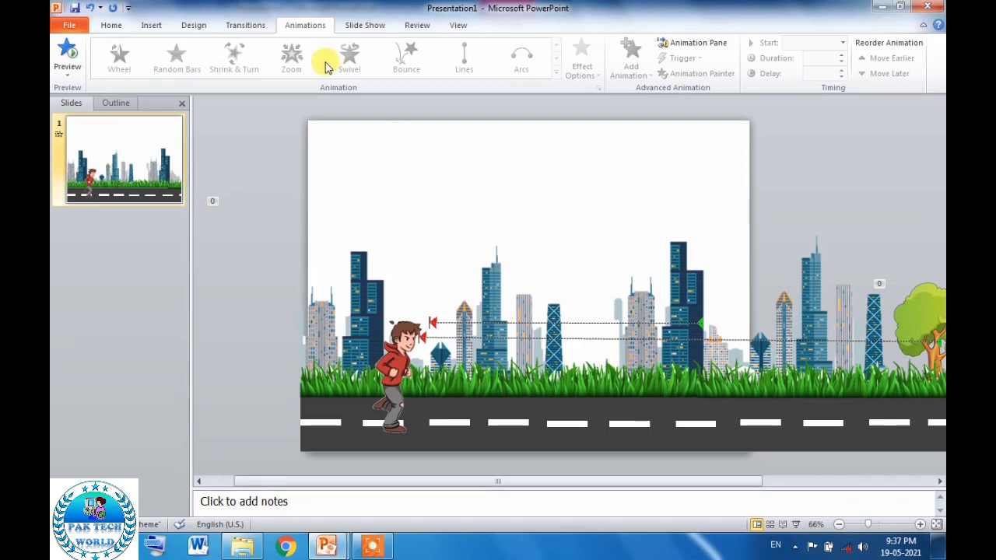
left_click(155, 25)
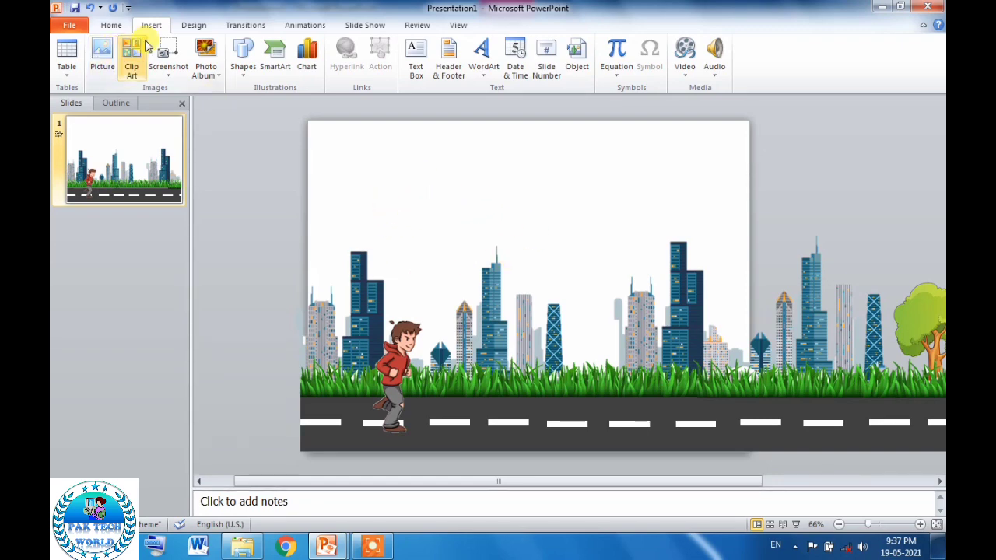
Draw a rectangle over the whole slide and send it backward twice behind the city and boy
left_click(242, 69)
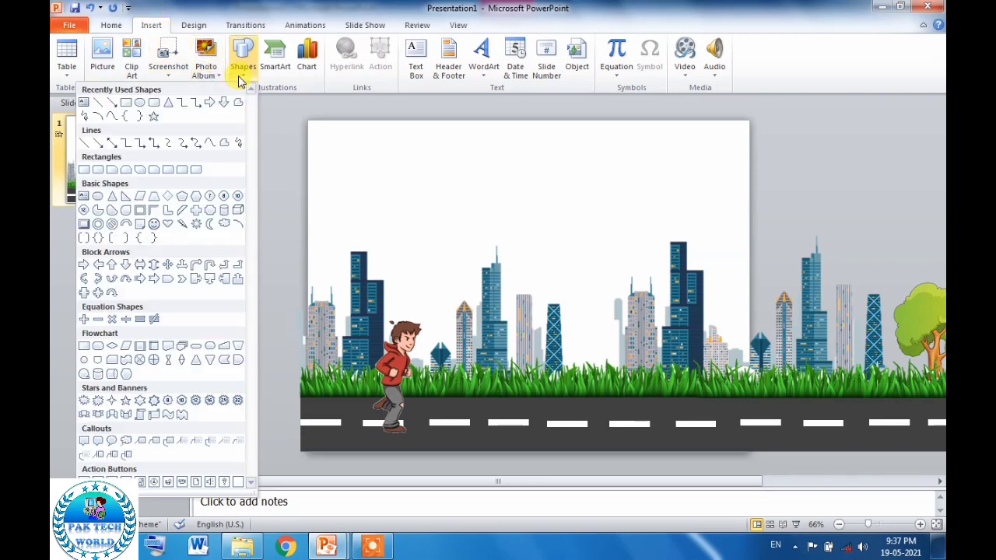
left_click(126, 103)
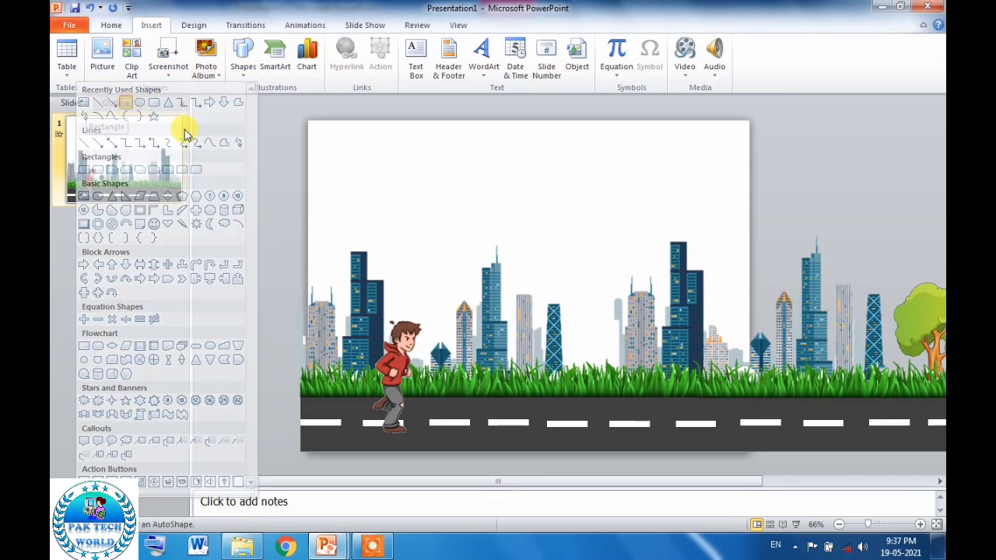
left_click_drag(307, 119, 745, 439)
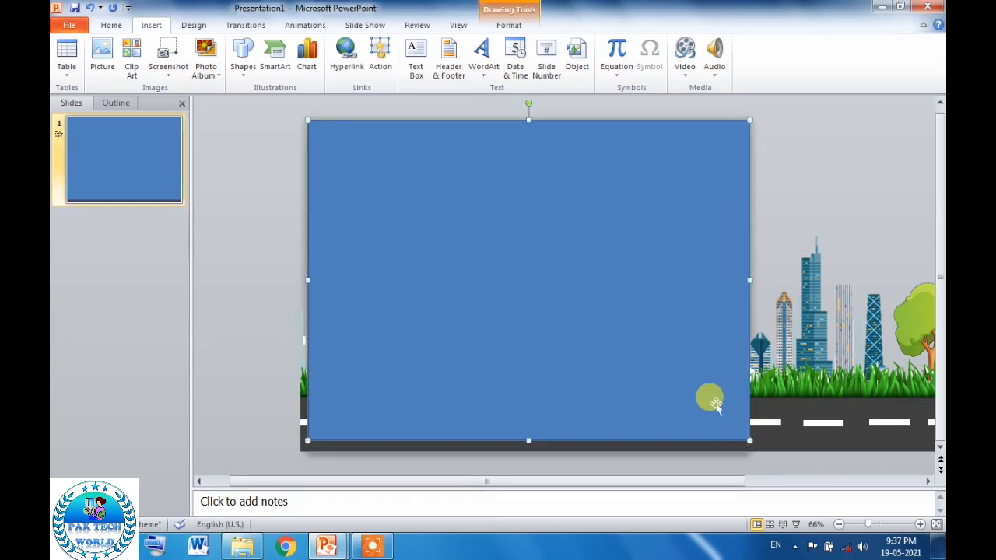
left_click(507, 27)
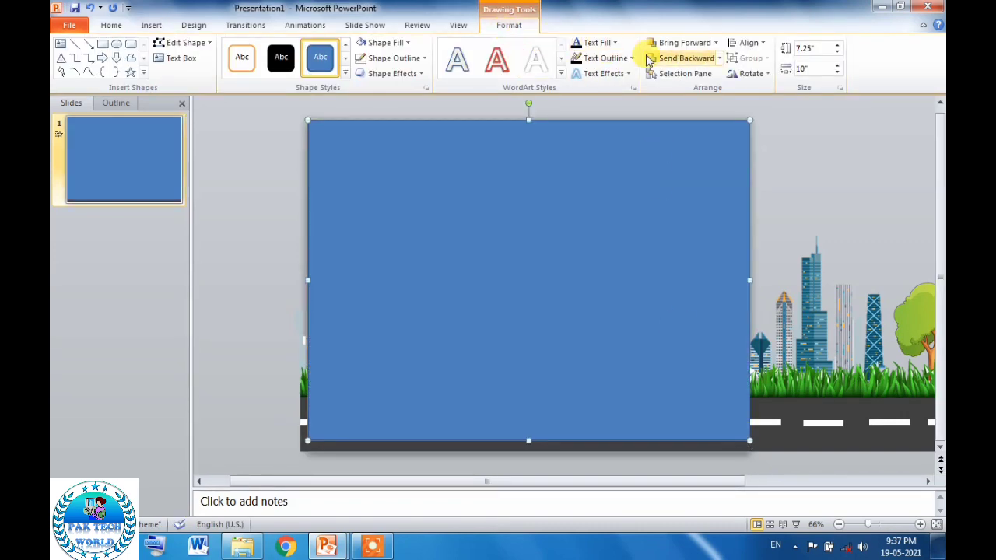
left_click(661, 60)
left_click(669, 62)
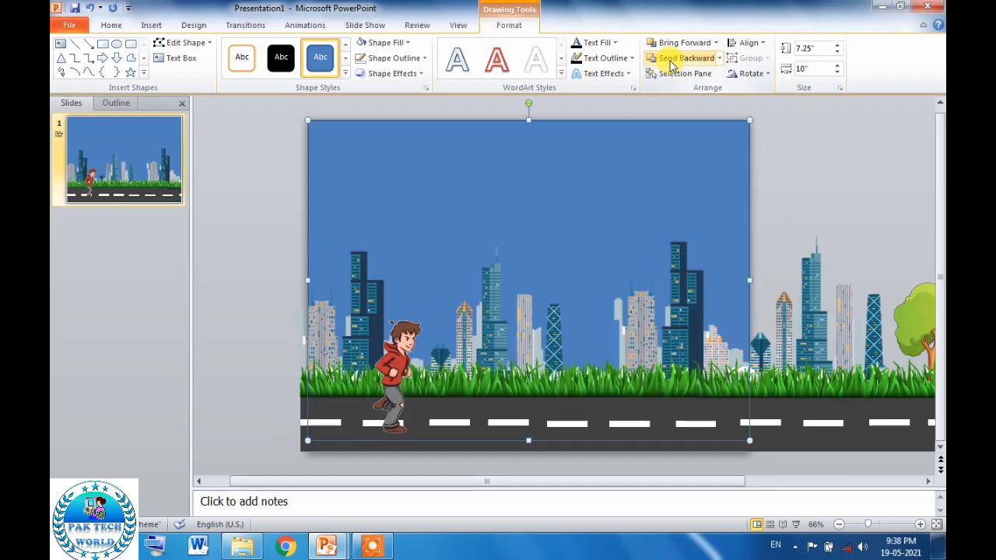
Remove the rectangle's outline and bring up its Format Shape settings
left_click(410, 58)
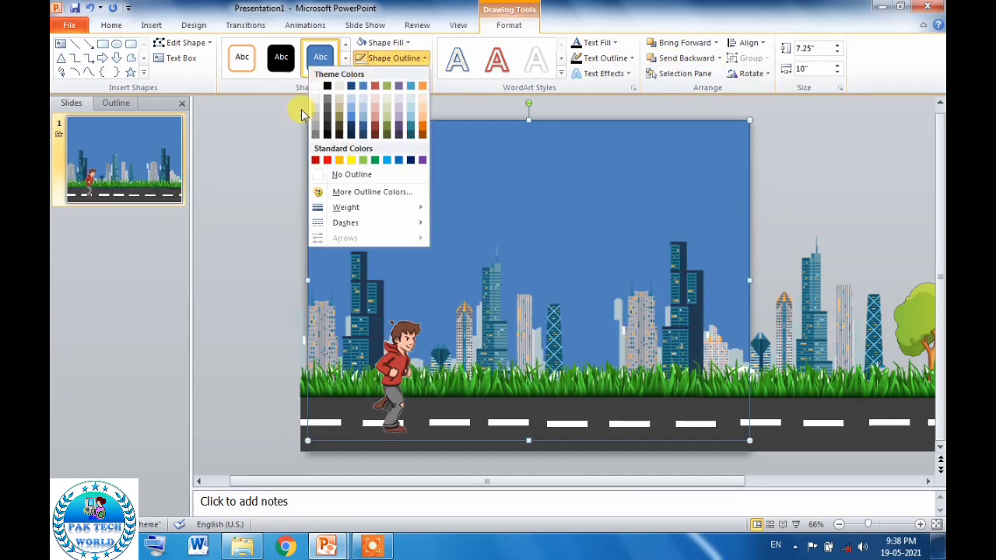
left_click(346, 174)
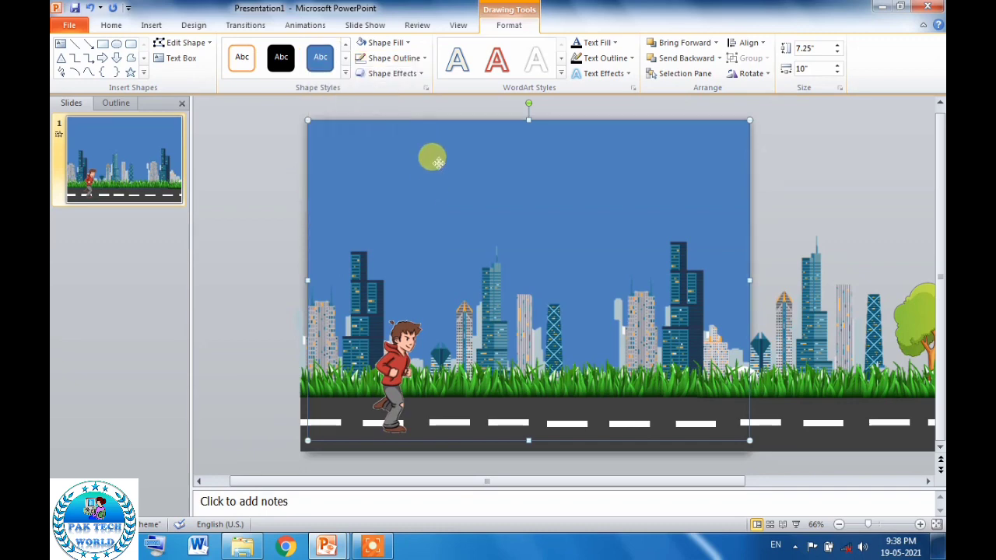
right_click(438, 162)
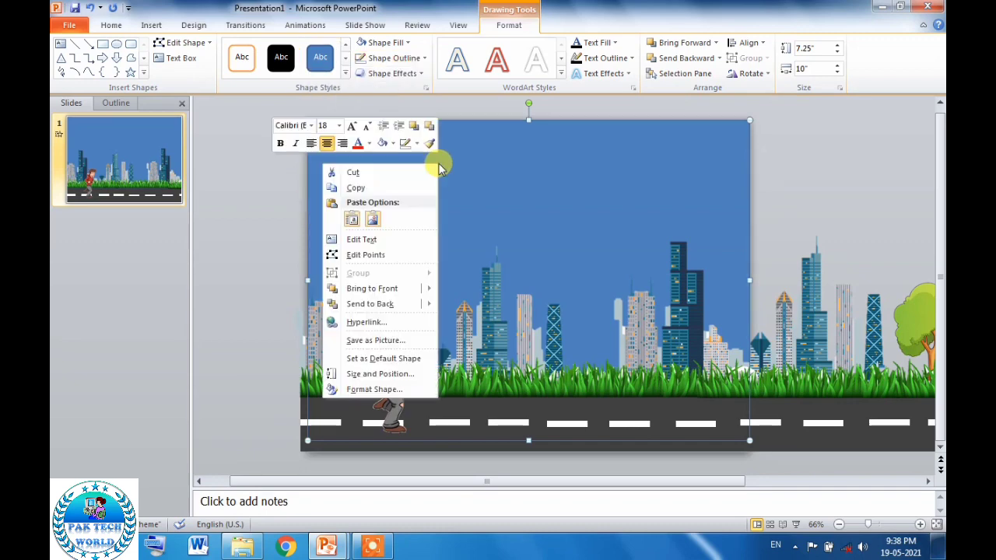
left_click(376, 390)
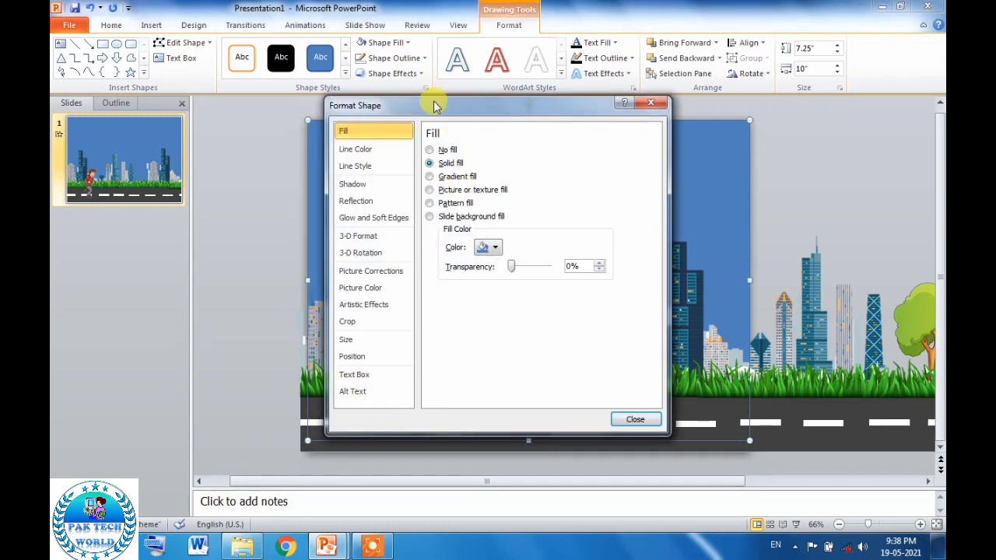
Give the sky rectangle a light-blue linear gradient fill at 90°, then close Format Shape
left_click_drag(436, 105, 705, 98)
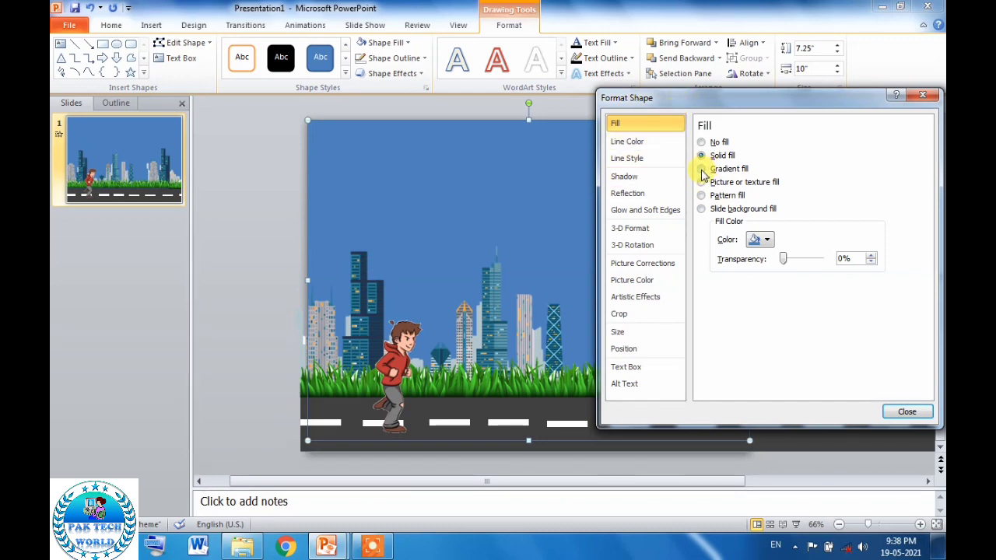
left_click(702, 169)
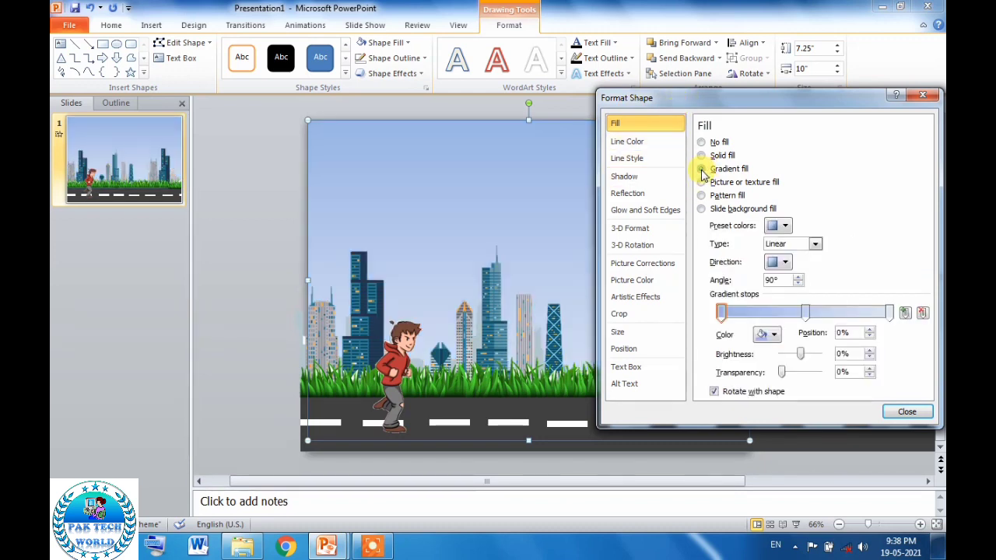
mouse_move(672, 104)
left_mouse_down()
mouse_move(722, 73)
mouse_move(569, 66)
left_mouse_up()
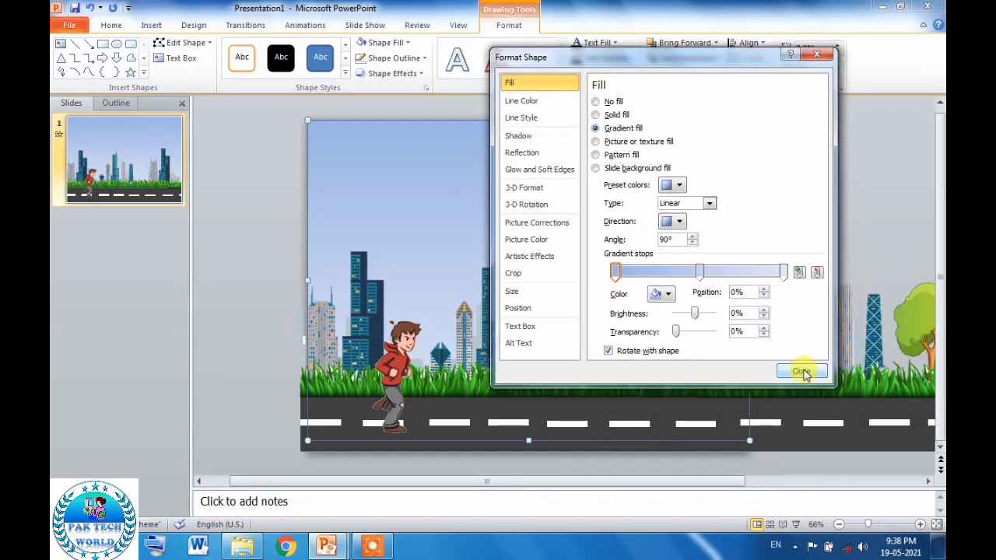
left_click(801, 374)
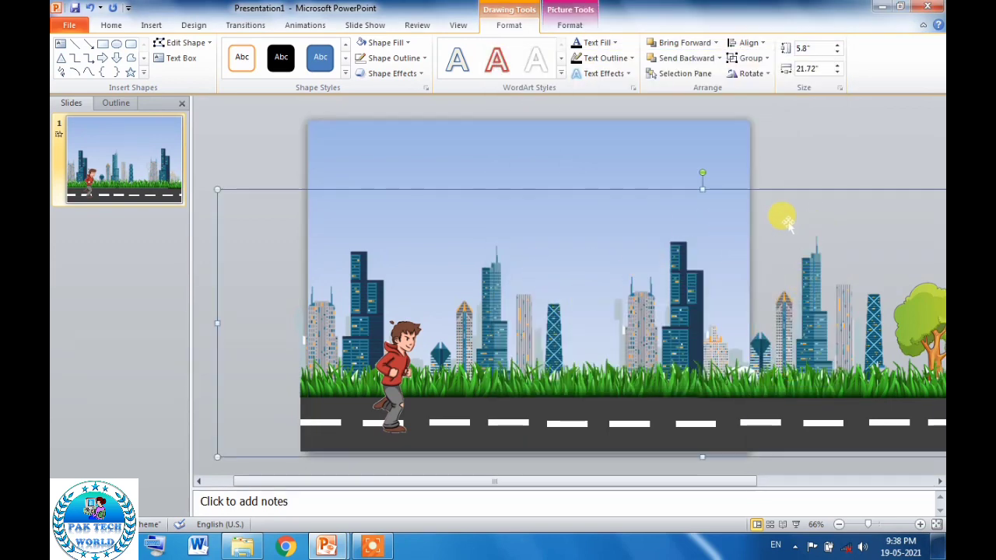
left_click(273, 204)
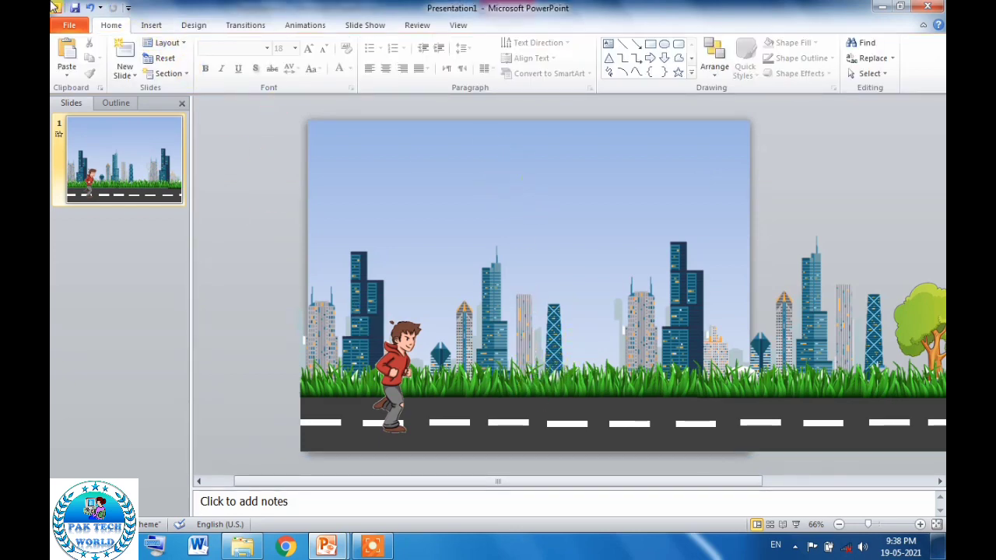
Draw a small oval circle in the sky above the buildings as the sun
left_click(152, 25)
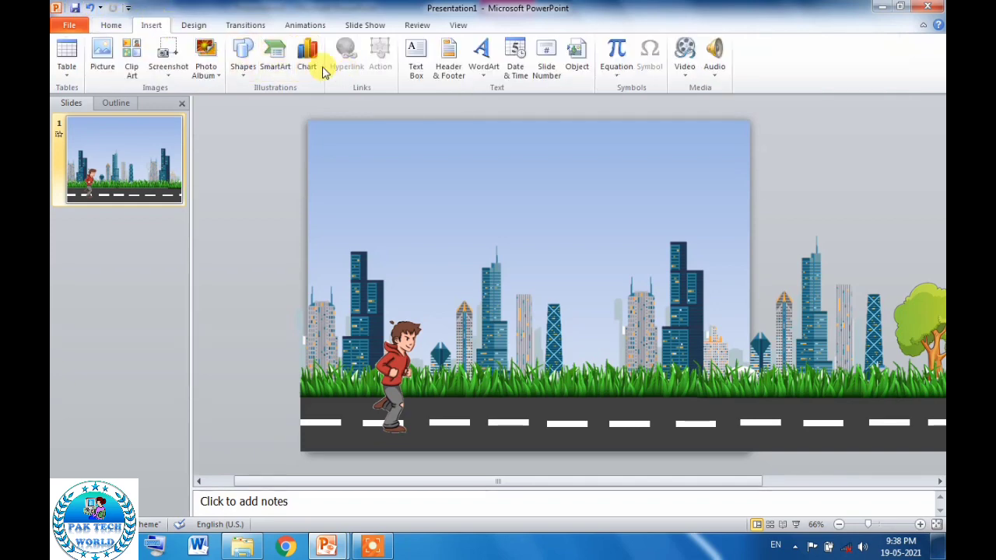
left_click(241, 61)
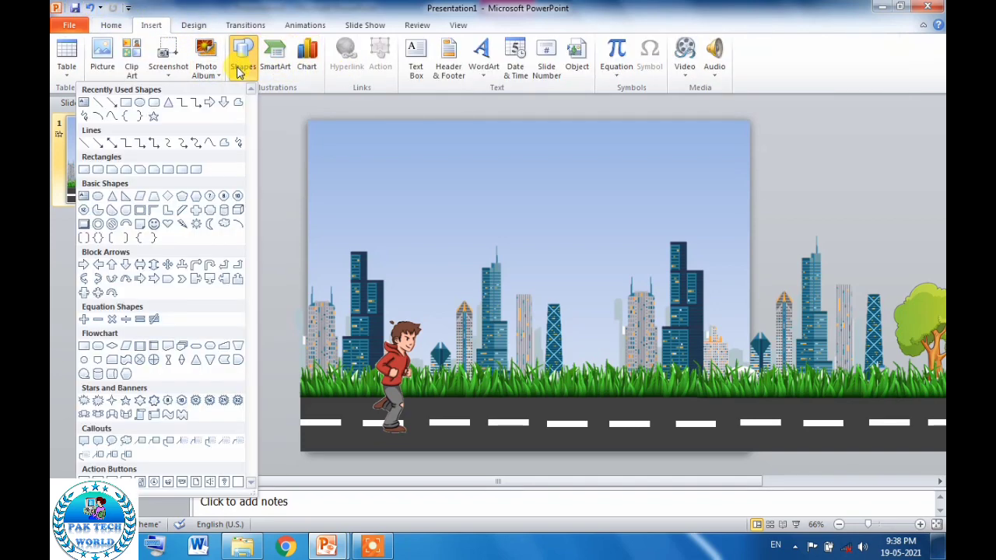
left_click(139, 104)
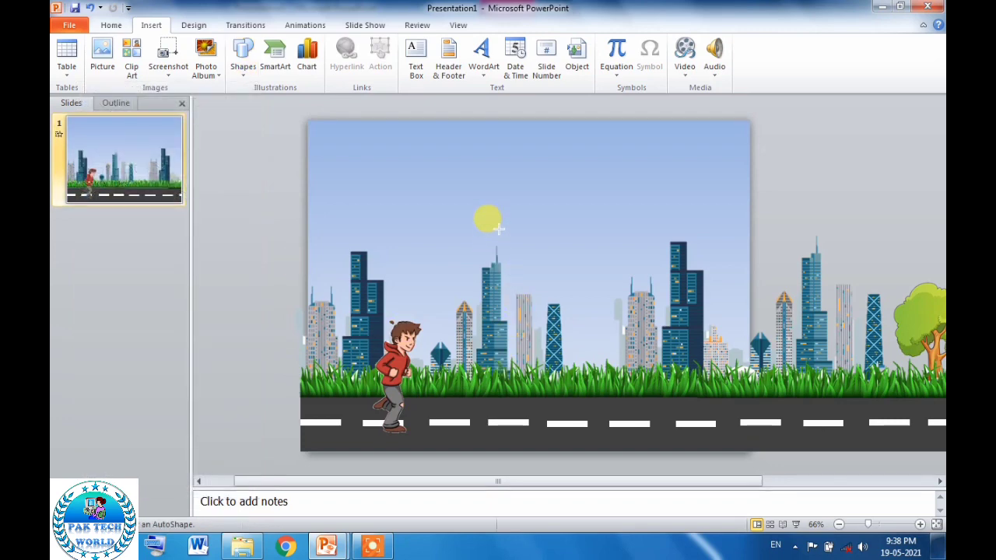
mouse_move(487, 194)
left_mouse_down()
mouse_move(535, 259)
mouse_move(543, 249)
left_mouse_up()
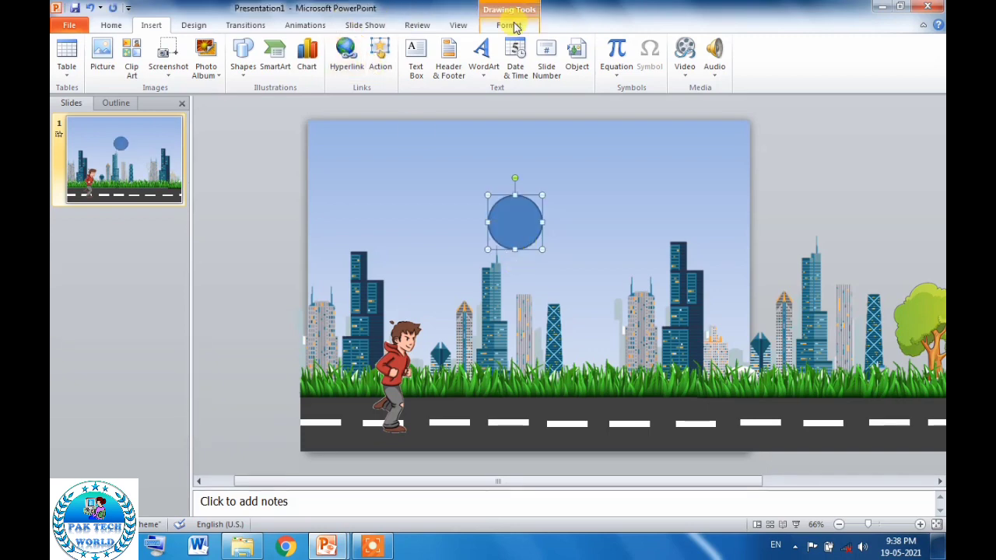
Remove the circle's outline, fill it orange, and bring up its Format Shape settings
left_click(510, 25)
left_click(380, 62)
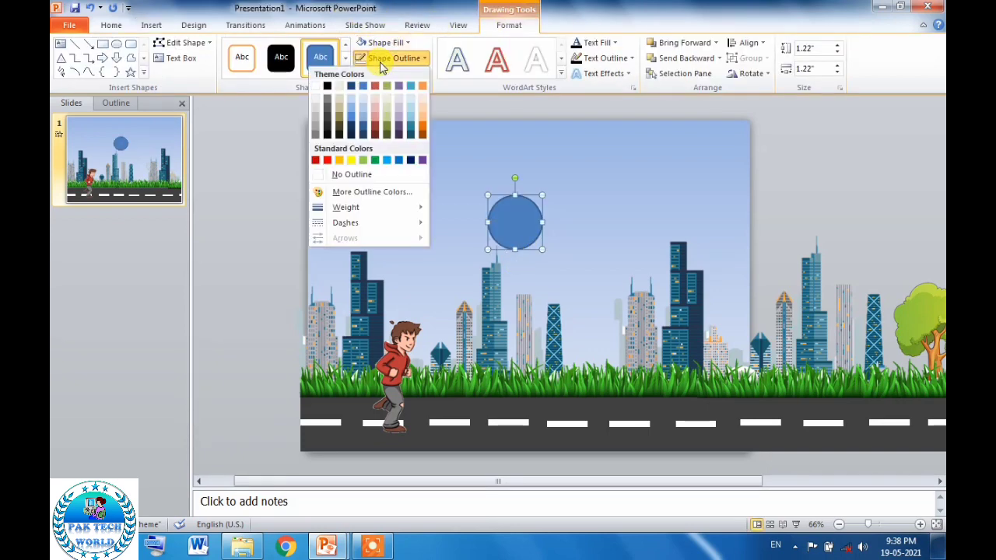
left_click(338, 175)
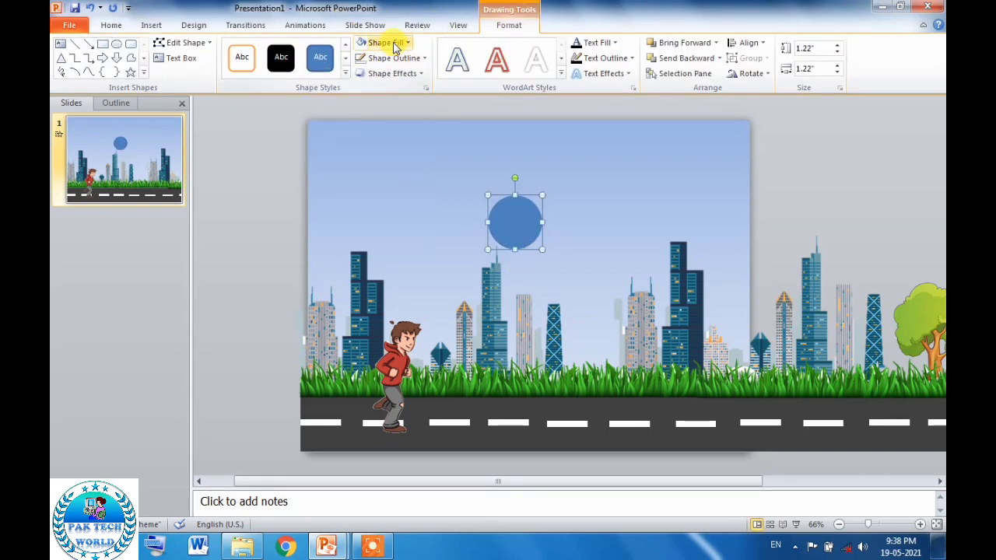
left_click(394, 47)
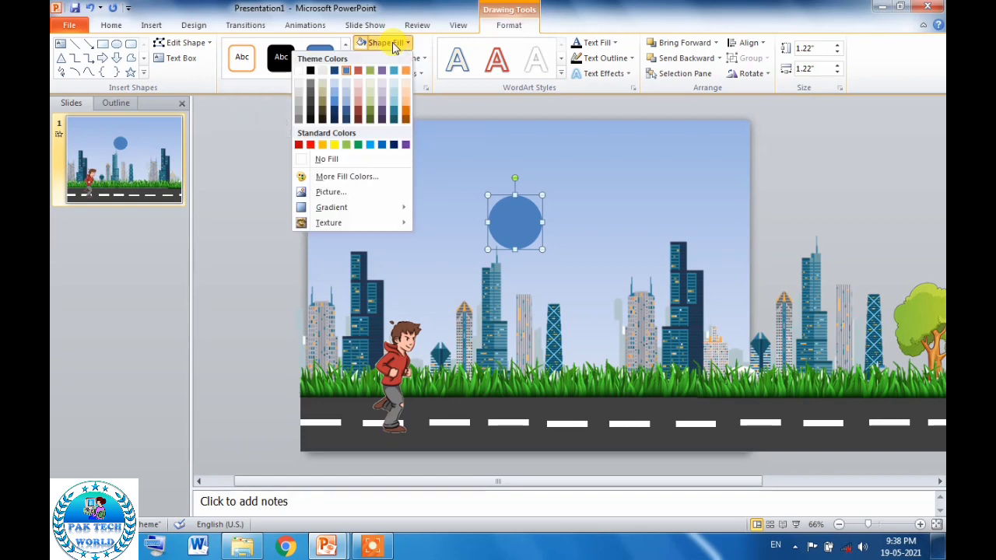
left_click(326, 147)
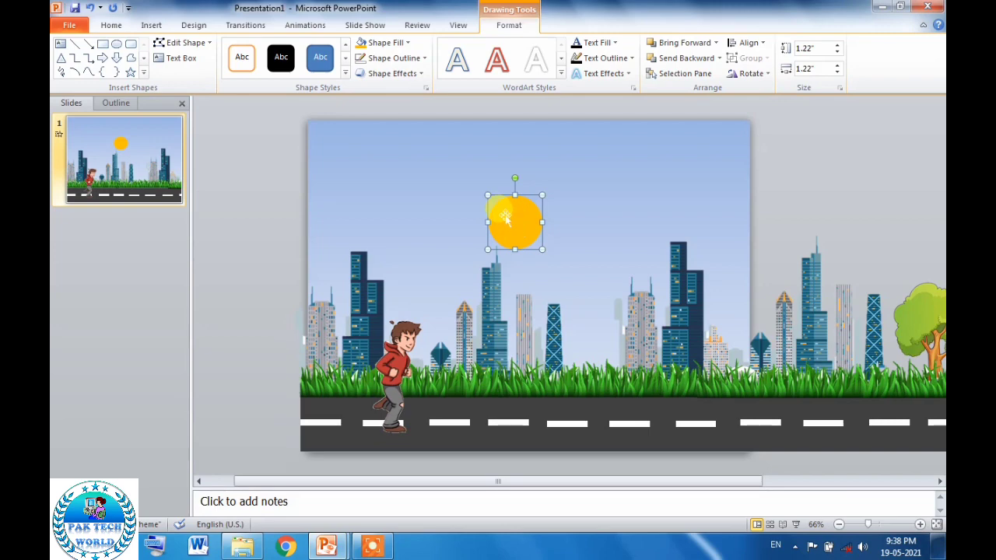
right_click(505, 219)
right_click(505, 215)
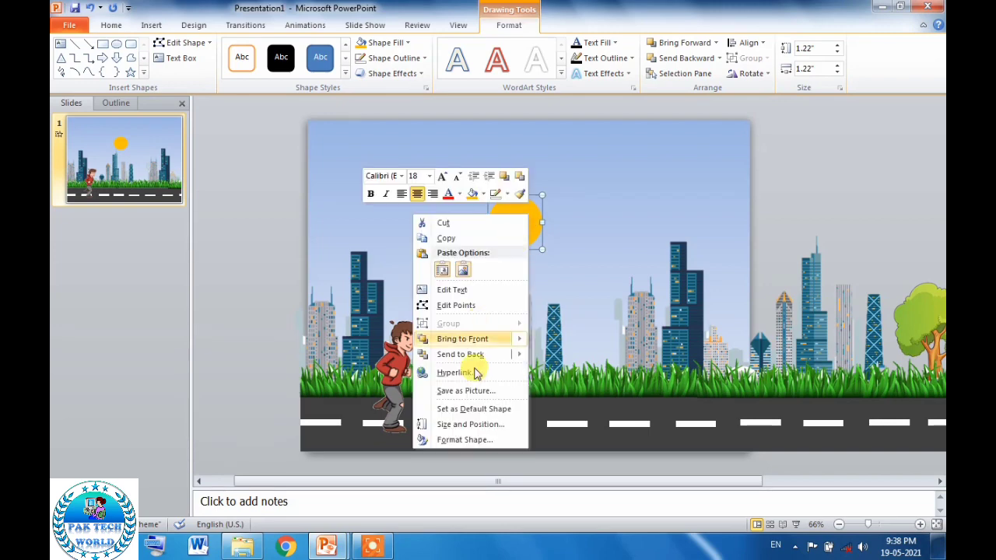
left_click(465, 440)
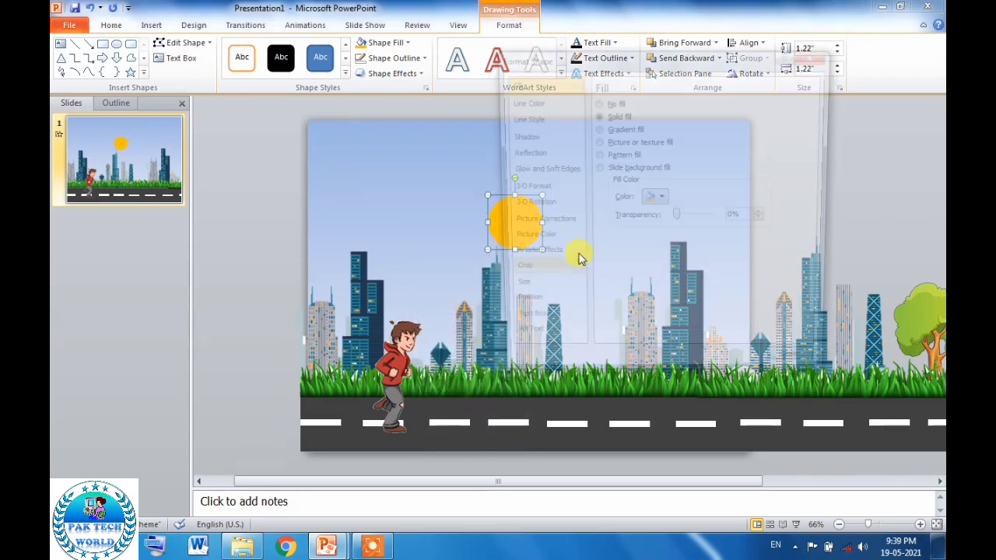
Switch the sun to a gradient fill, remove the middle stop, and color stops yellow
left_click_drag(586, 63, 656, 66)
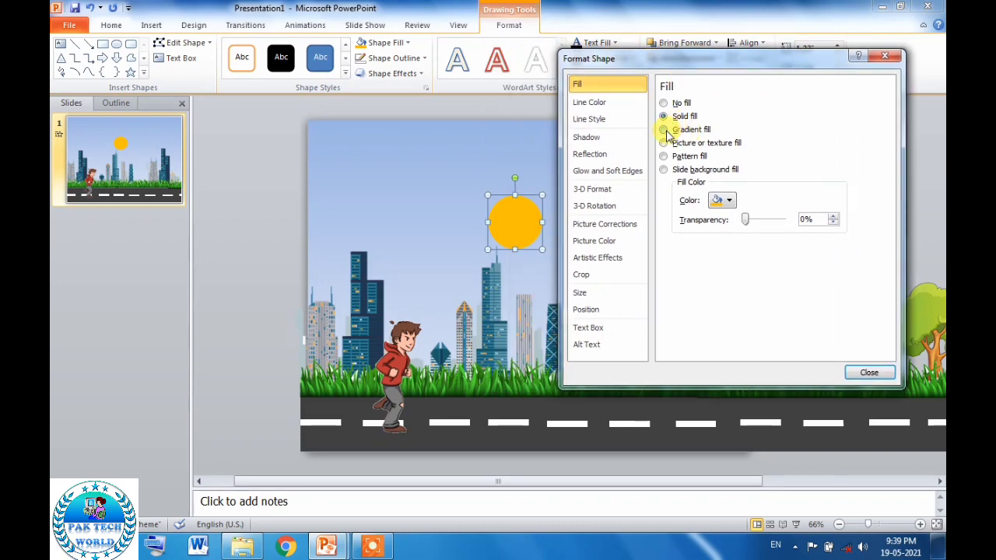
left_click(663, 130)
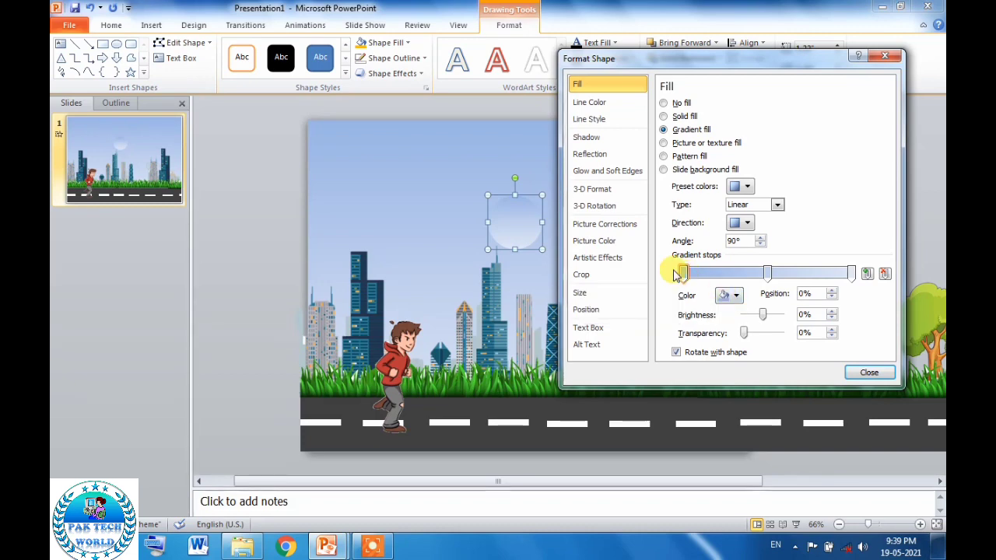
left_click(734, 297)
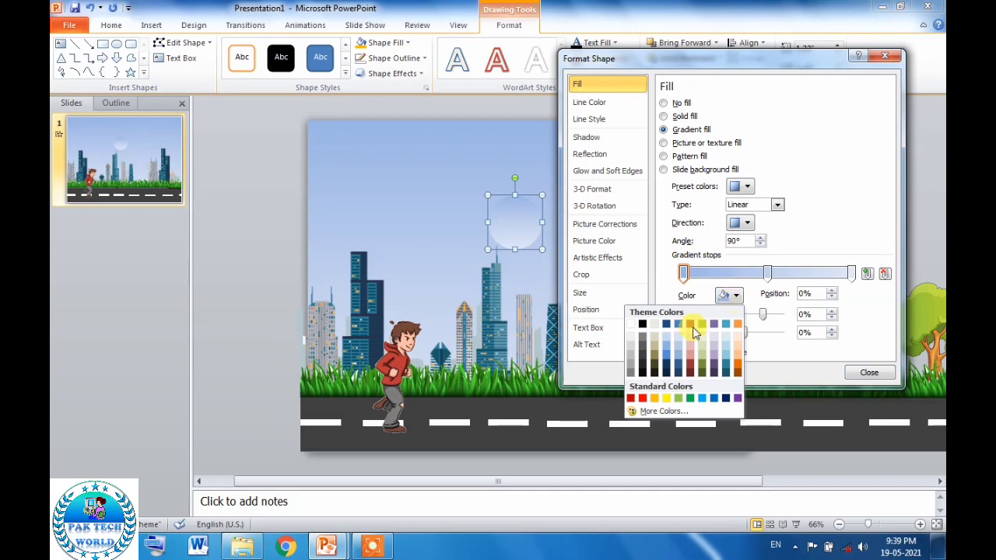
left_click(655, 400)
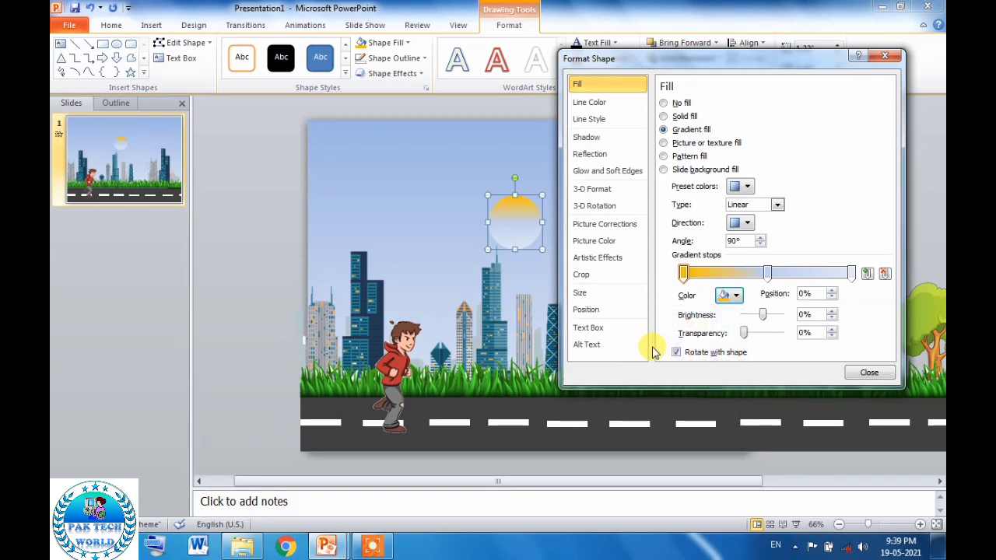
left_click(774, 276)
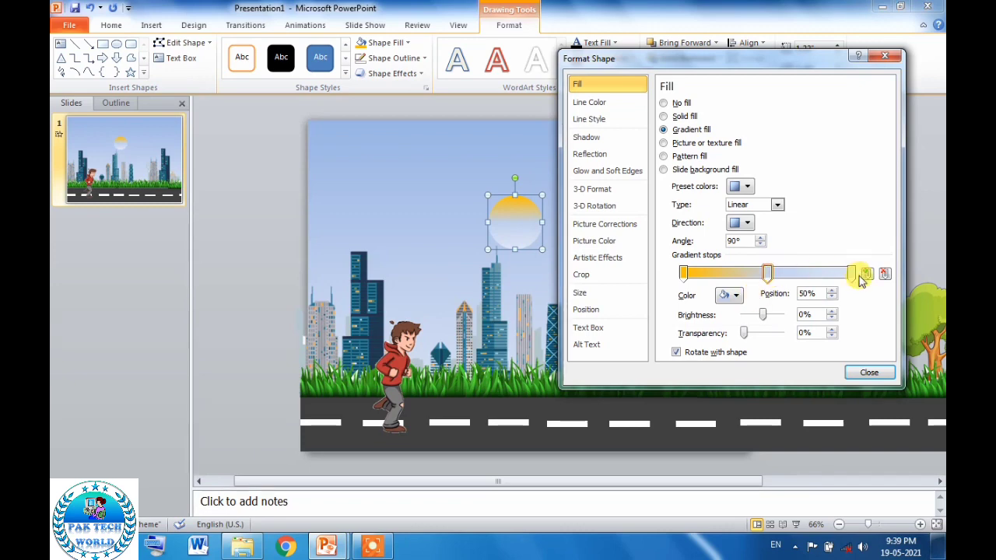
left_click(882, 273)
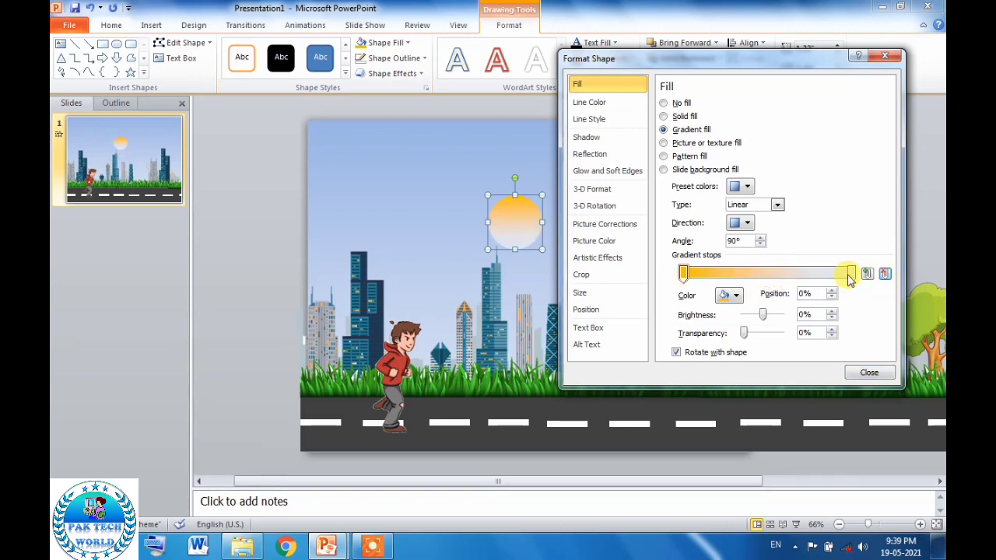
left_click(729, 299)
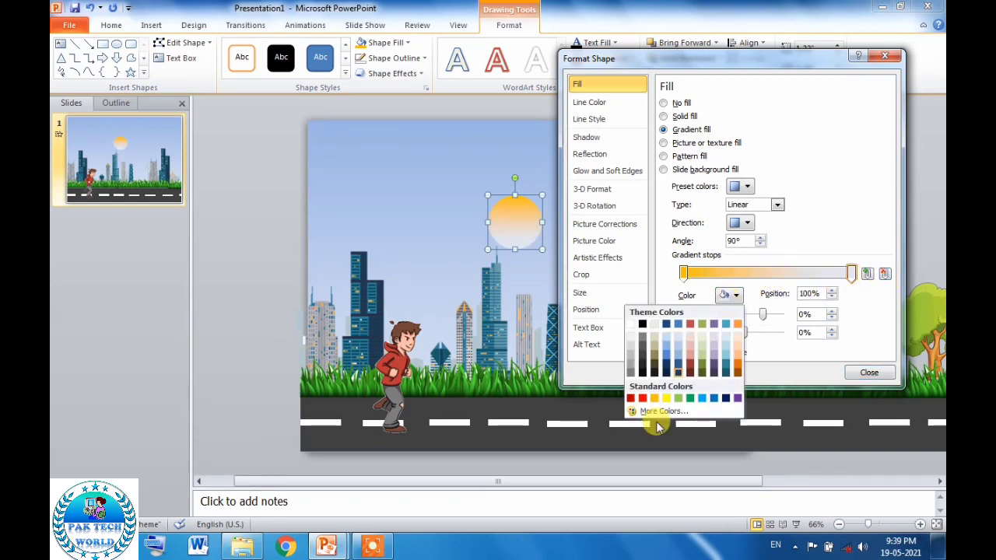
left_click(673, 399)
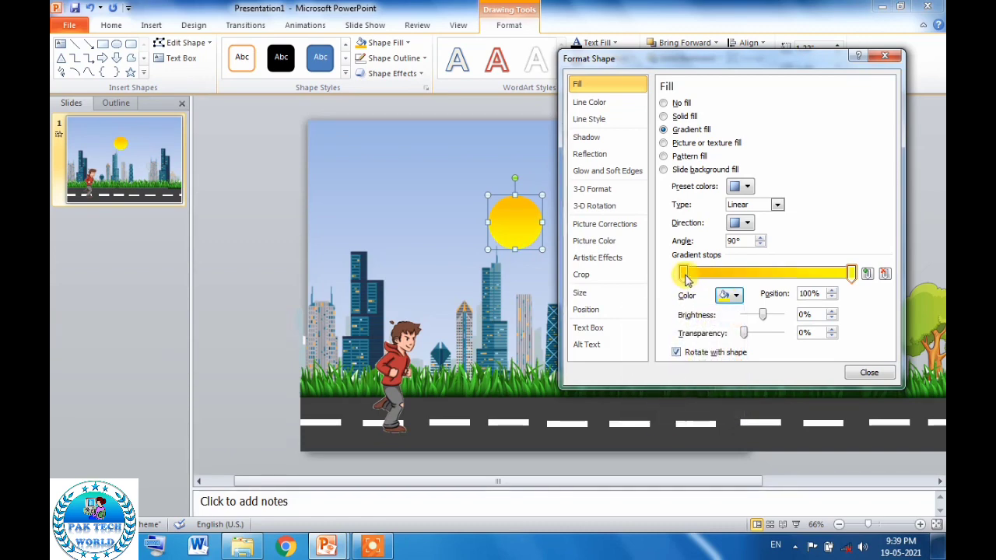
left_click_drag(685, 274, 707, 272)
Color the 12% stop a darker custom orange and remove the stop at 92%
left_click(731, 294)
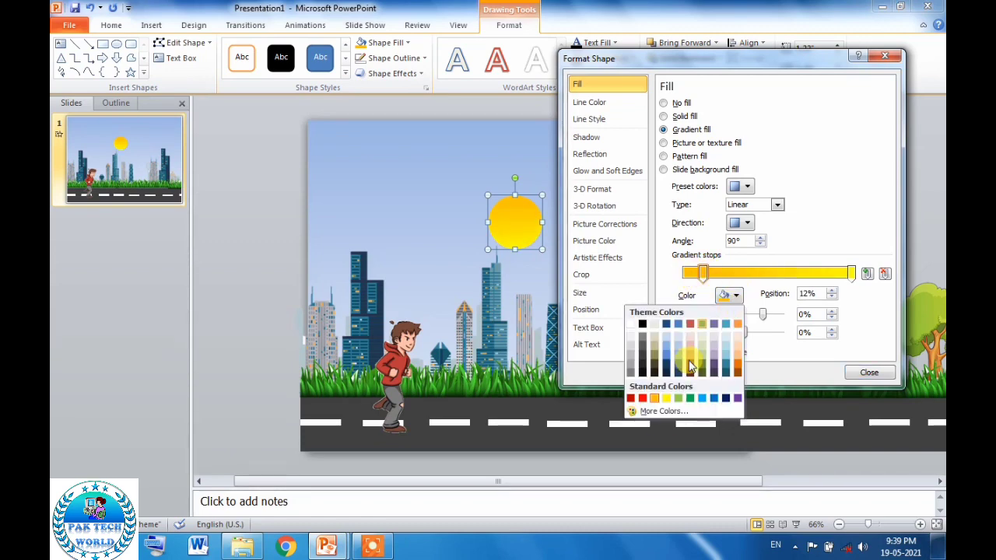
left_click(737, 355)
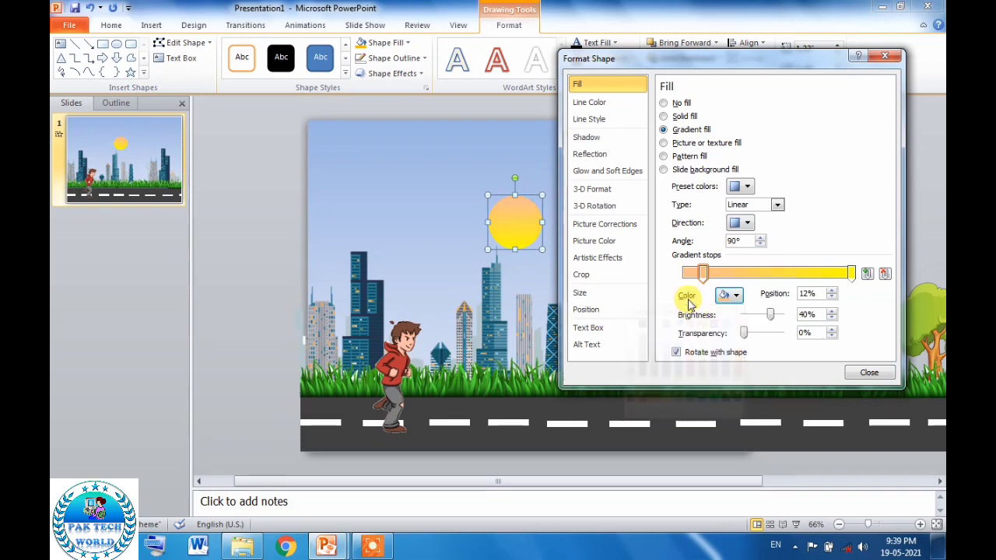
left_click(732, 295)
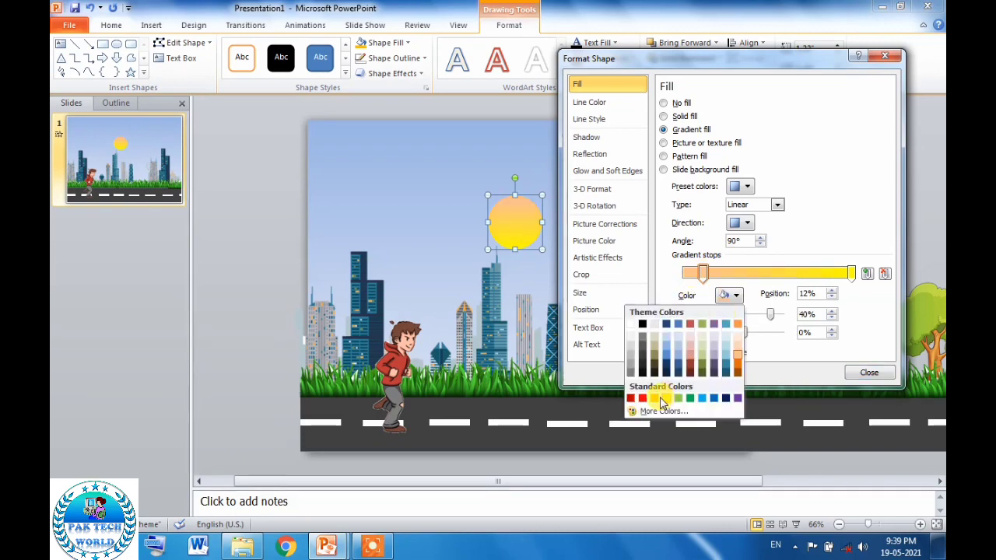
left_click(655, 399)
left_click(731, 295)
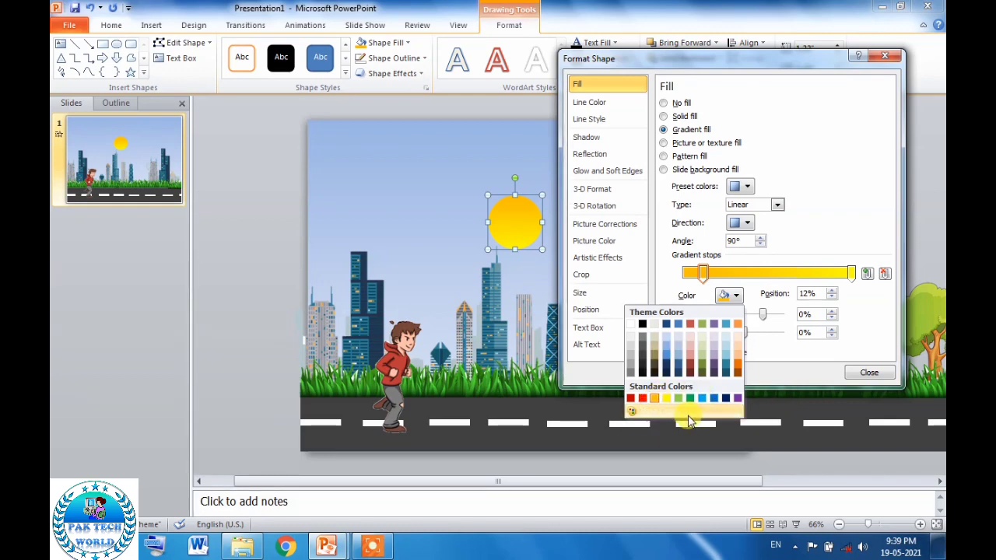
left_click(682, 419)
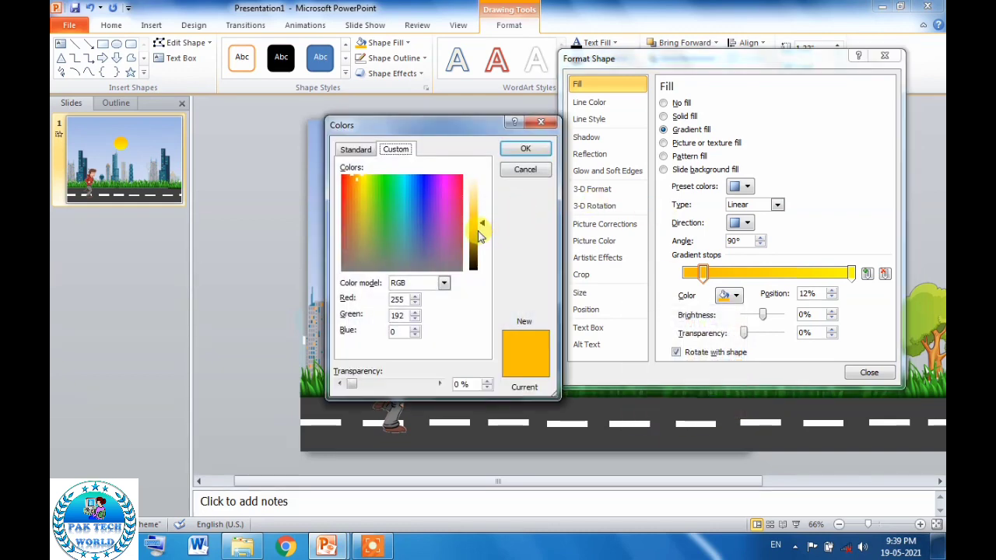
left_click(480, 236)
key("Return")
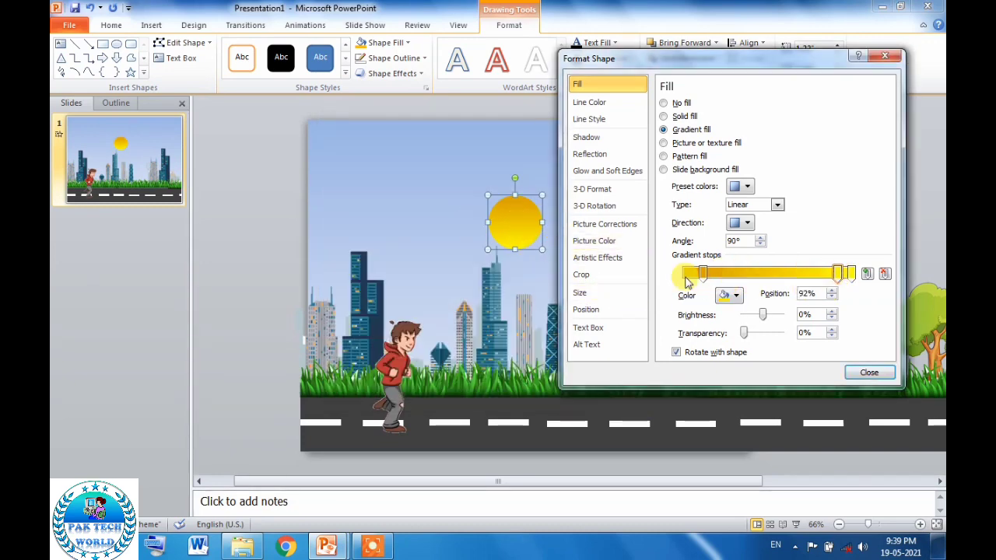
left_click(884, 273)
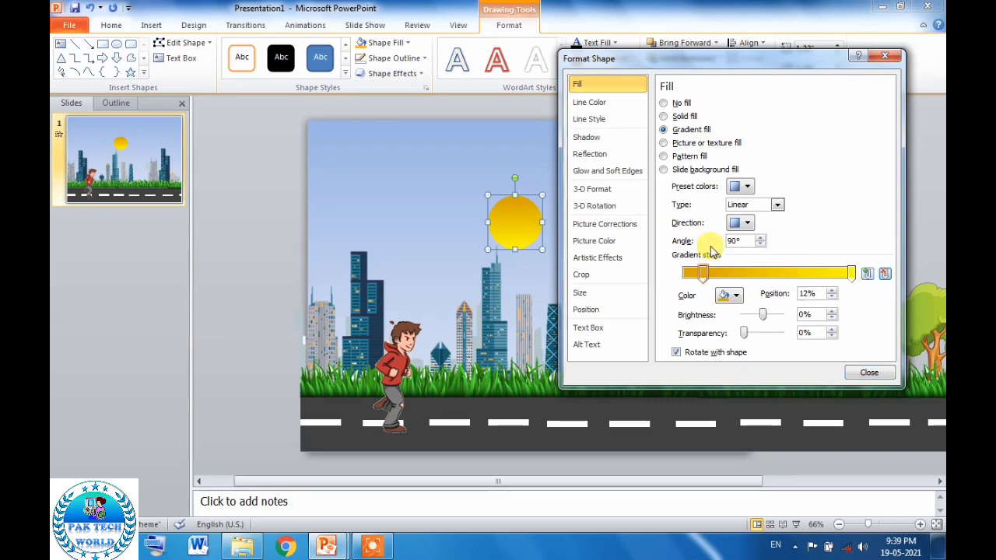
Set the gradient angle to 130° and brightness to -4%, then close the dialog
left_click(739, 223)
left_click(745, 248)
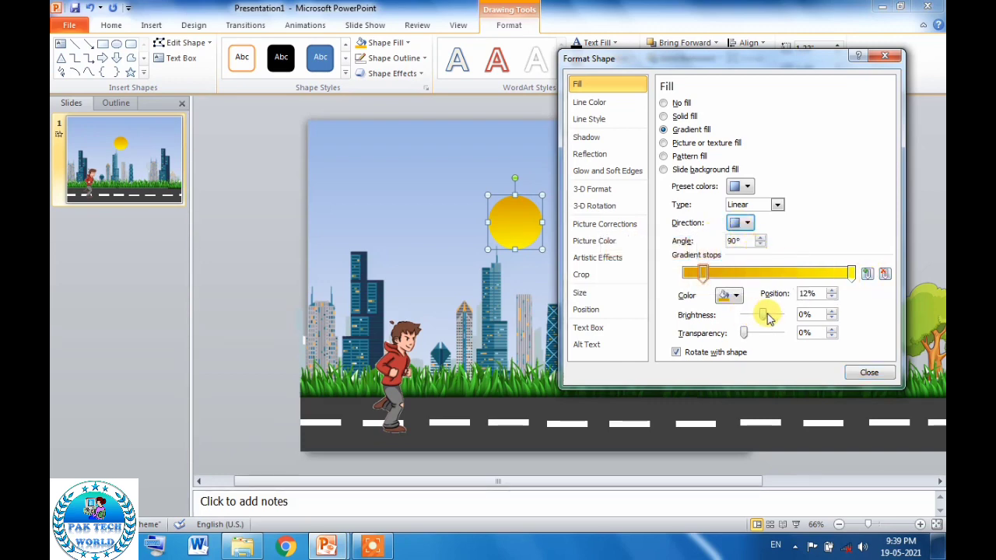
left_click(763, 238)
left_click(762, 238)
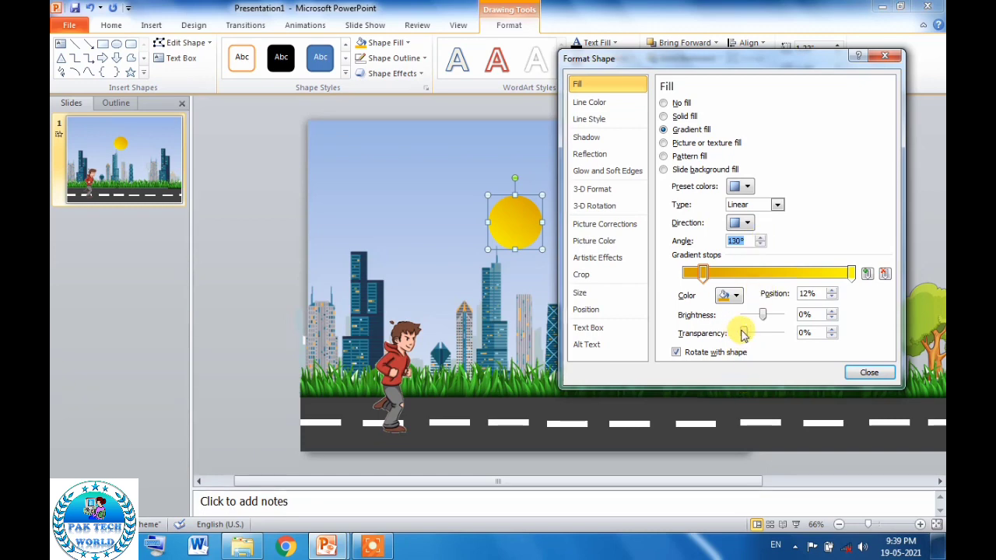
left_click_drag(762, 315, 760, 315)
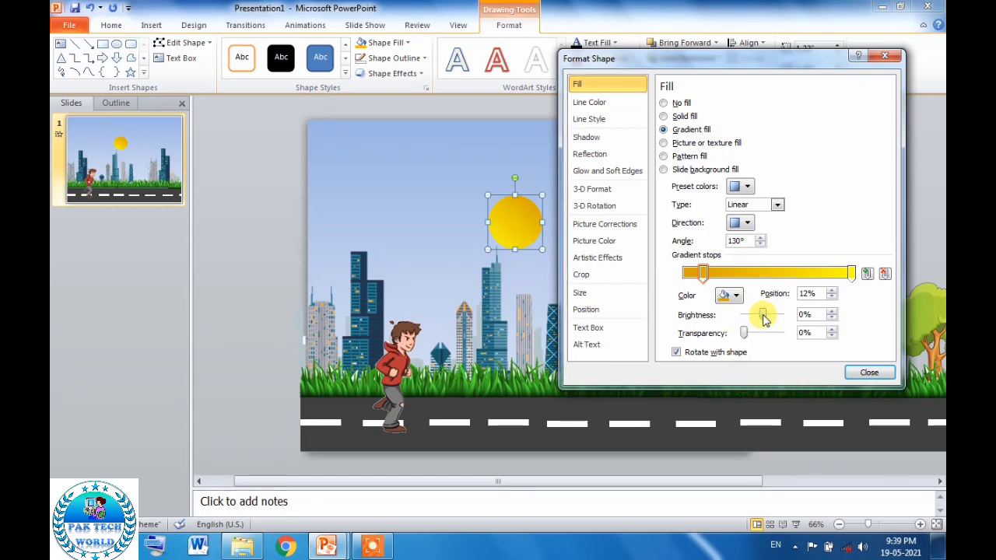
left_click(867, 375)
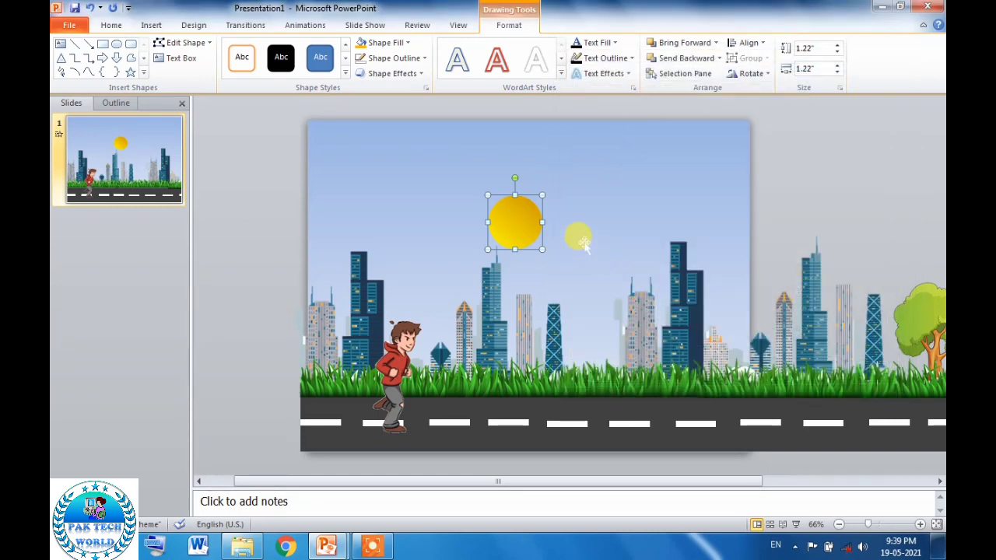
Apply the Up motion path to the sun and drag the sun down to the grass line
left_click(305, 29)
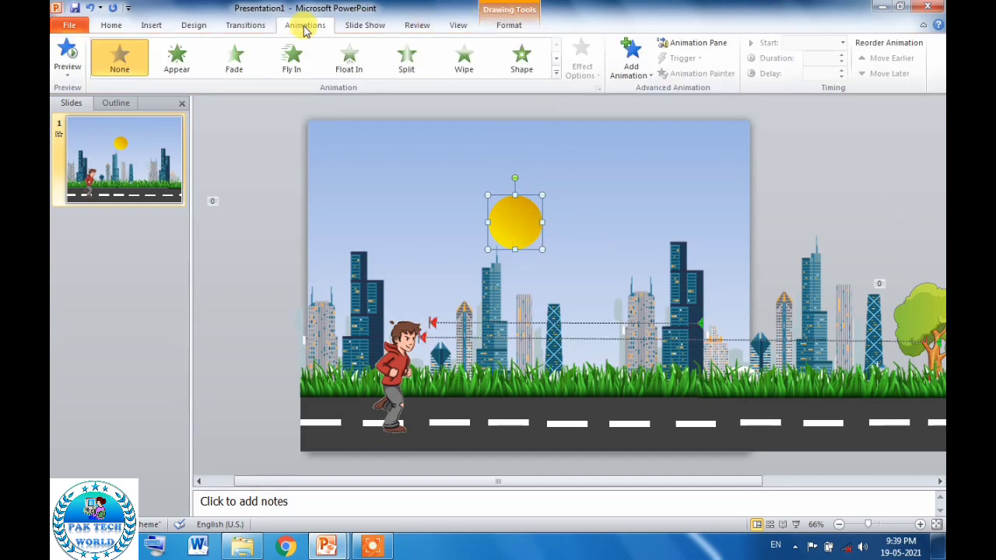
left_click(556, 72)
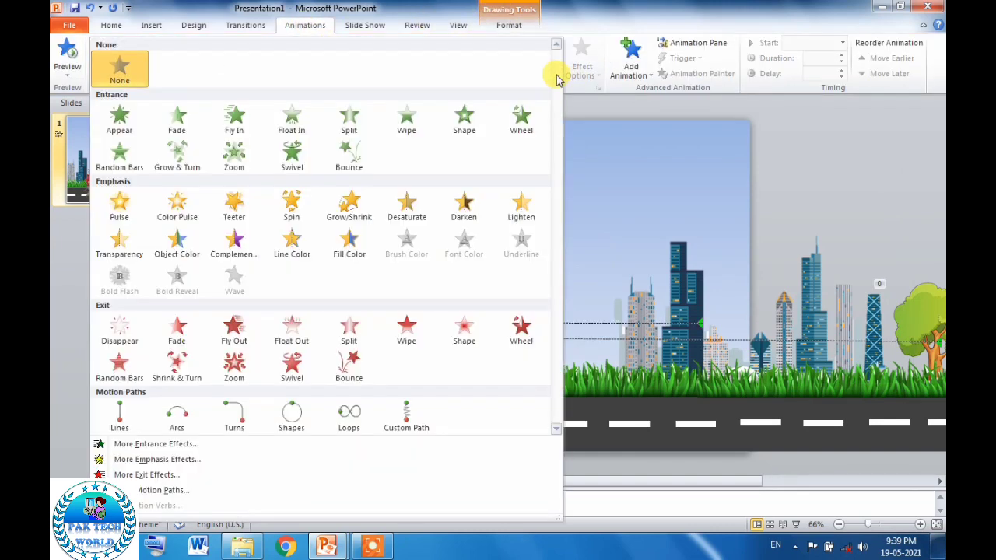
left_click(143, 491)
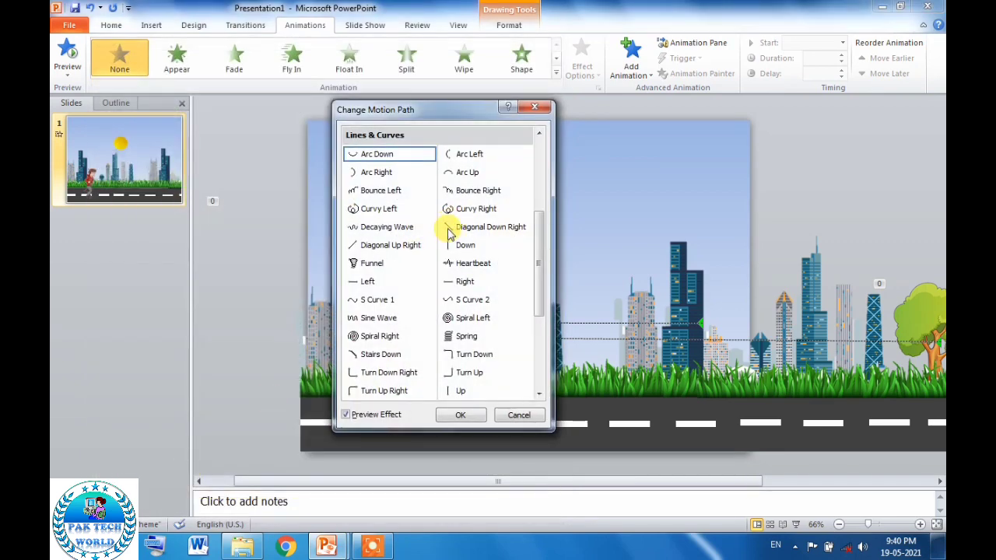
left_click(457, 392)
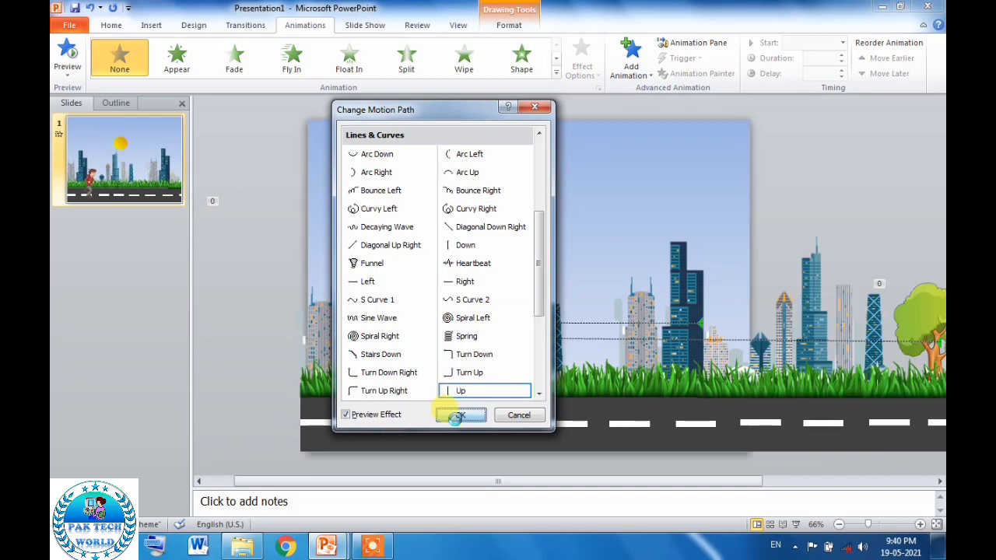
left_click(453, 415)
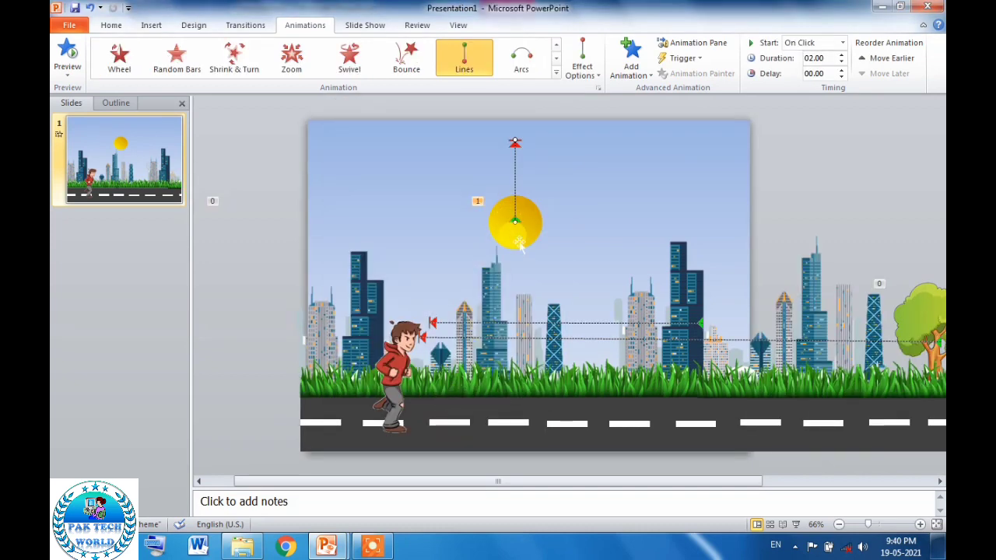
left_click_drag(519, 240, 532, 401)
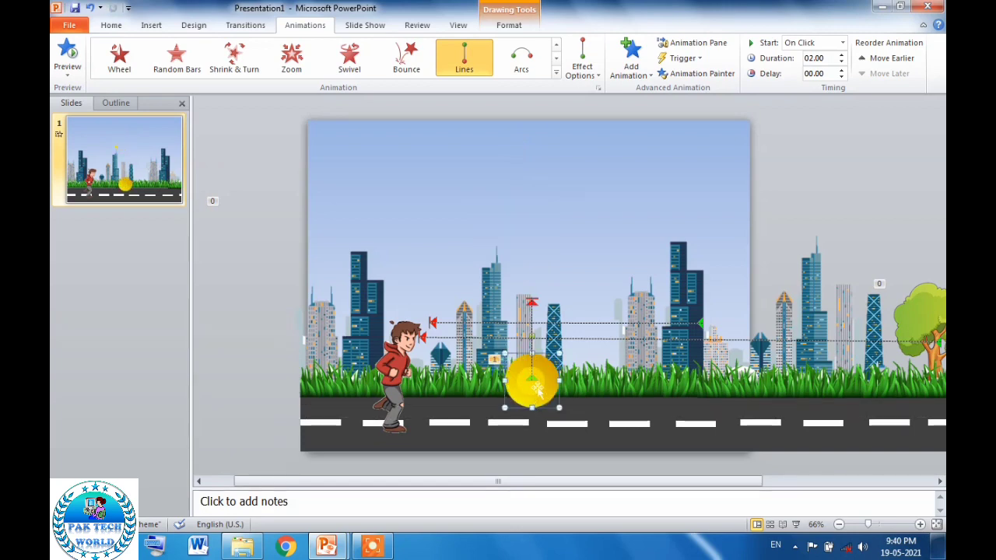
Stretch the sun's path to the slide top, set smooth start/end to 0 and duration 18 seconds
left_click(530, 301)
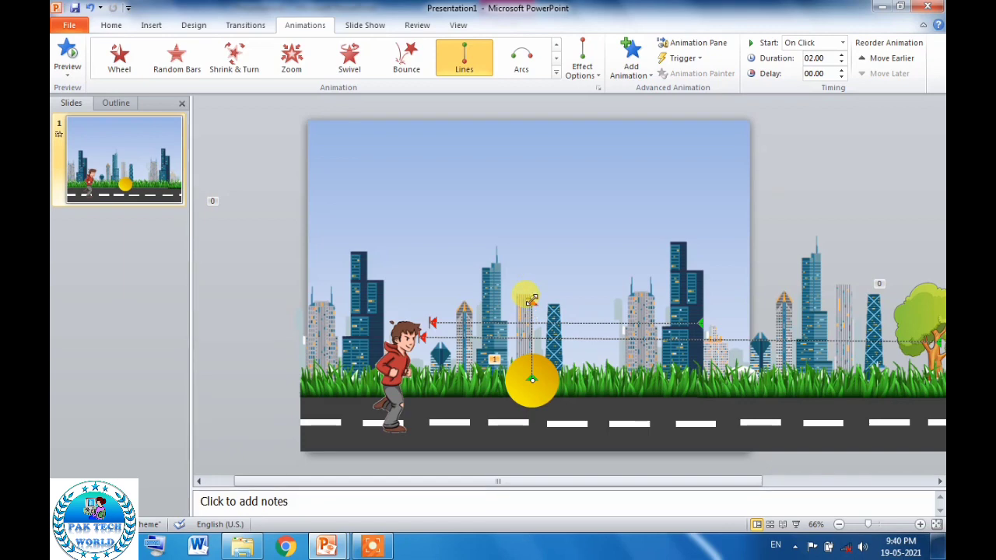
left_click_drag(527, 267, 532, 113)
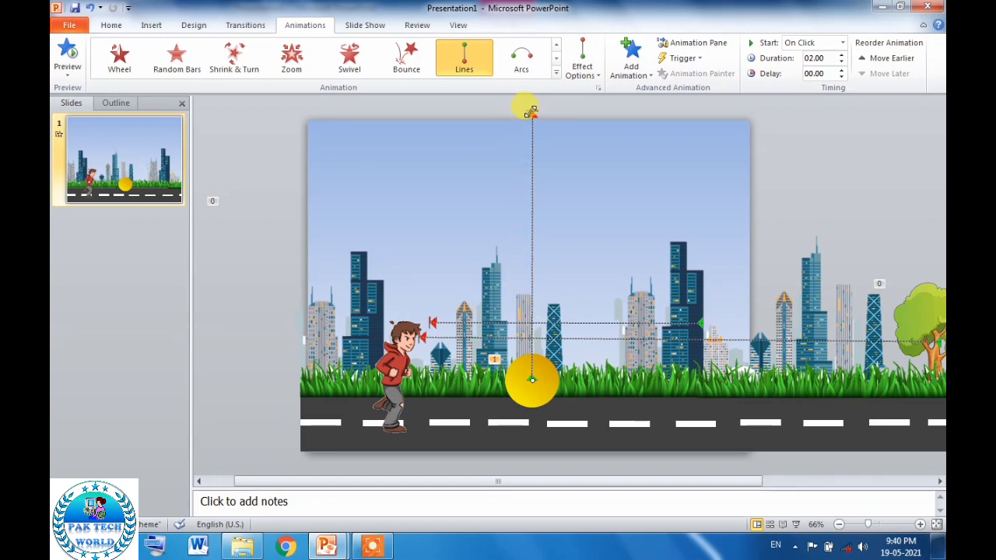
double_click(529, 112)
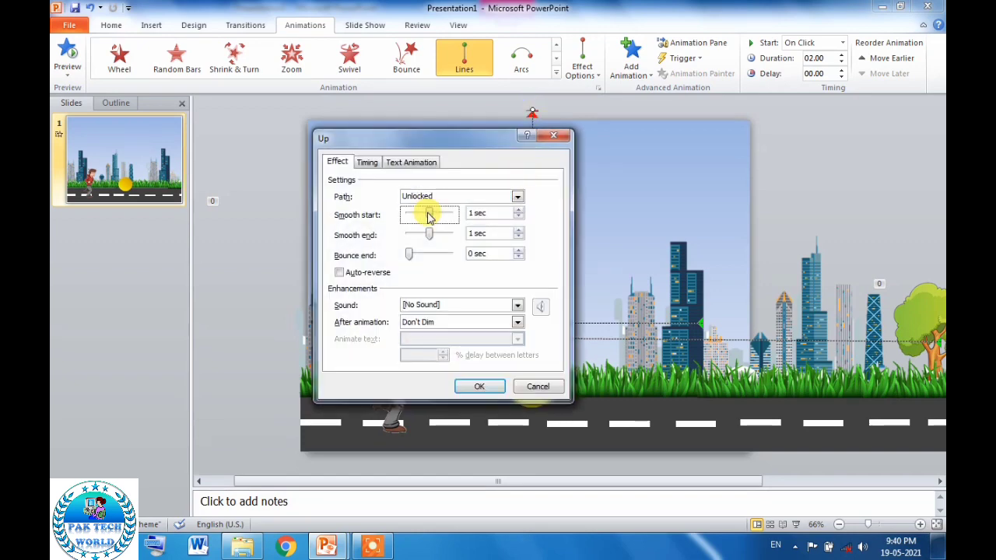
left_click_drag(430, 215, 384, 216)
left_click_drag(434, 237, 402, 239)
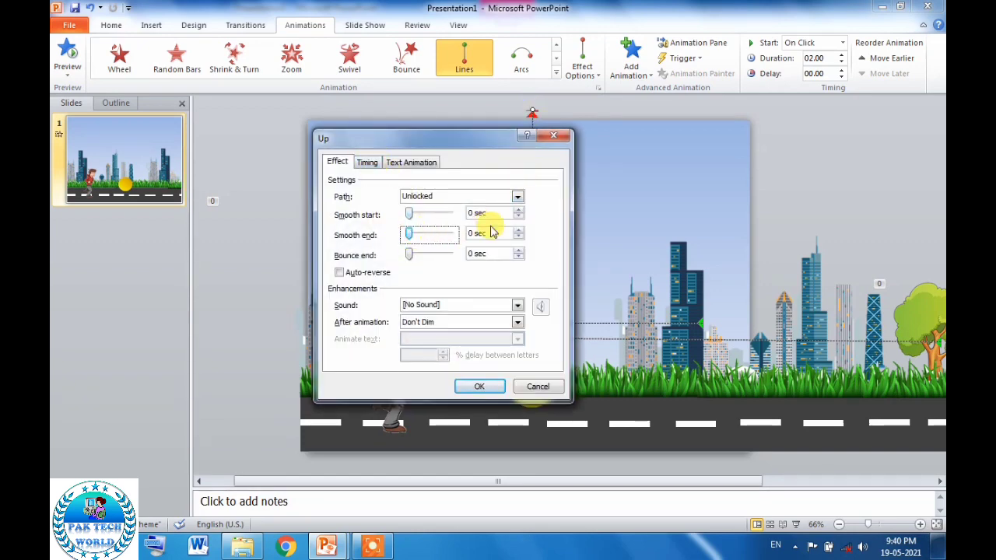
left_click(366, 162)
left_click(371, 214)
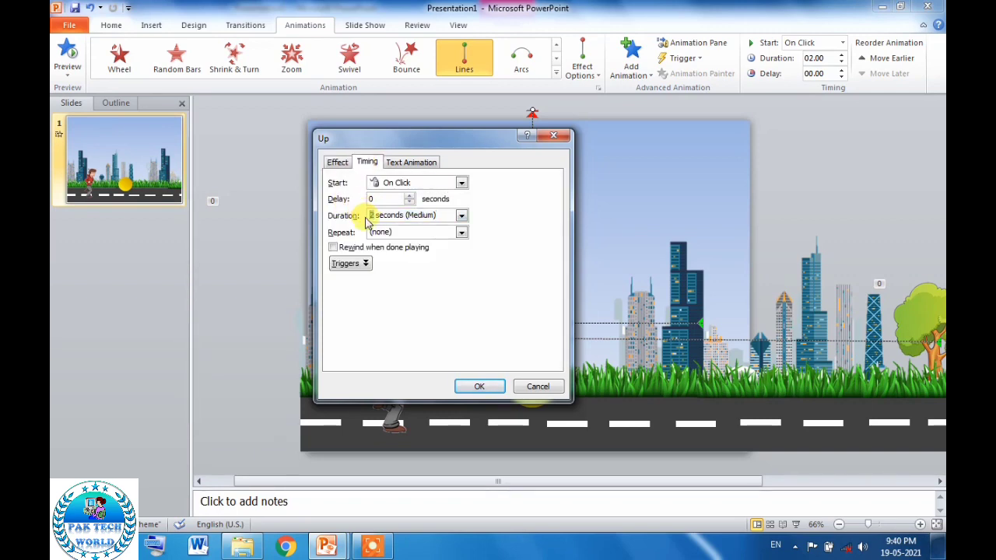
type("8")
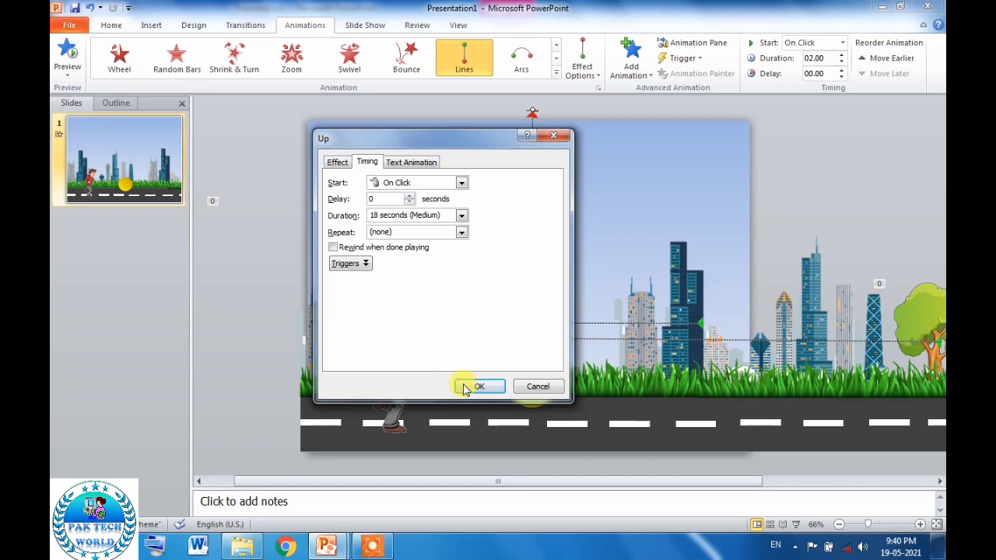
left_click(465, 386)
left_click(721, 245)
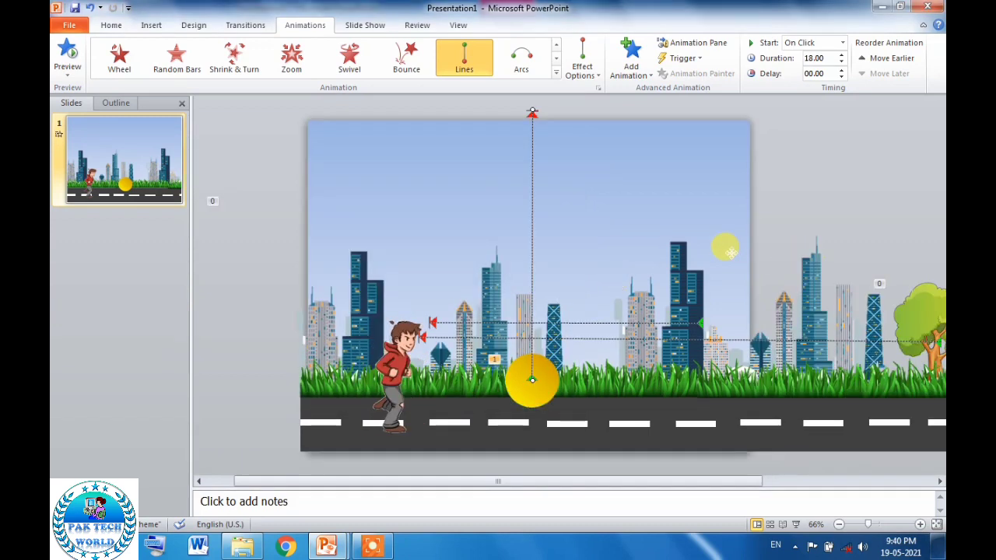
scroll(486, 269, "right", 3)
Start the sunrise With Previous, preview it, then reselect the sun for layering behind the grass
left_click(392, 398)
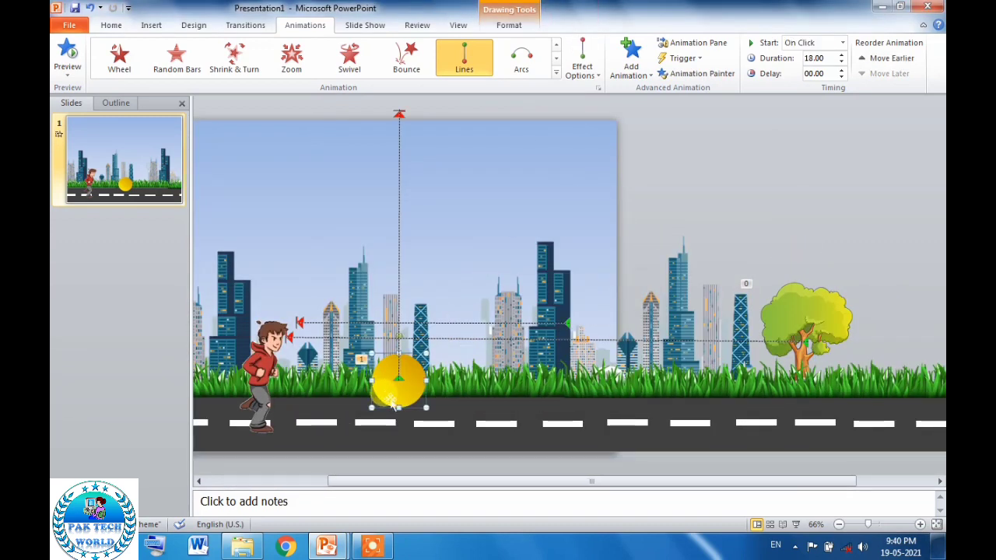
left_click(841, 44)
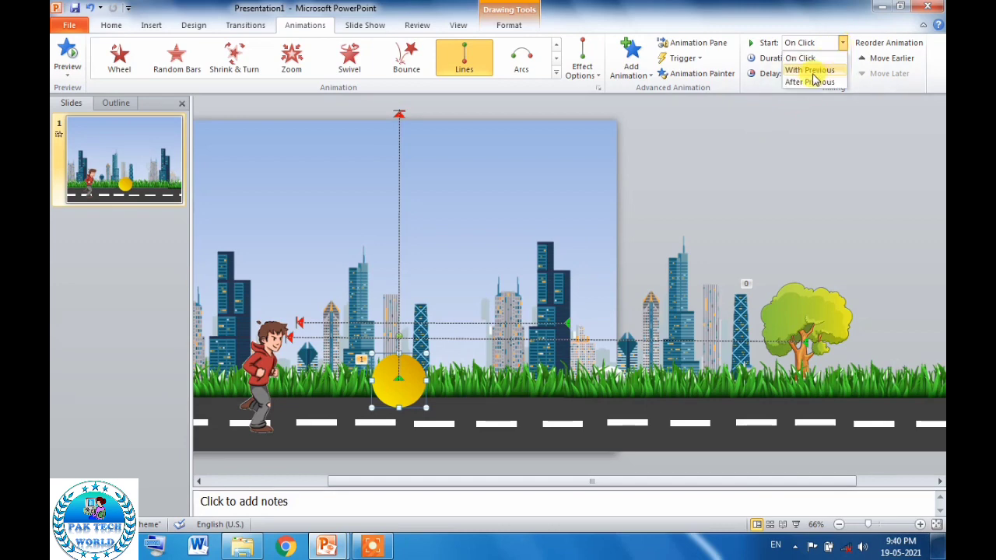
left_click(812, 71)
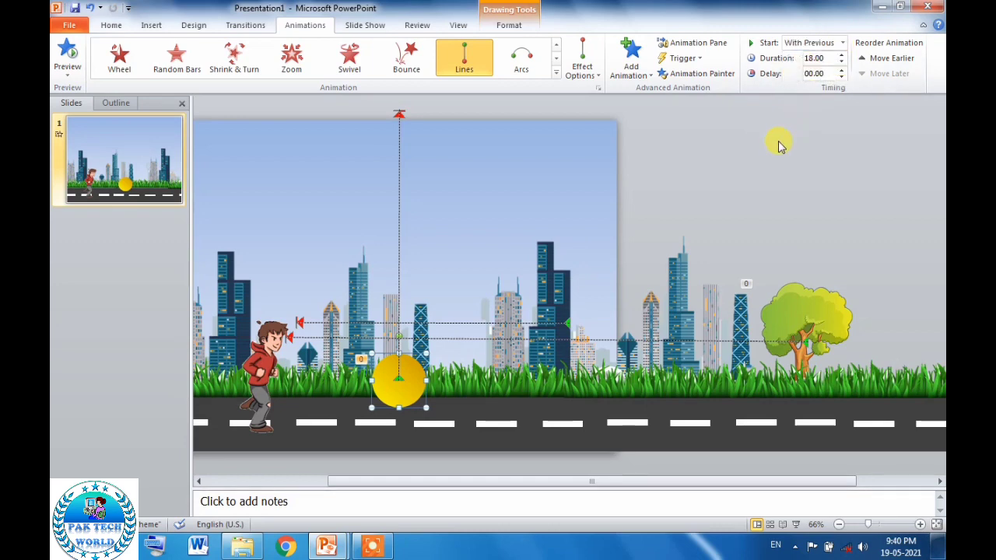
left_click(67, 53)
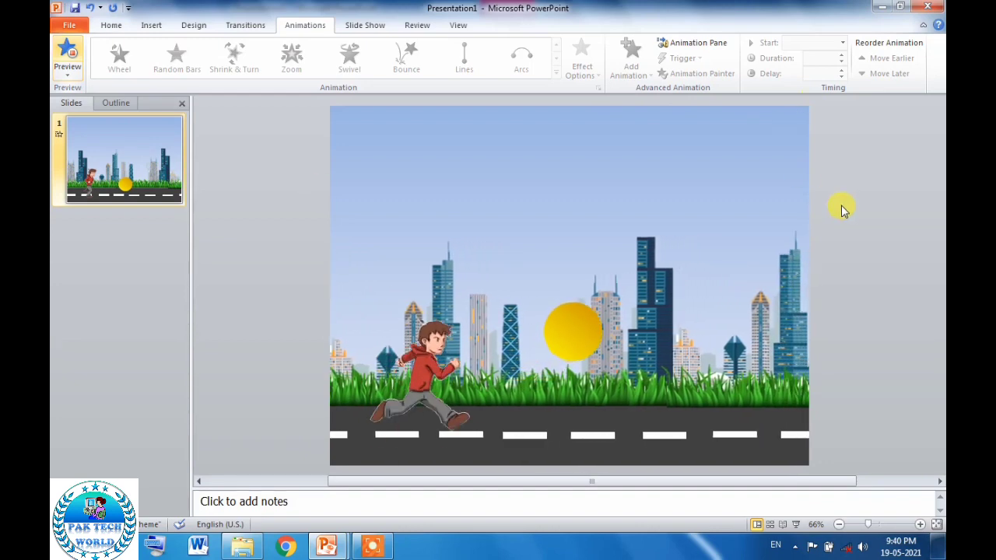
left_click(403, 398)
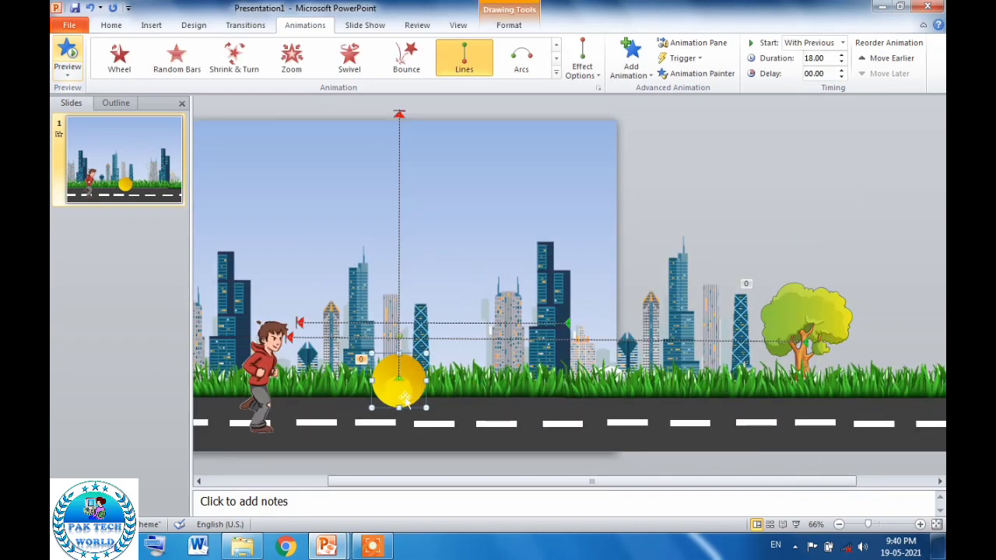
left_click(509, 25)
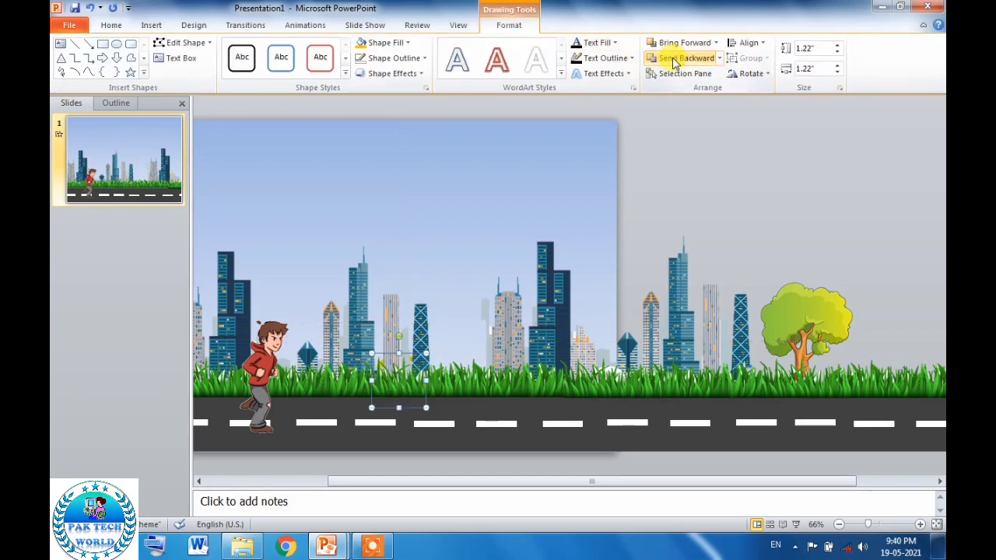
Preview the slide's animations to check the sun rising from behind the grass and skyline
left_click(483, 132)
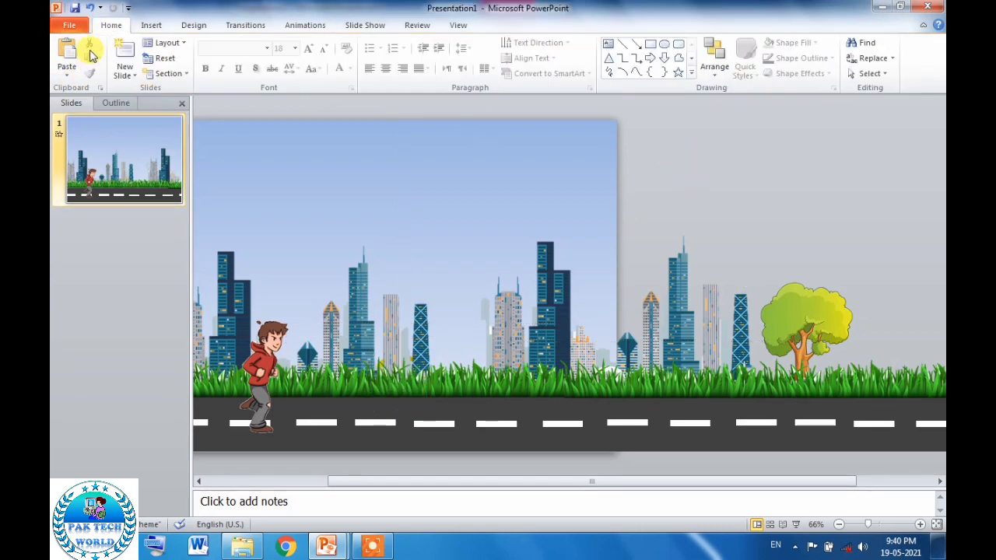
left_click(288, 28)
left_click(74, 49)
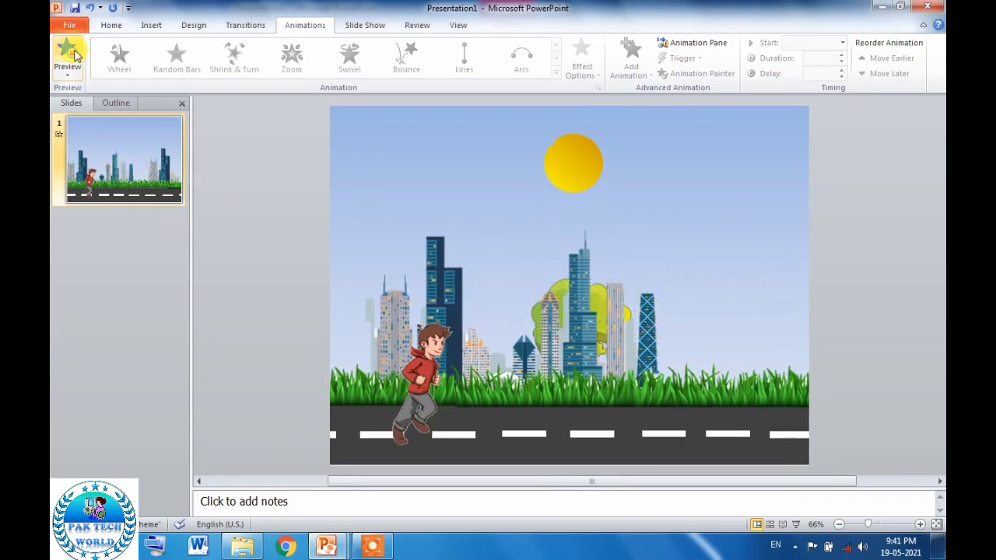
left_click(710, 194)
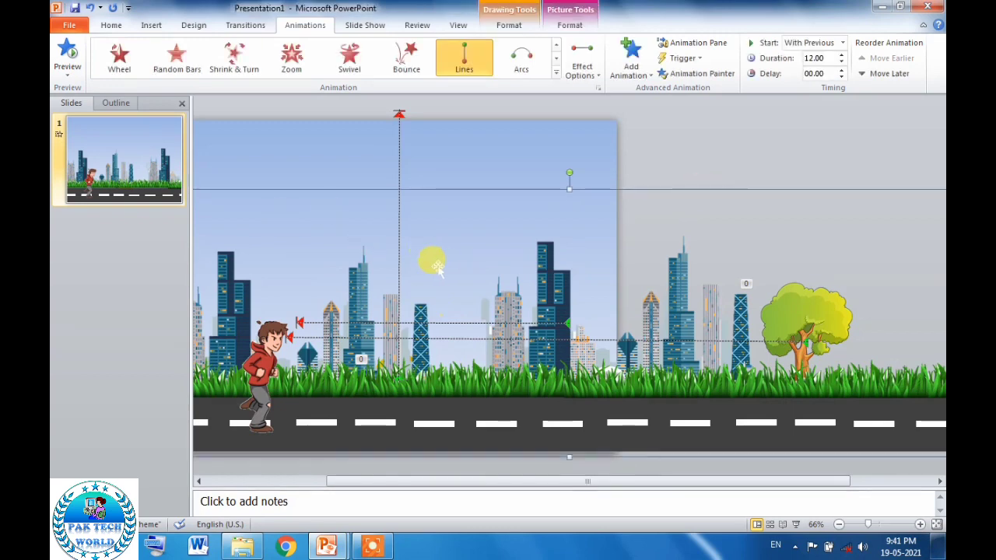
left_click(151, 25)
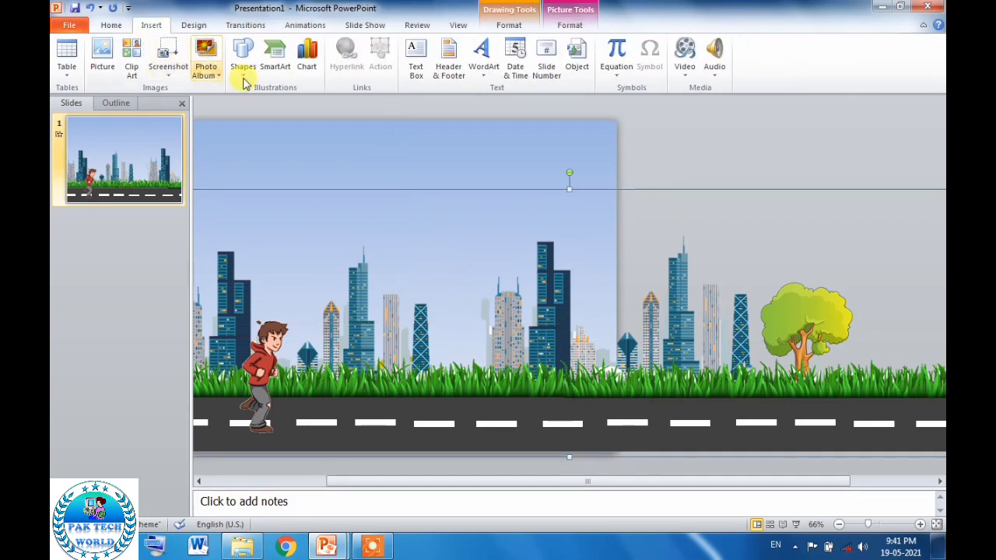
Insert the 'unnamed' flock-of-birds picture from the folder
left_click(101, 67)
left_click(416, 221)
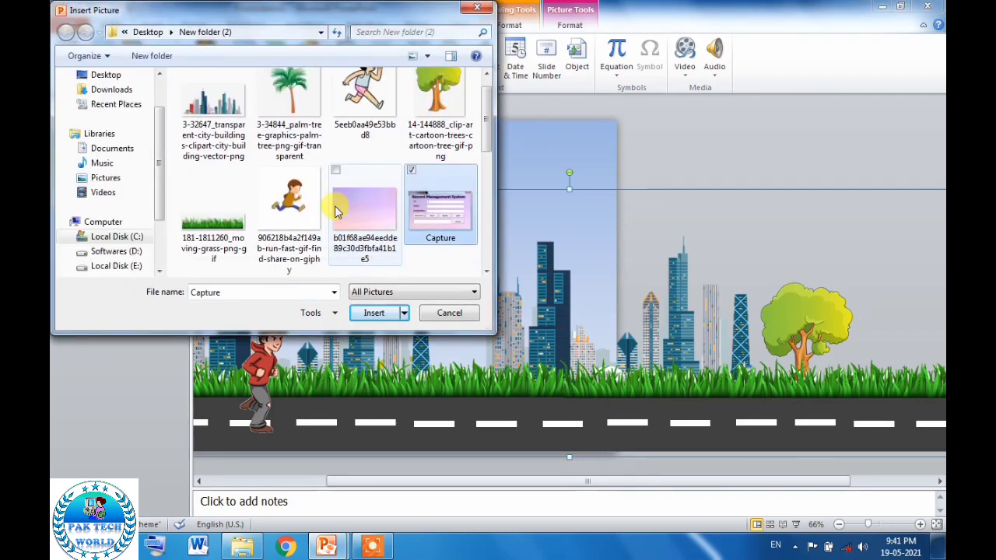
scroll(337, 211, "down", 3)
left_click(285, 231)
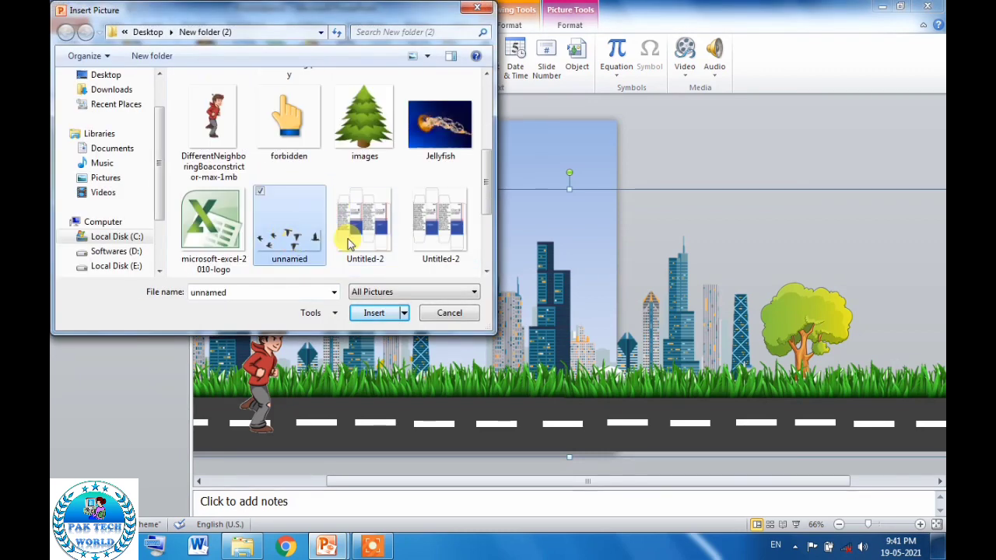
left_click(370, 312)
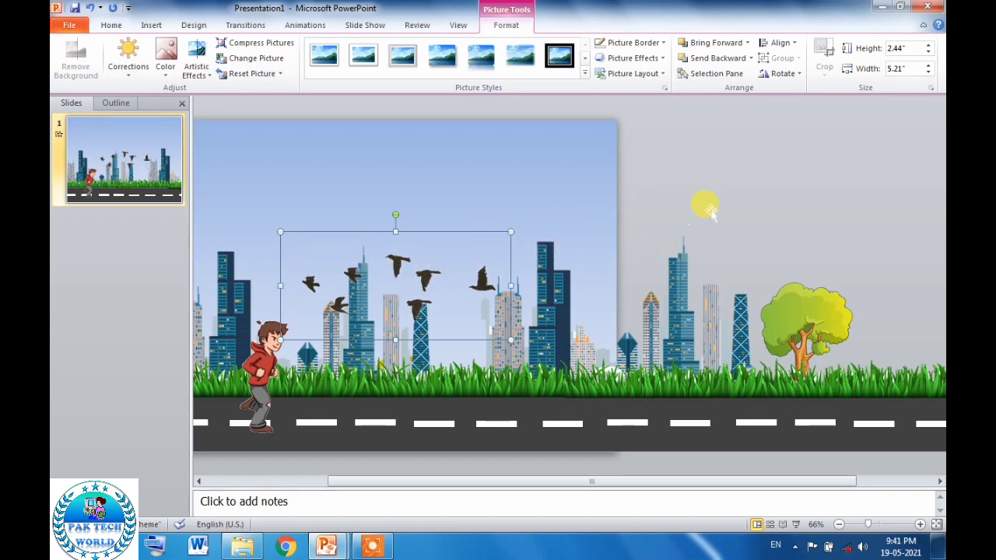
Move the birds picture just past the slide's right edge, above the tree
left_click(397, 265)
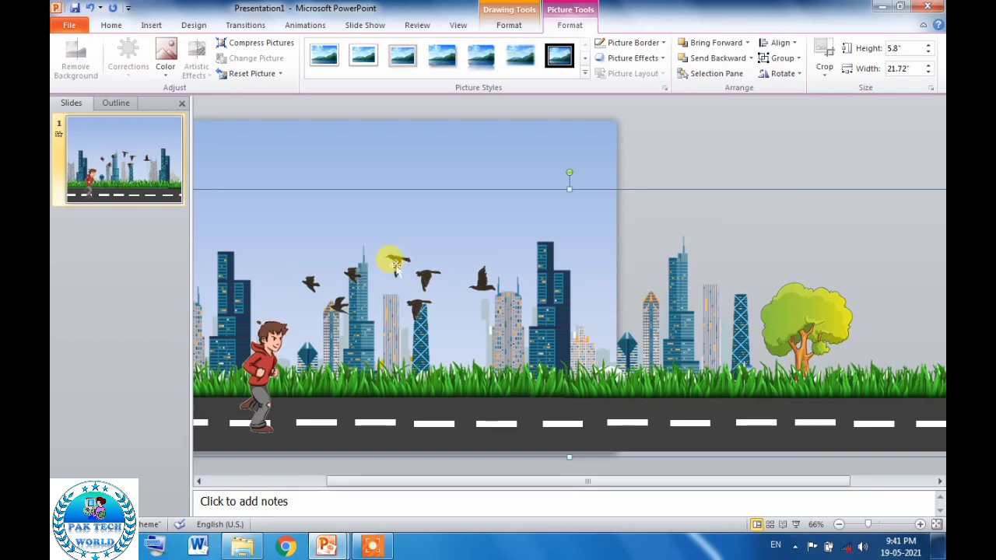
left_click_drag(395, 266, 655, 223)
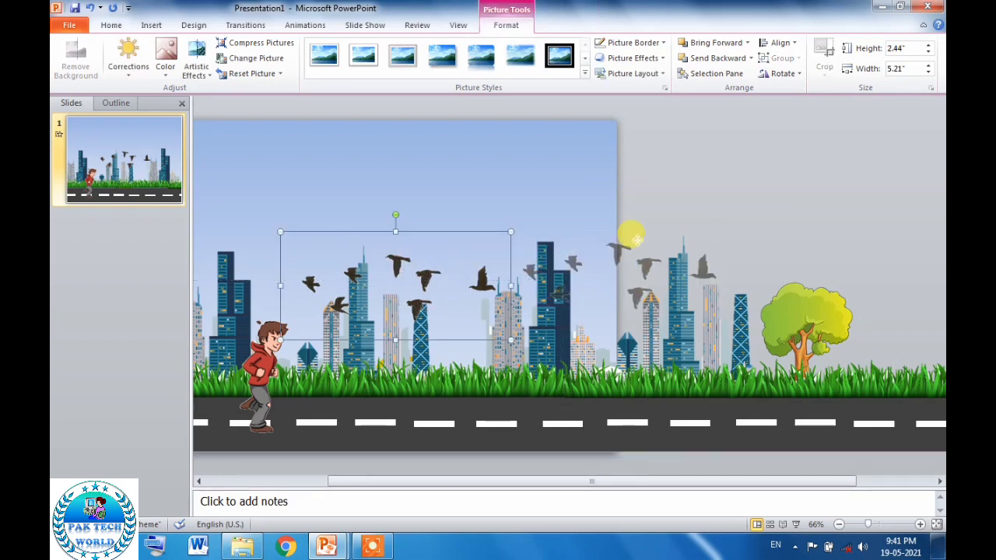
mouse_move(656, 223)
left_mouse_down()
mouse_move(709, 211)
mouse_move(770, 242)
left_mouse_up()
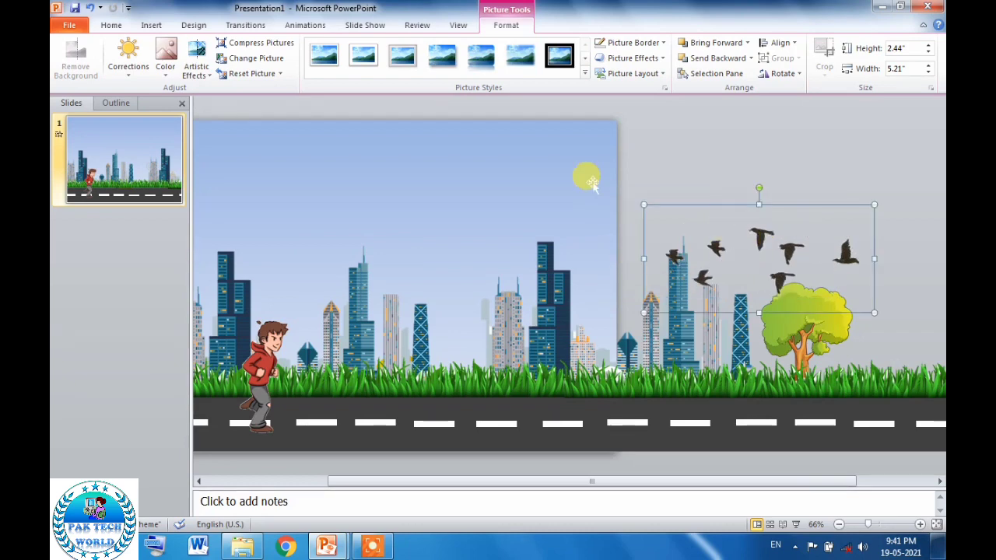
Give the birds a Lines motion path, stretching its end past the slide's left edge
left_click(311, 25)
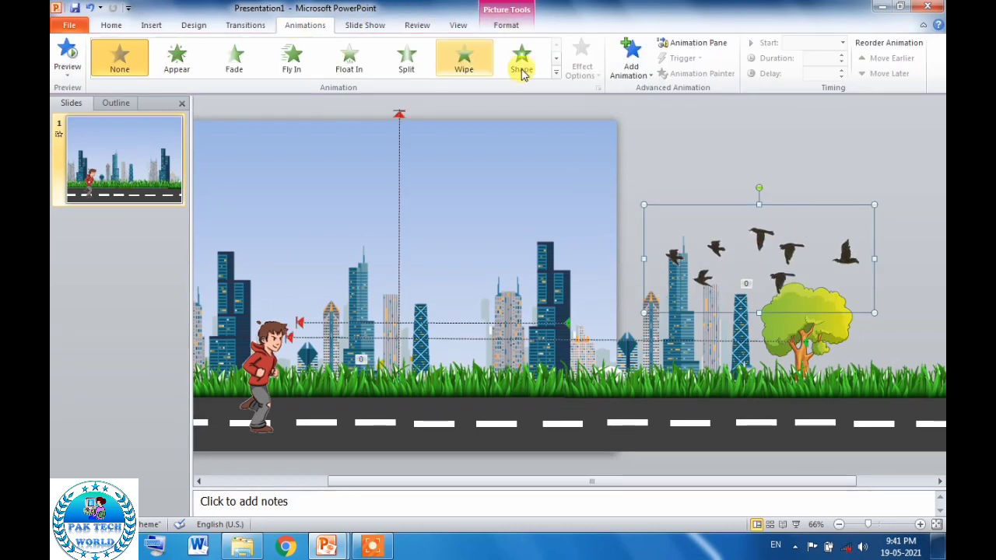
left_click(555, 76)
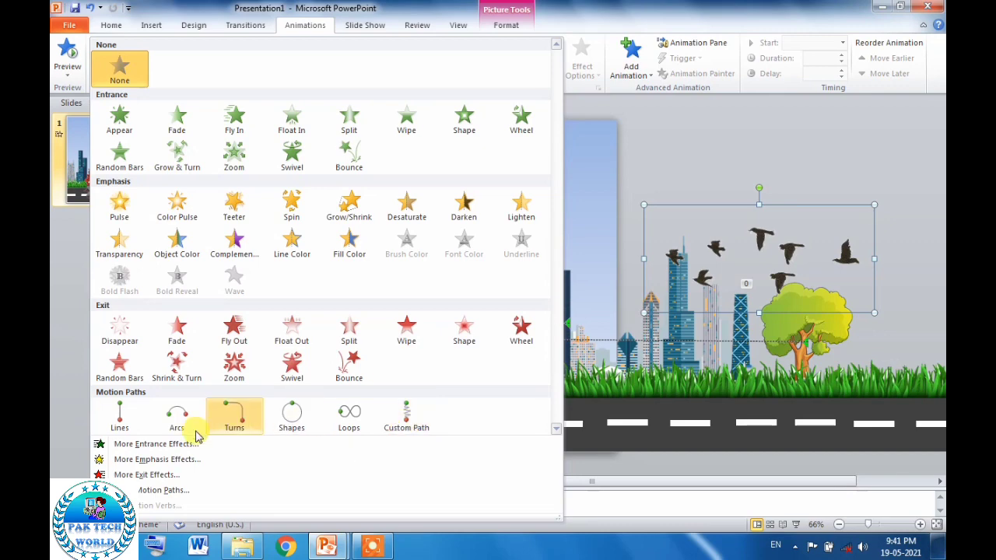
left_click(154, 421)
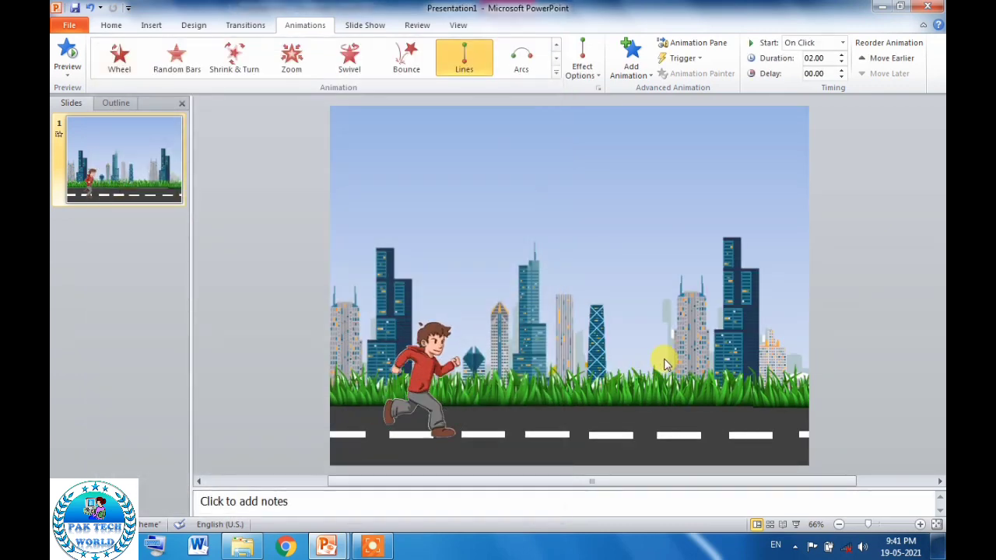
left_click(760, 312)
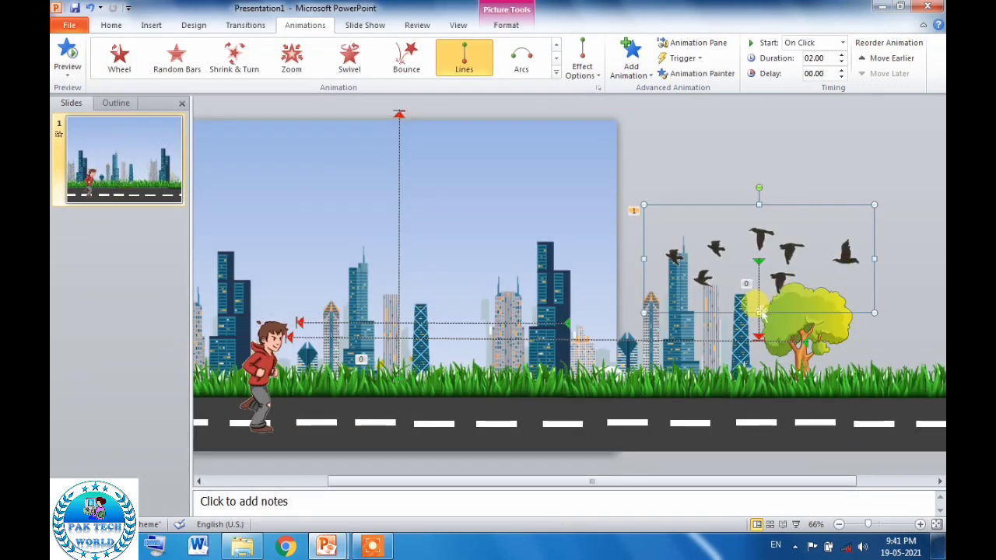
left_click(759, 339)
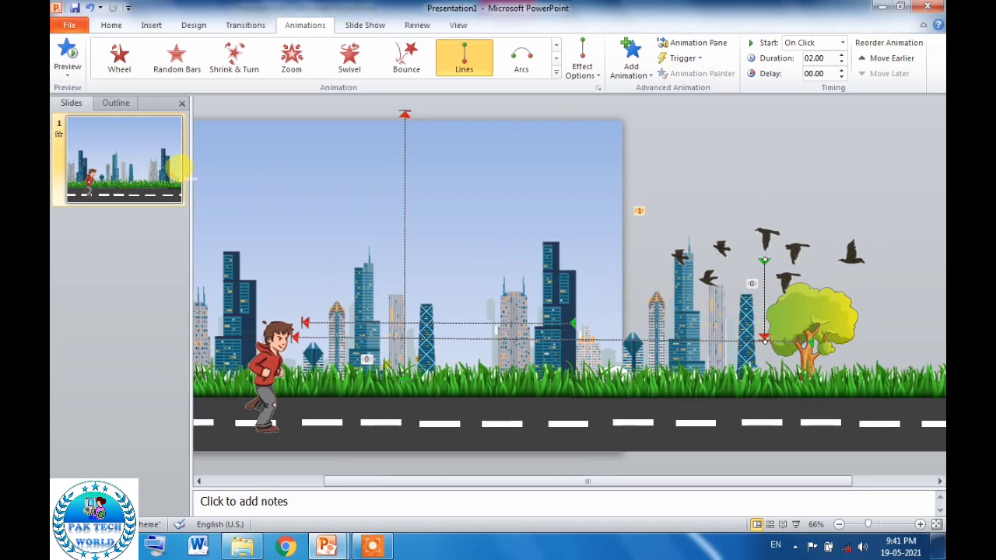
scroll(233, 179, "left", 3)
left_click_drag(216, 165, 237, 155)
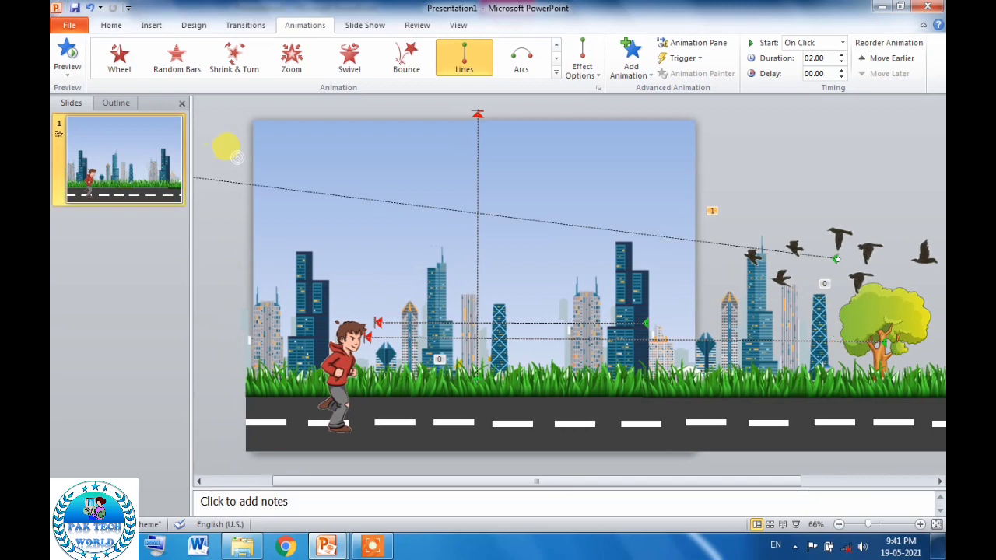
Set the birds' path smooth start and smooth end to 0 and duration to 12 seconds
double_click(834, 259)
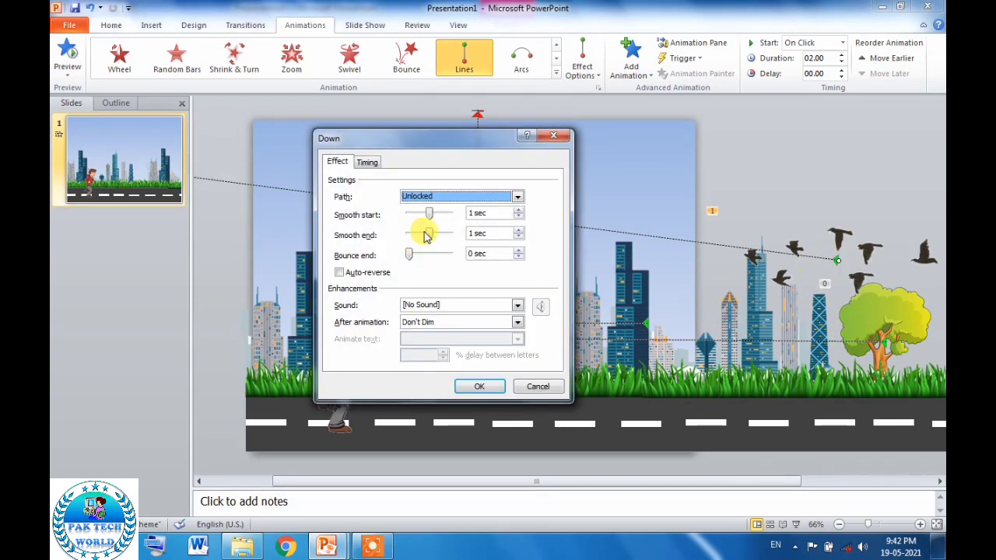
left_click(426, 214)
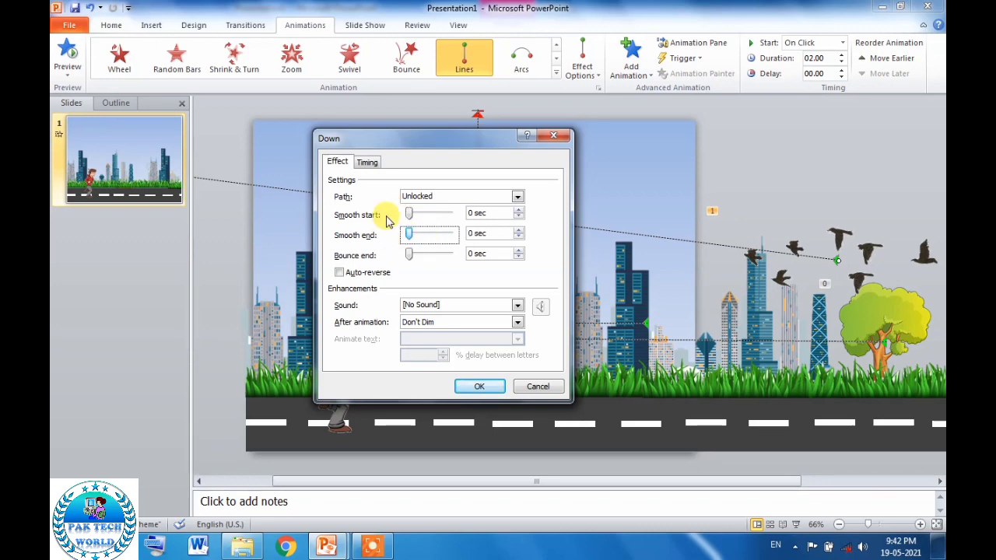
left_click(366, 162)
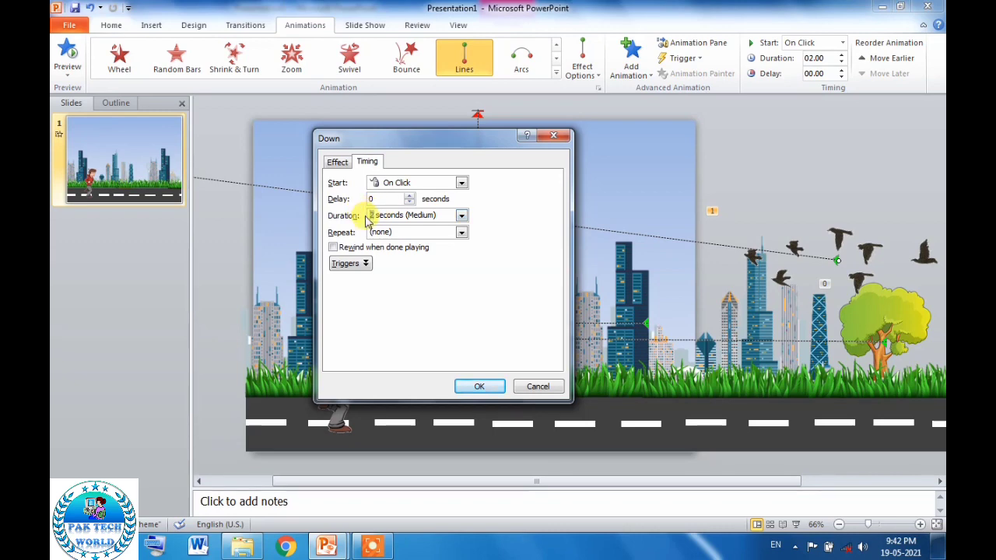
left_click(474, 387)
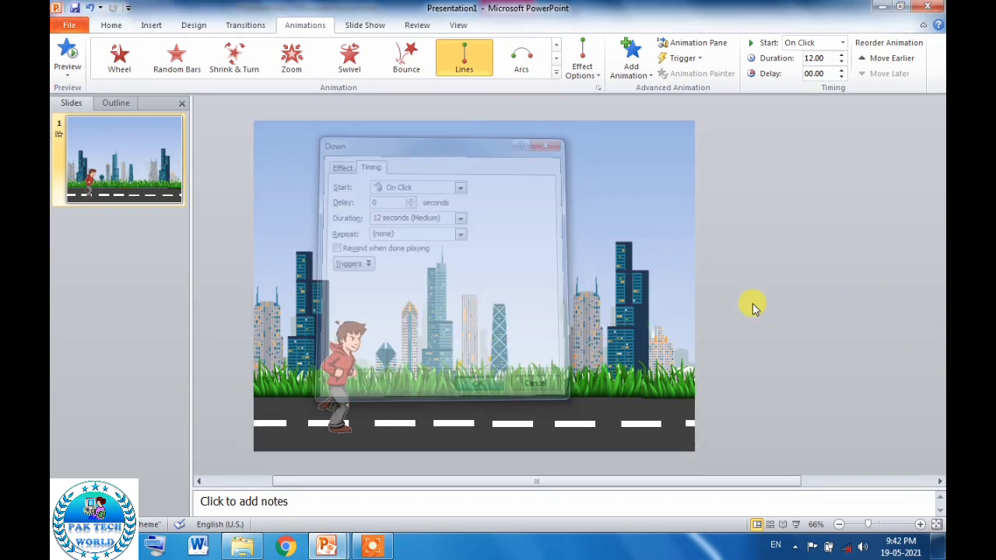
Set the birds' flight to start With Previous and preview the slide's animation
scroll(735, 261, "right", 3)
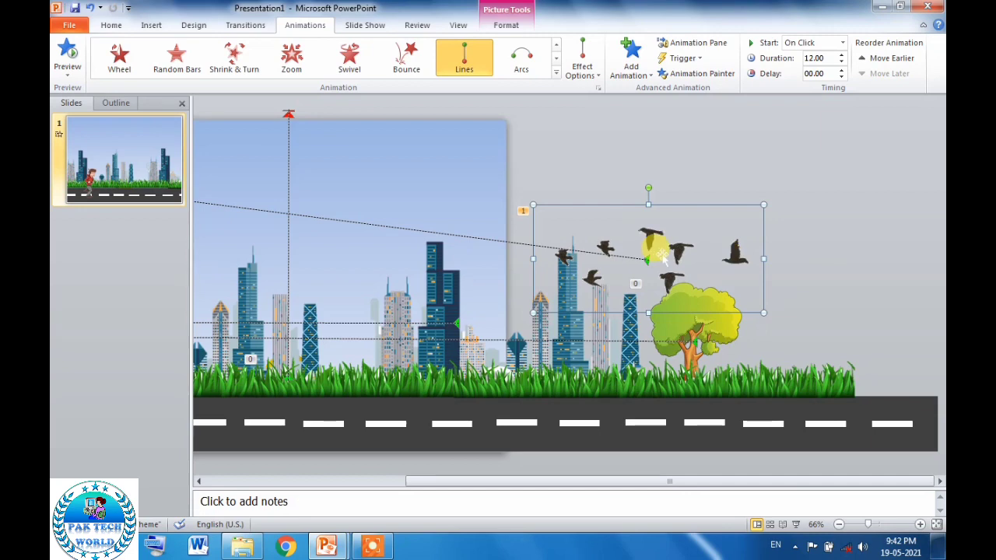
left_click(841, 45)
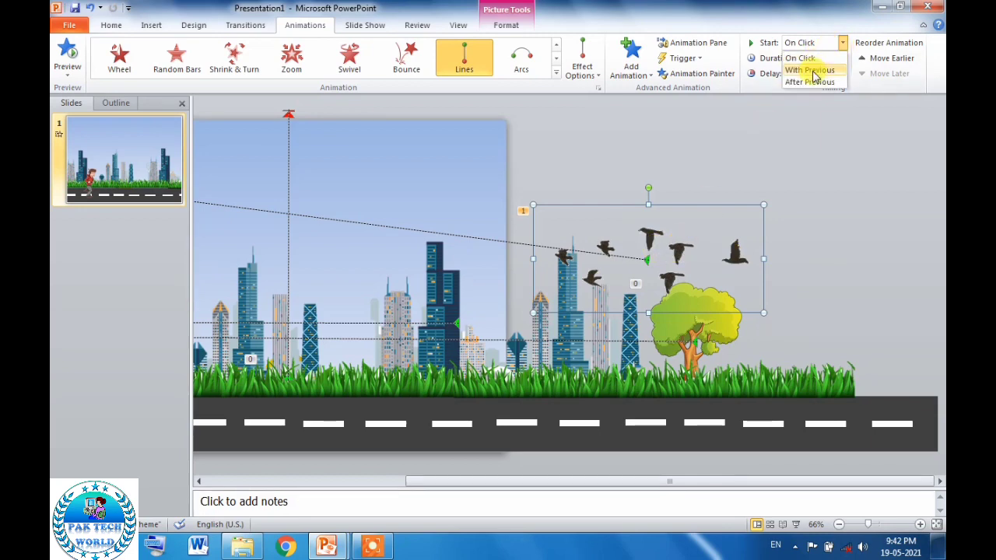
left_click(540, 147)
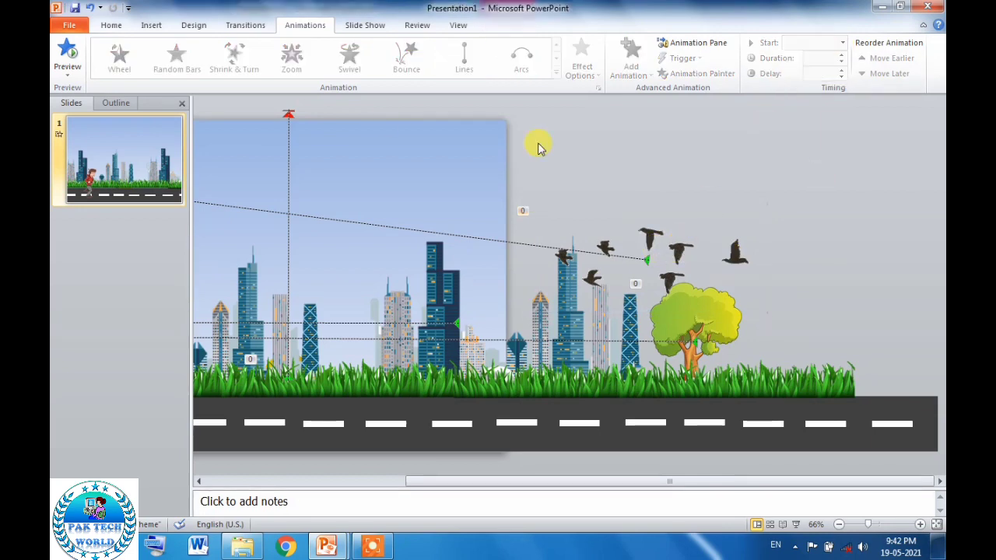
left_click(62, 51)
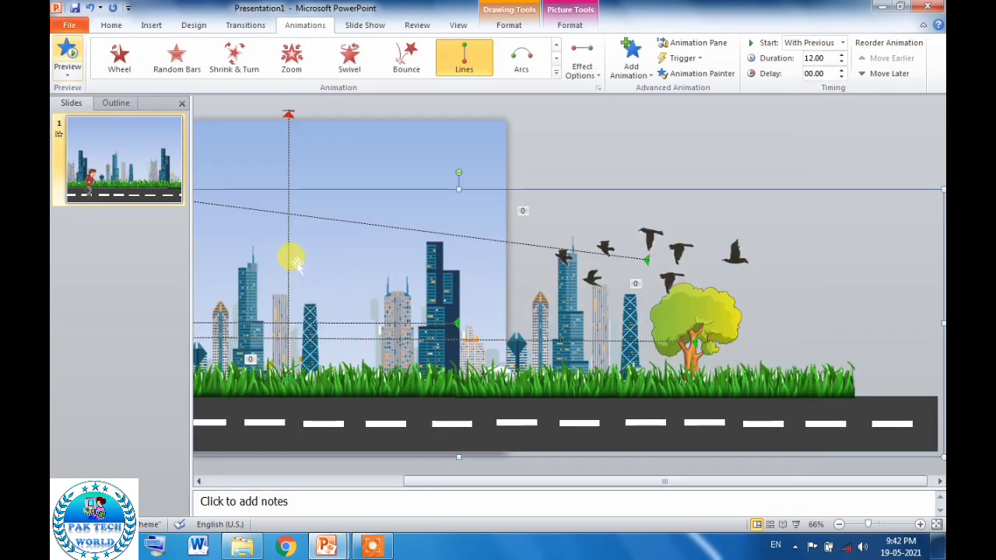
Run the slide show full screen From Beginning
left_click(364, 27)
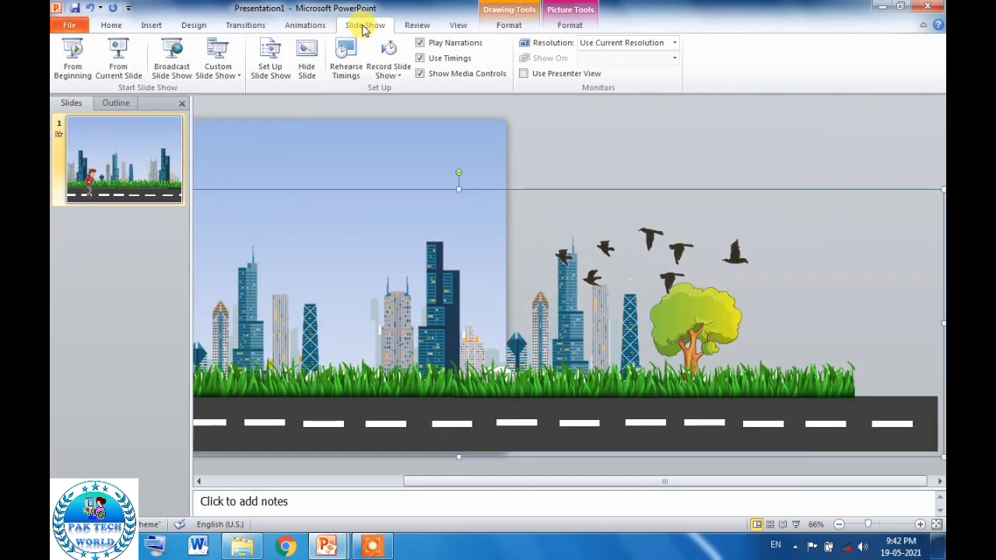
left_click(73, 62)
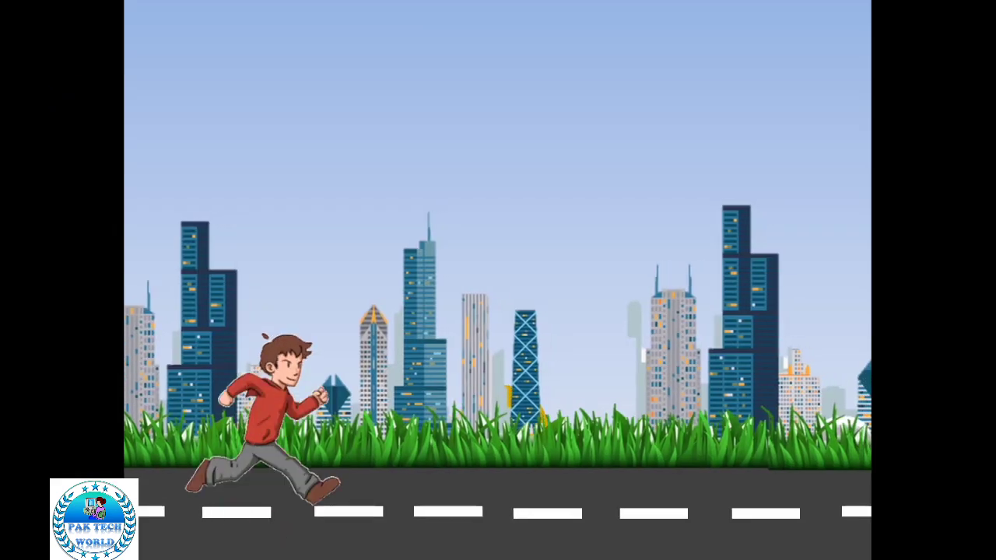